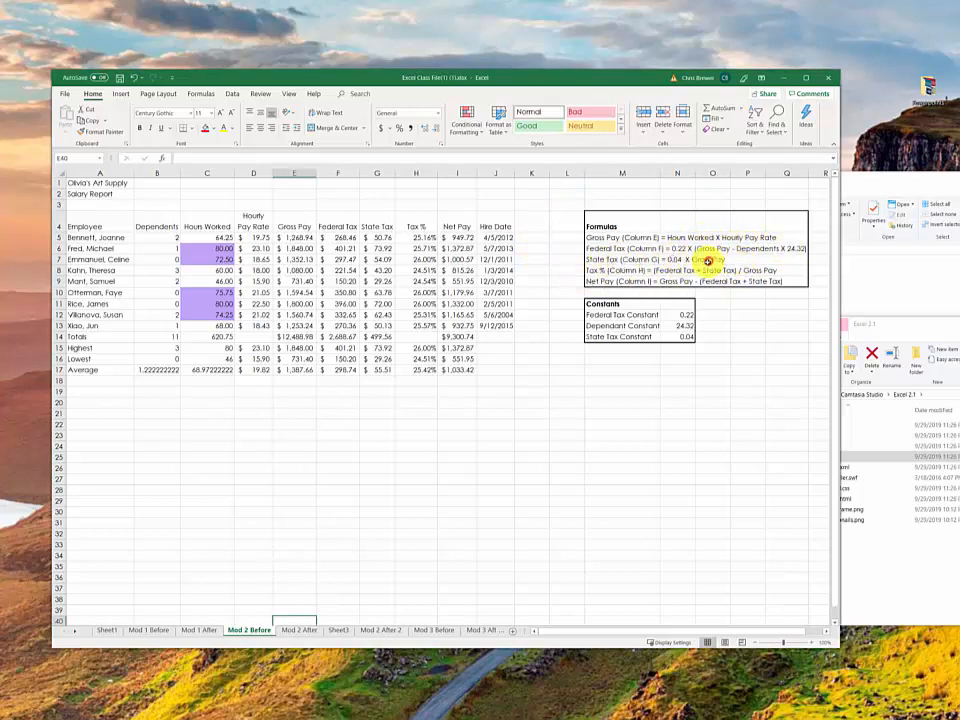
# Step: Examine the state tax rule in M7 and the State Tax formulas in G5:G13
pyautogui.click(620, 259)
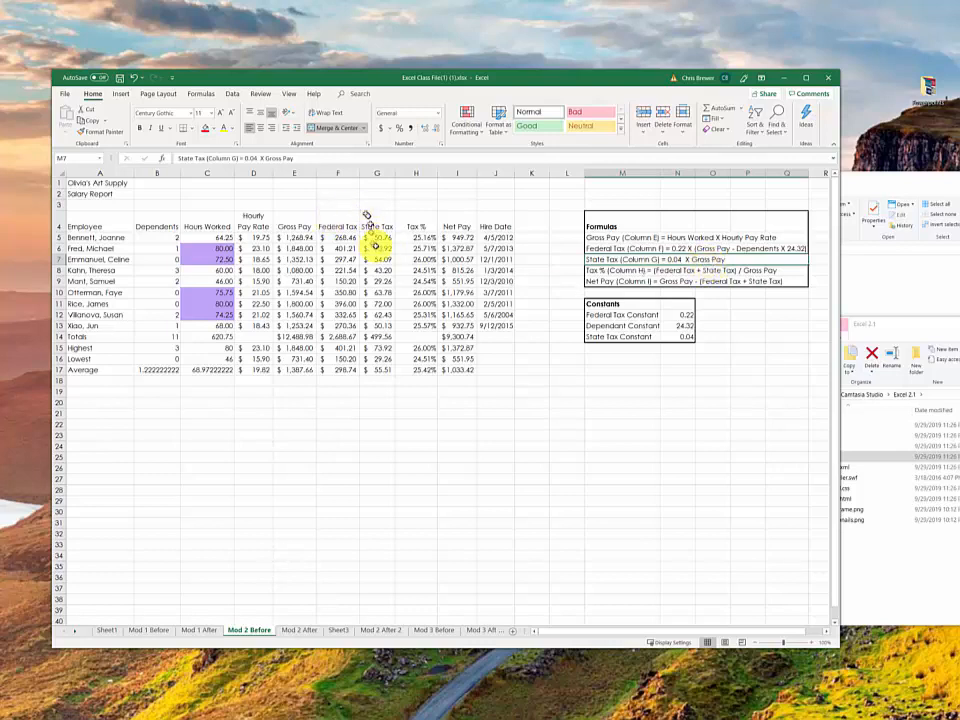
pyautogui.click(381, 237)
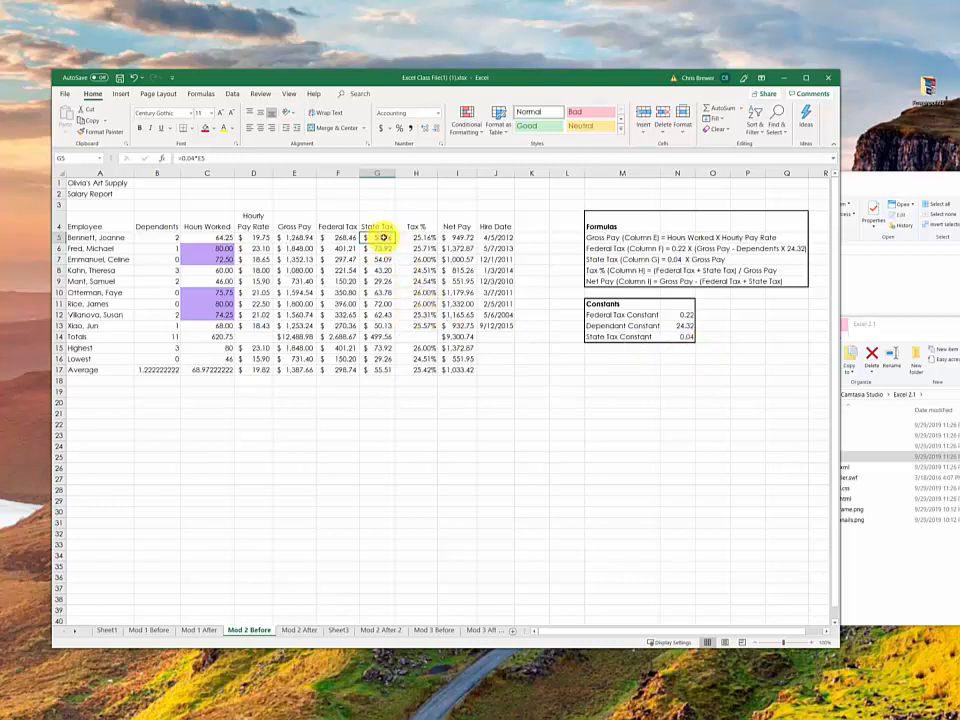
pyautogui.moveTo(381, 238); pyautogui.dragTo(376, 331)
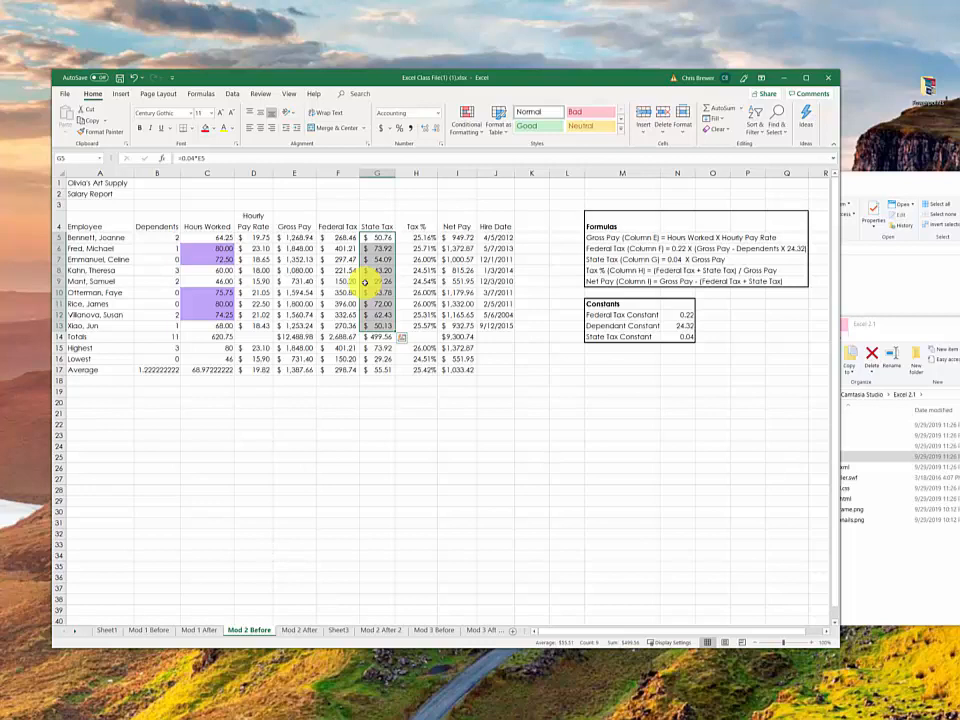
pyautogui.click(535, 372)
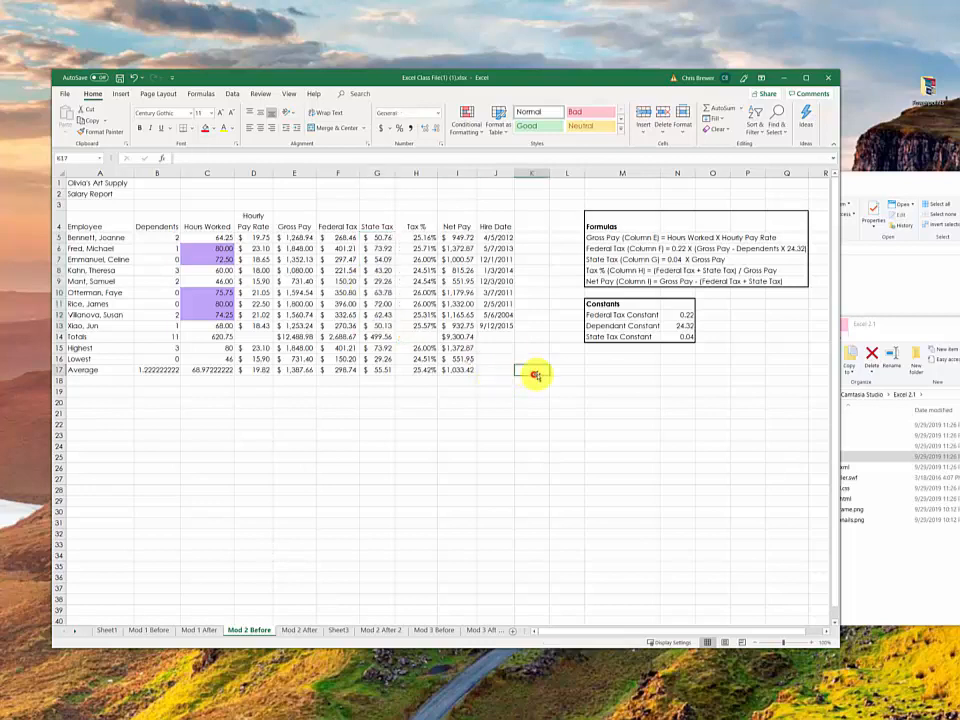
# Step: Fill the State Tax formula from G5 down to G6
pyautogui.click(380, 238)
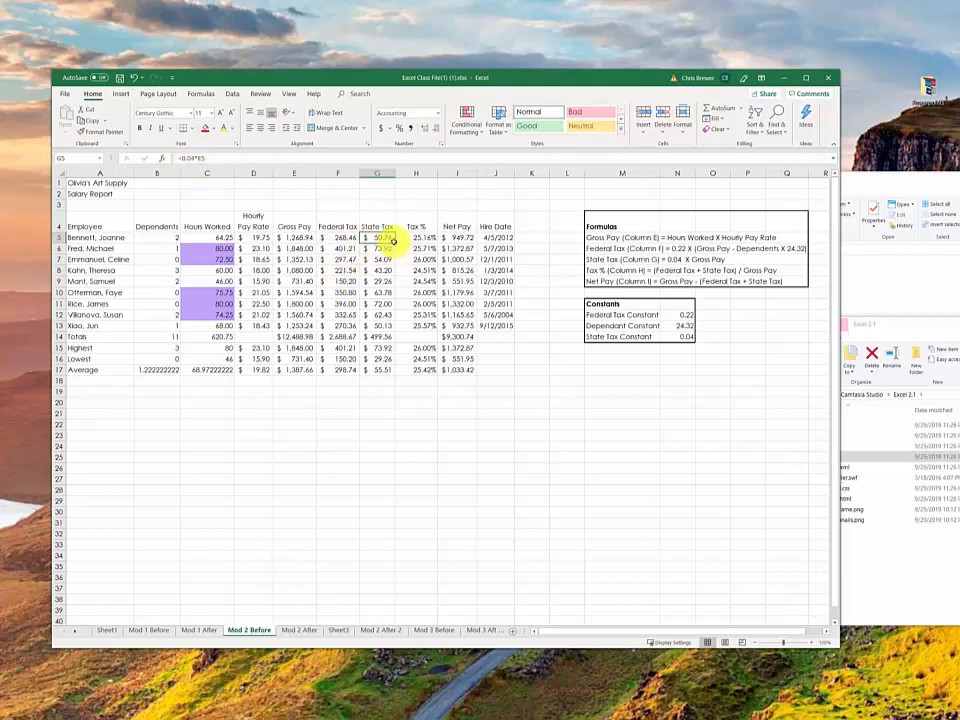
pyautogui.moveTo(393, 242); pyautogui.dragTo(394, 263)
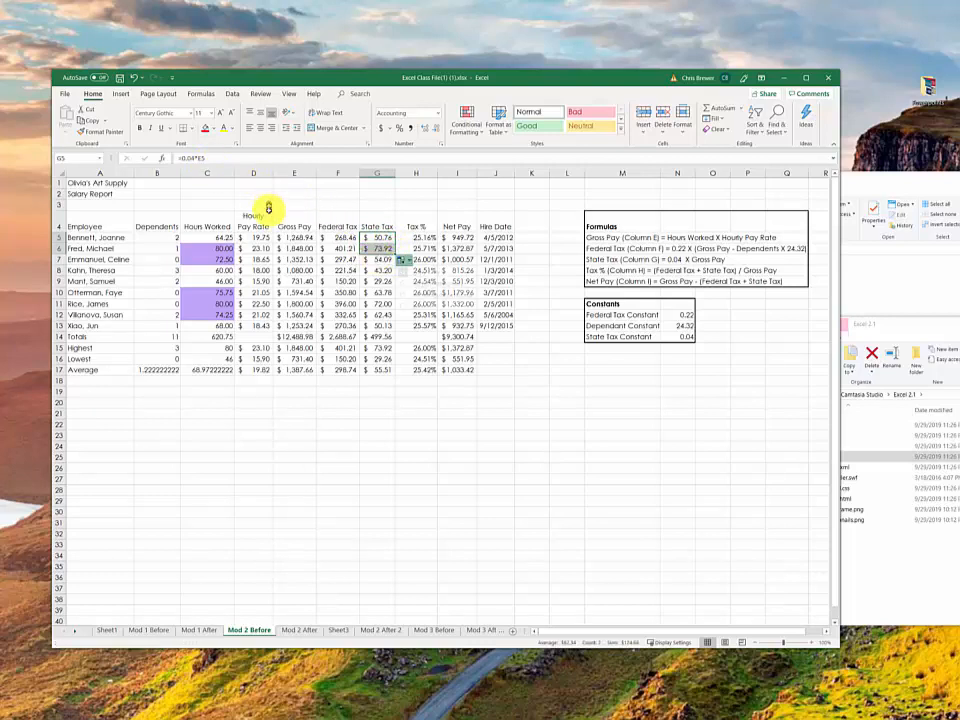
pyautogui.moveTo(569, 380); pyautogui.dragTo(544, 370)
# Step: Compare the State Tax formulas in cells G5, G6 and G7
pyautogui.click(379, 249)
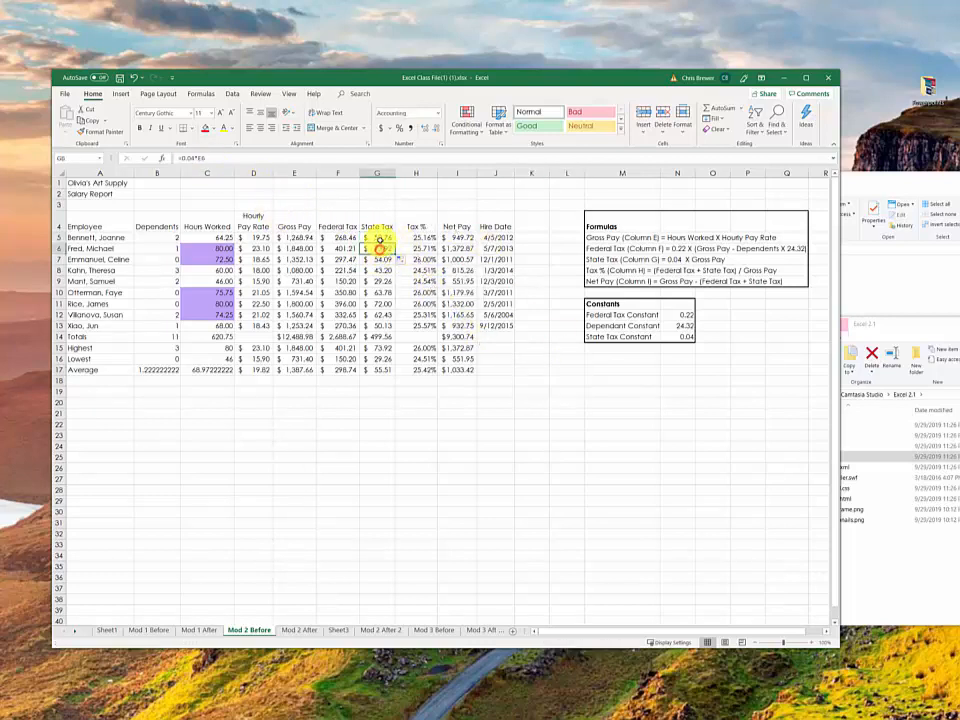
pyautogui.click(379, 238)
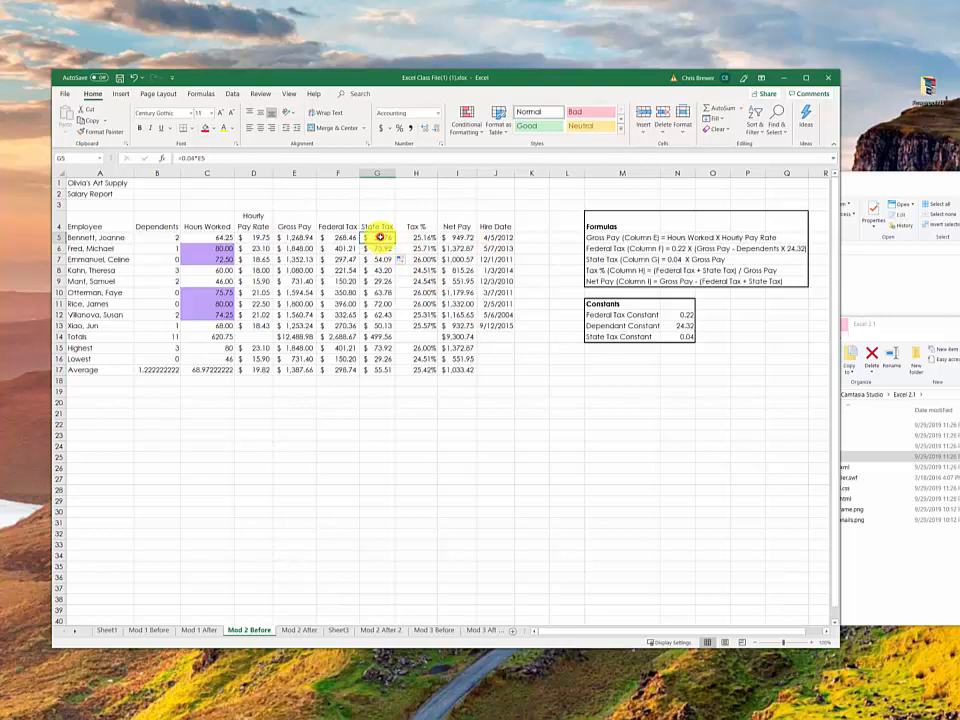
pyautogui.click(379, 249)
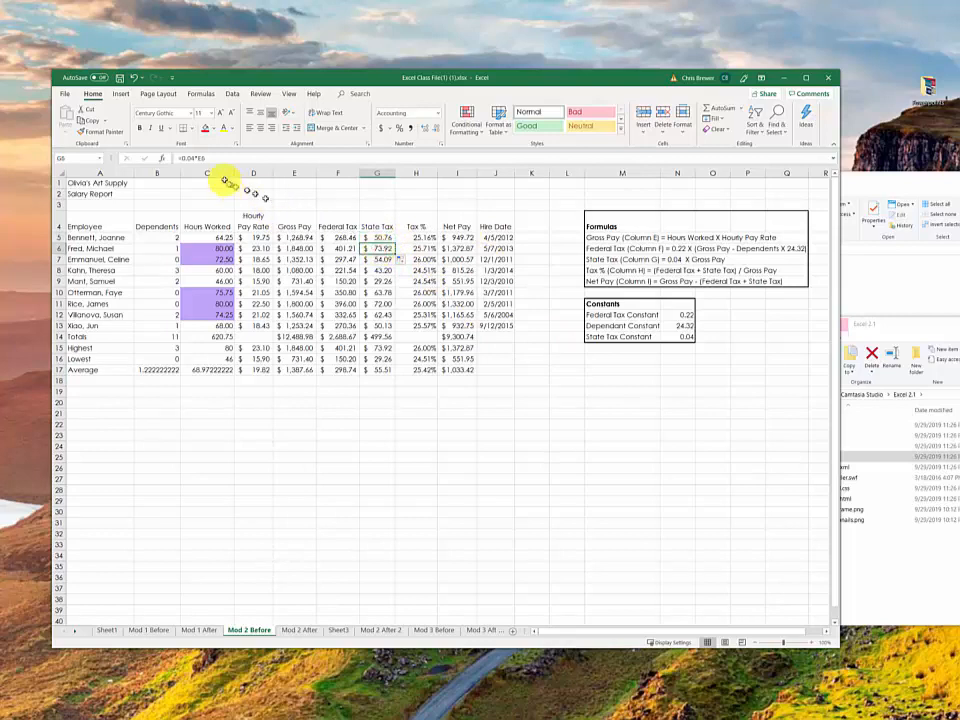
pyautogui.click(379, 258)
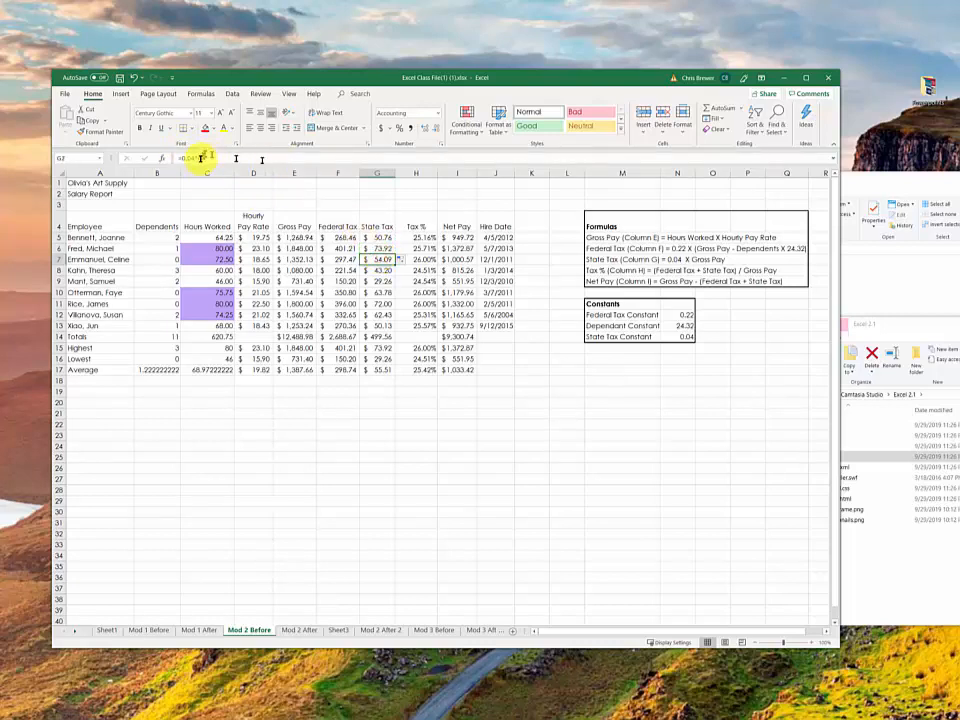
pyautogui.click(381, 238)
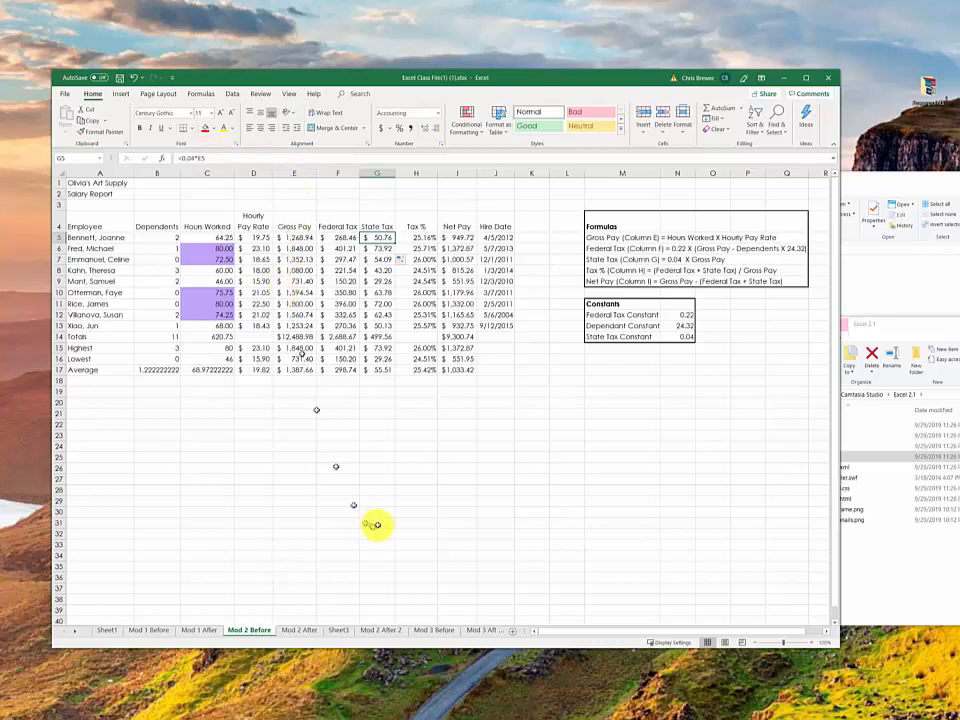
# Step: Clear all the sample data in C3:R22 on Sheet3
pyautogui.click(339, 630)
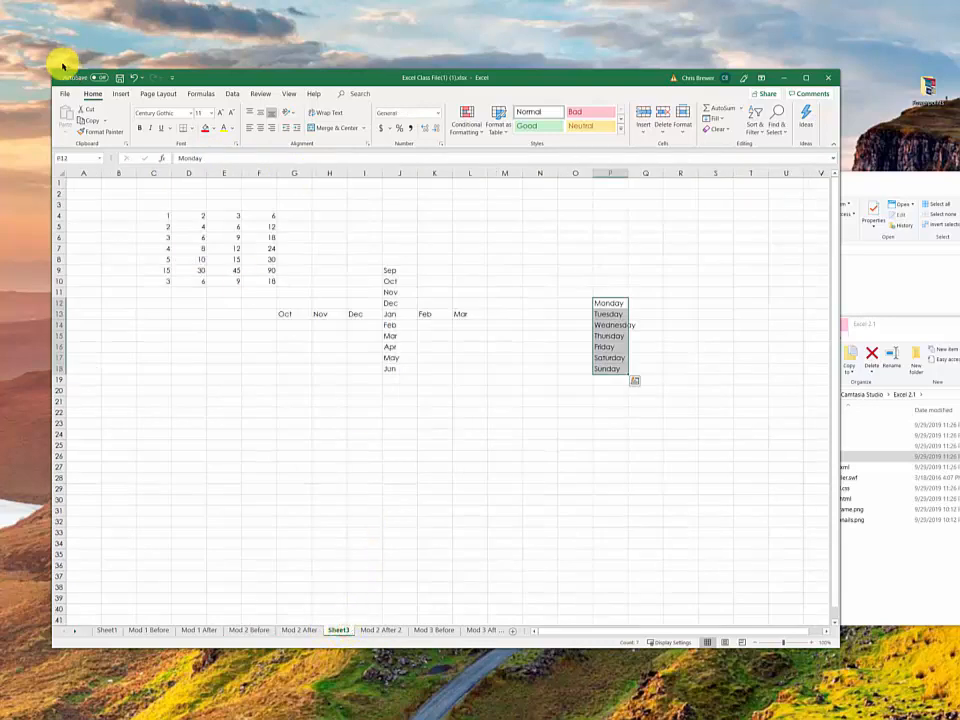
pyautogui.moveTo(150, 205); pyautogui.dragTo(660, 411)
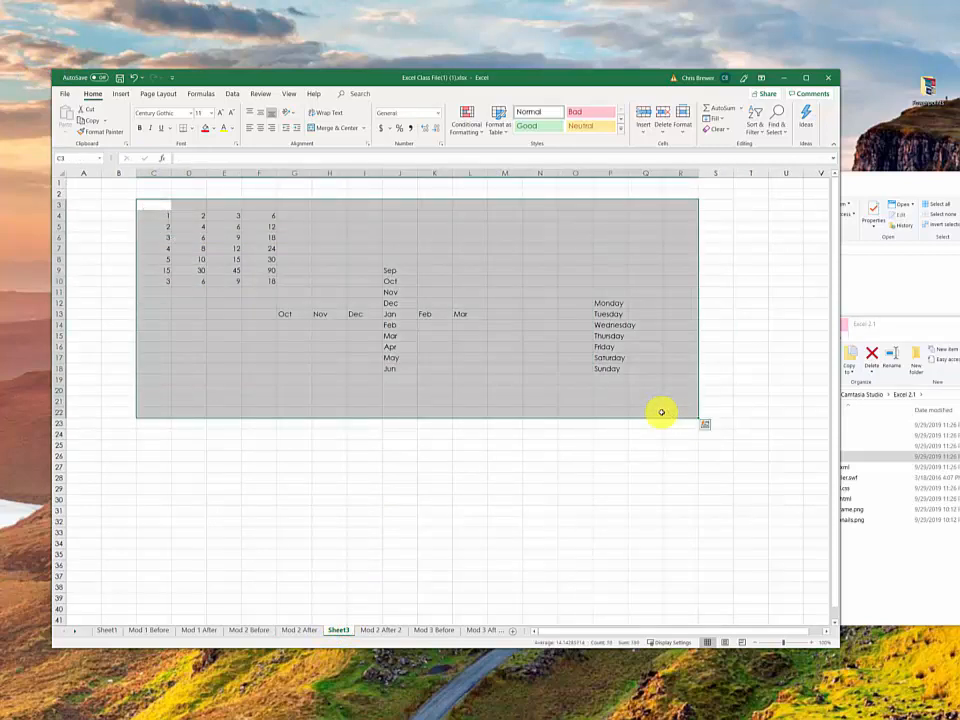
pyautogui.press('Delete')
# Step: Enter 12.36 in D4 and 13.45 in D5, and extend the two values as a series down to D14
pyautogui.click(176, 218)
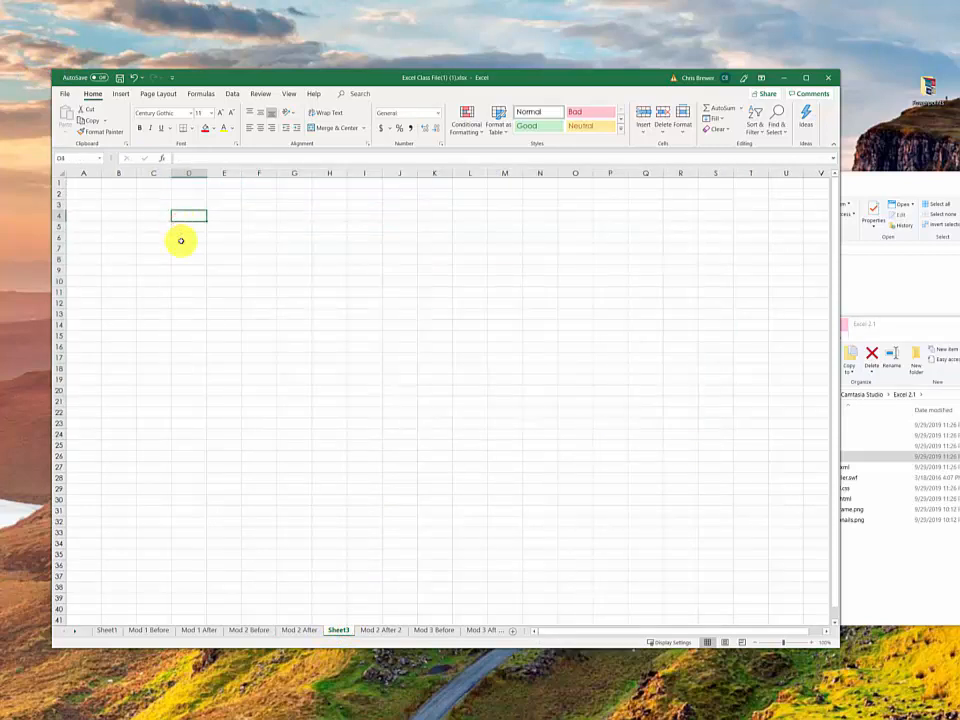
pyautogui.write('12')
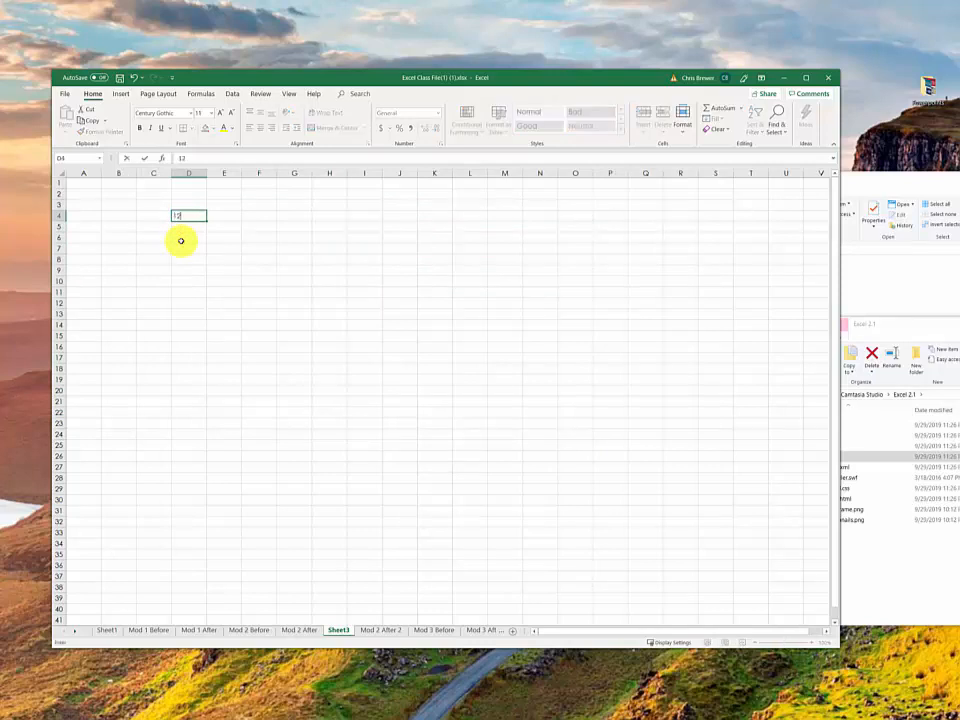
pyautogui.write('.36')
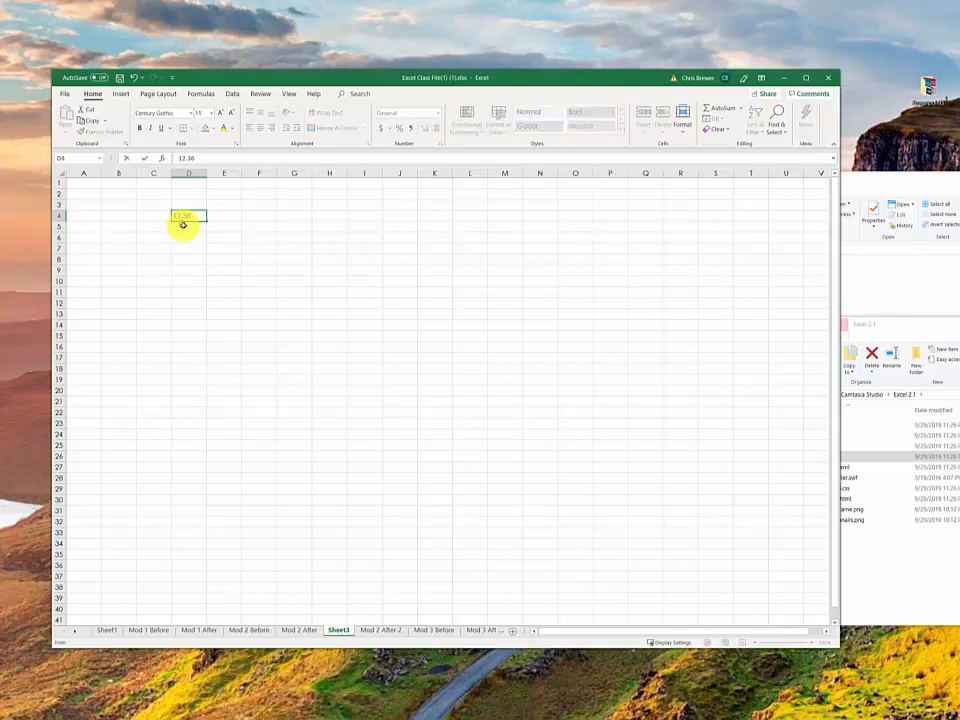
pyautogui.click(183, 224)
pyautogui.write('13.45')
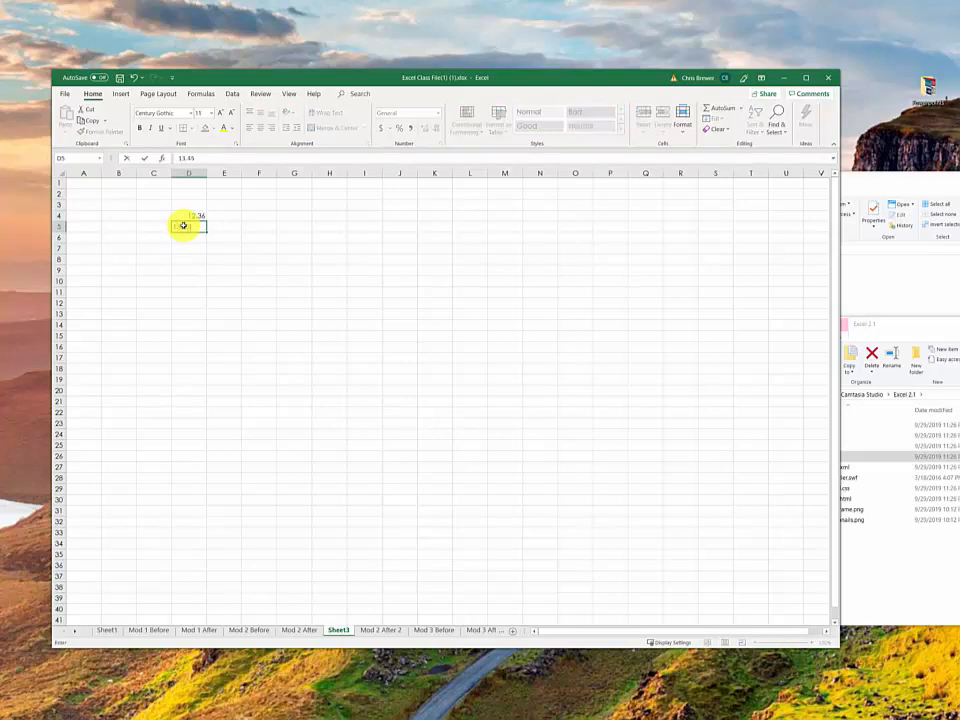
pyautogui.click(193, 215)
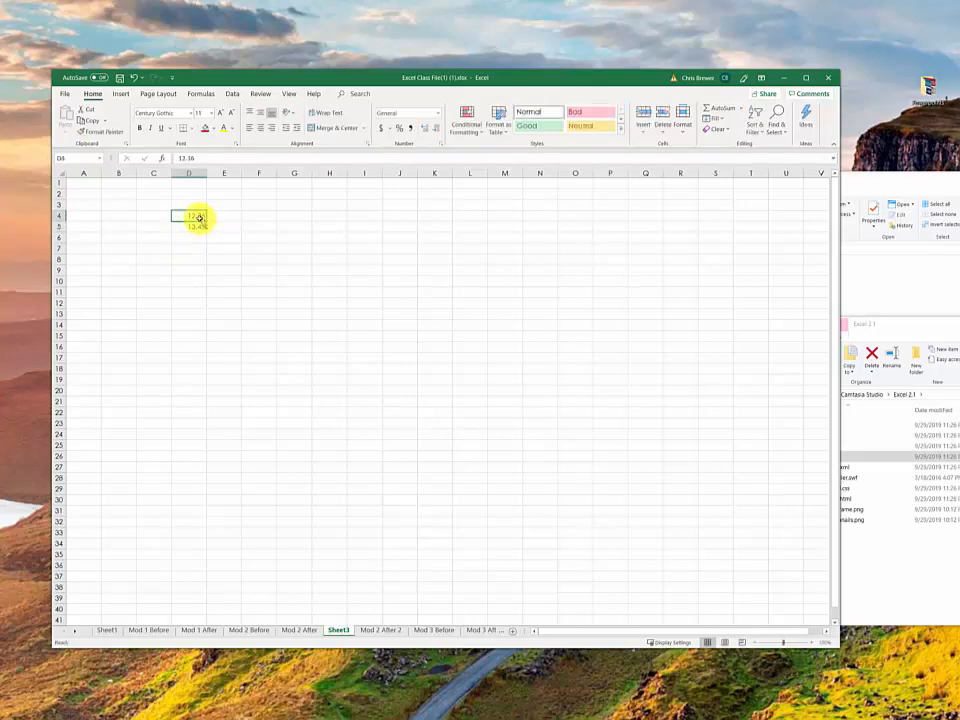
pyautogui.moveTo(195, 219)
pyautogui.mouseDown()
pyautogui.moveTo(214, 236)
pyautogui.moveTo(206, 330)
pyautogui.mouseUp()
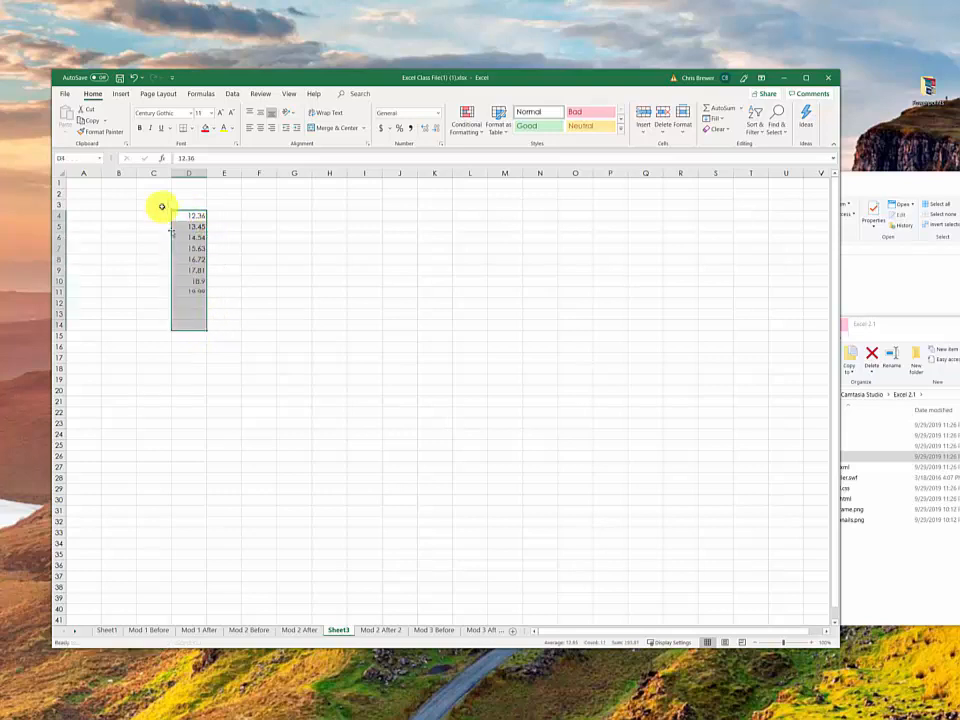
# Step: Add the column headings Sub Total in D3, Sales Tax in E3 and Total in F3
pyautogui.click(178, 206)
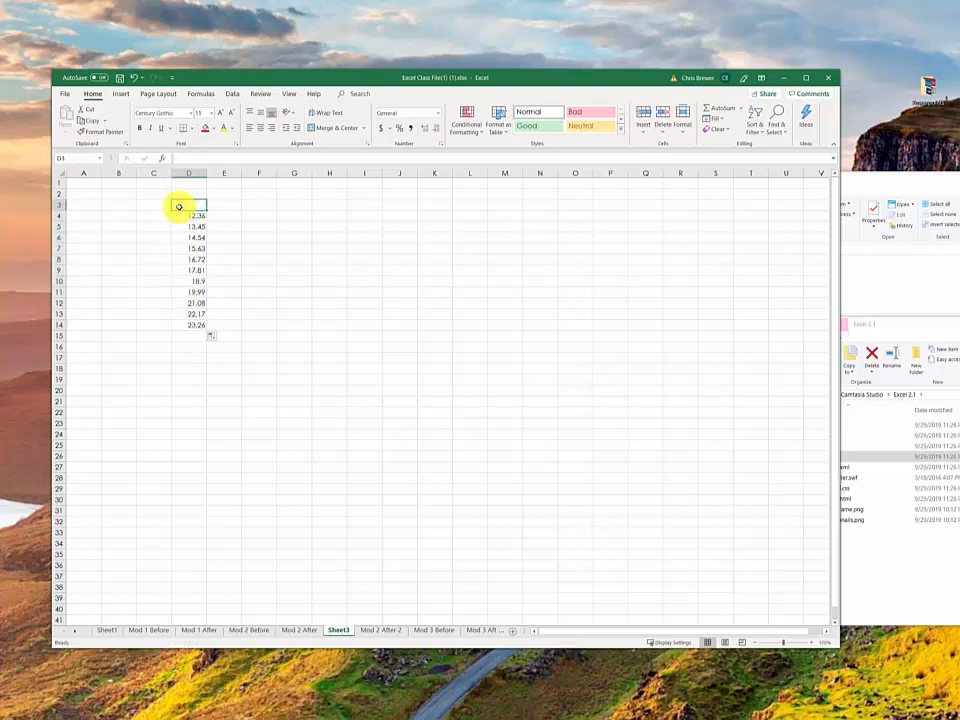
pyautogui.write('Sub')
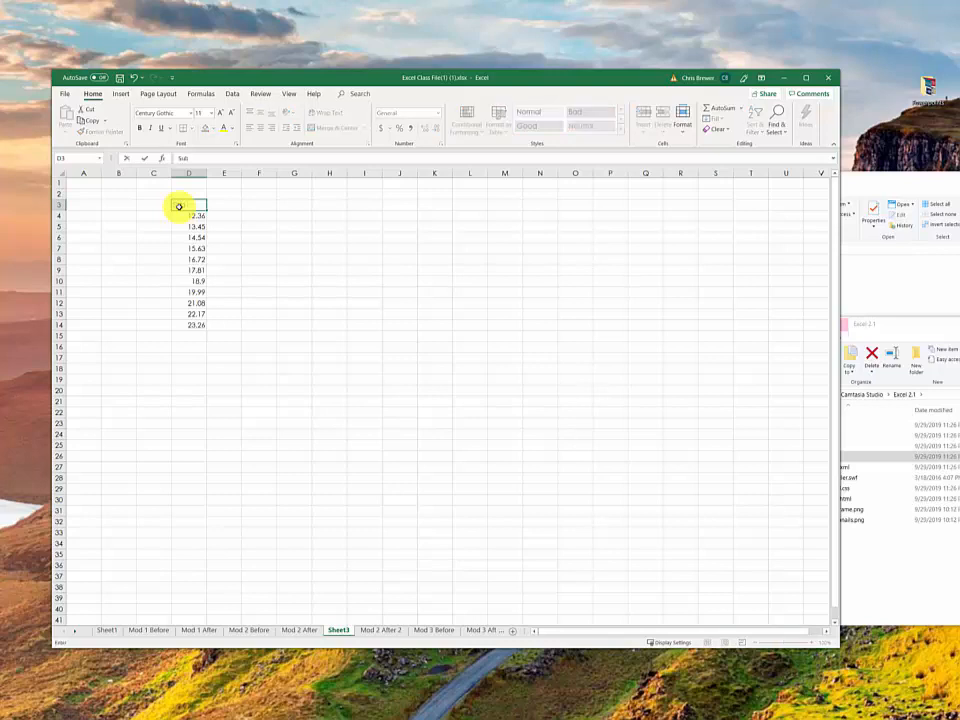
pyautogui.write(' Total')
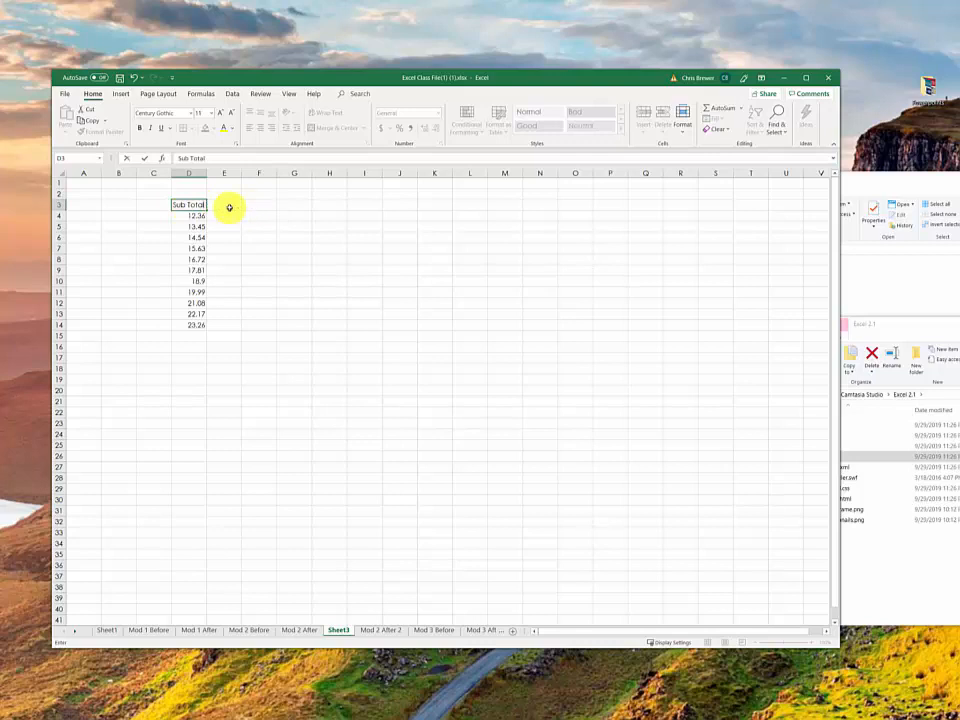
pyautogui.click(229, 206)
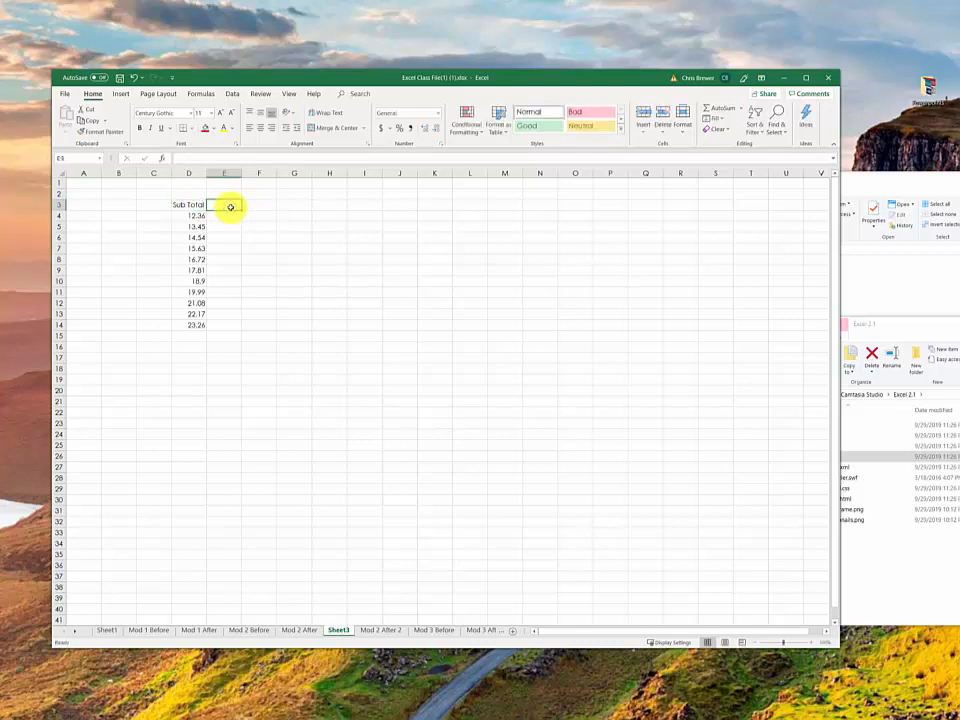
pyautogui.write('To')
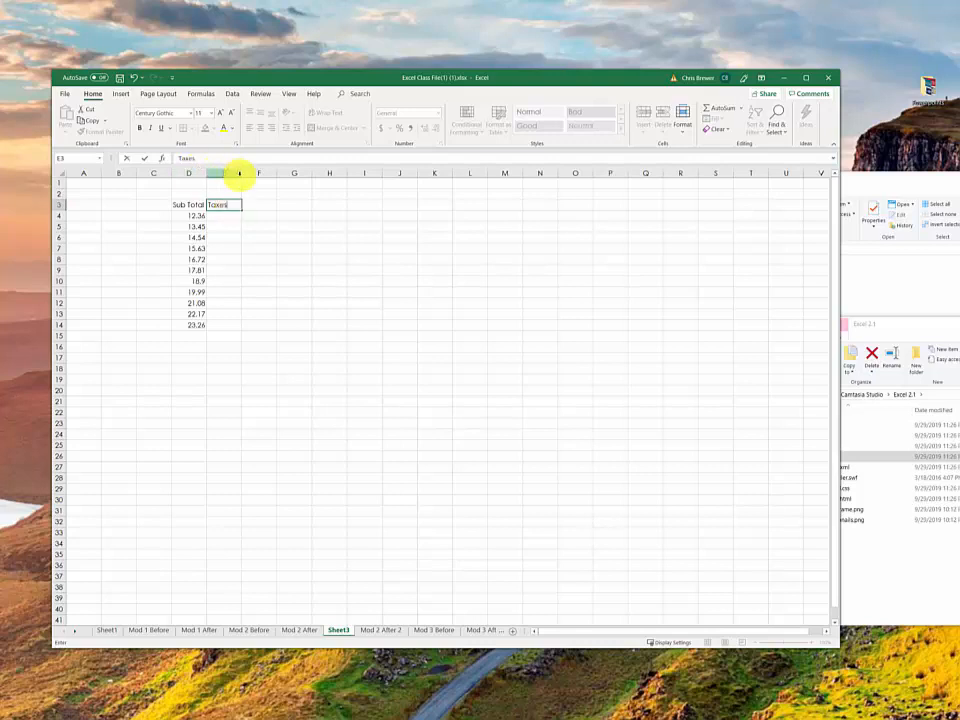
pyautogui.press('BackSpace')
pyautogui.press('BackSpace')
pyautogui.press('BackSpace')
pyautogui.press('BackSpace')
pyautogui.write('Sales')
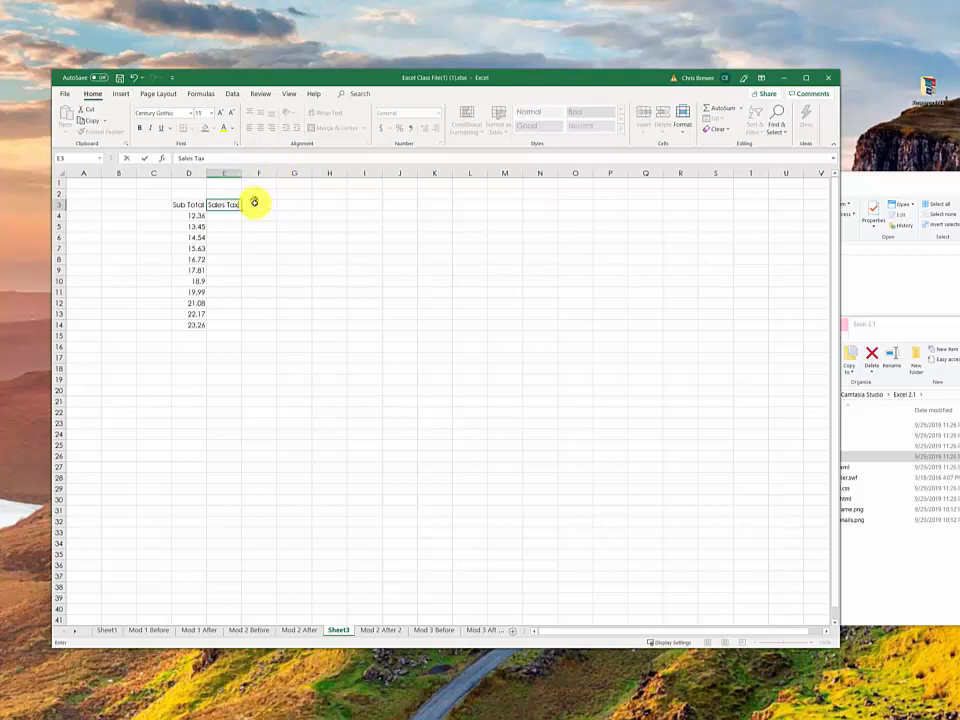
pyautogui.click(253, 202)
pyautogui.write('Total')
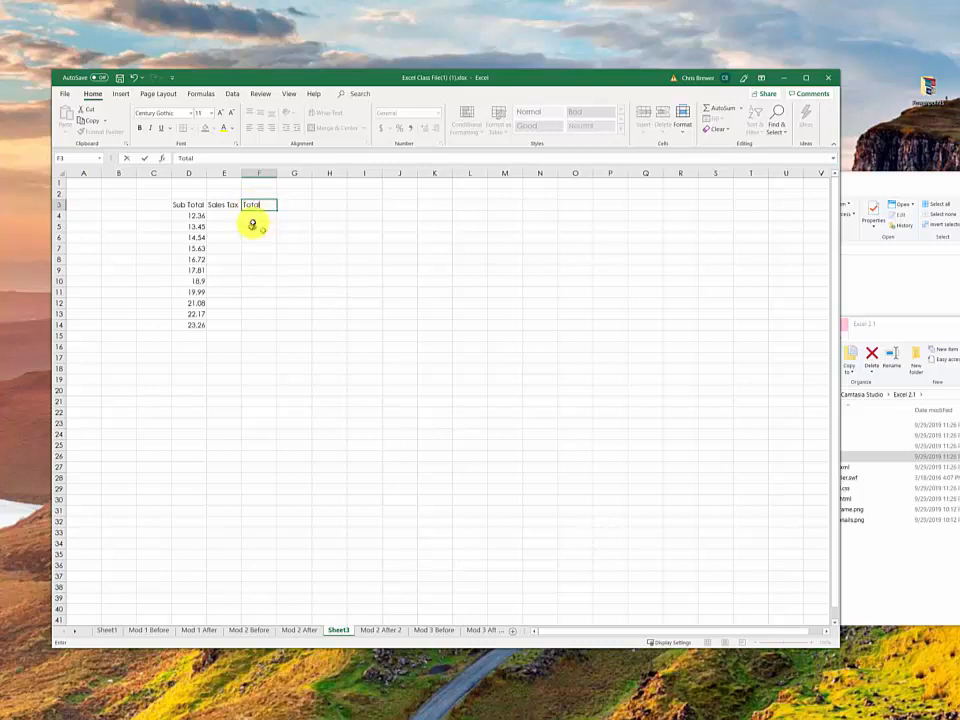
# Step: Enter the formula =D4+E4 in F4 to add the subtotal and sales tax
pyautogui.click(256, 219)
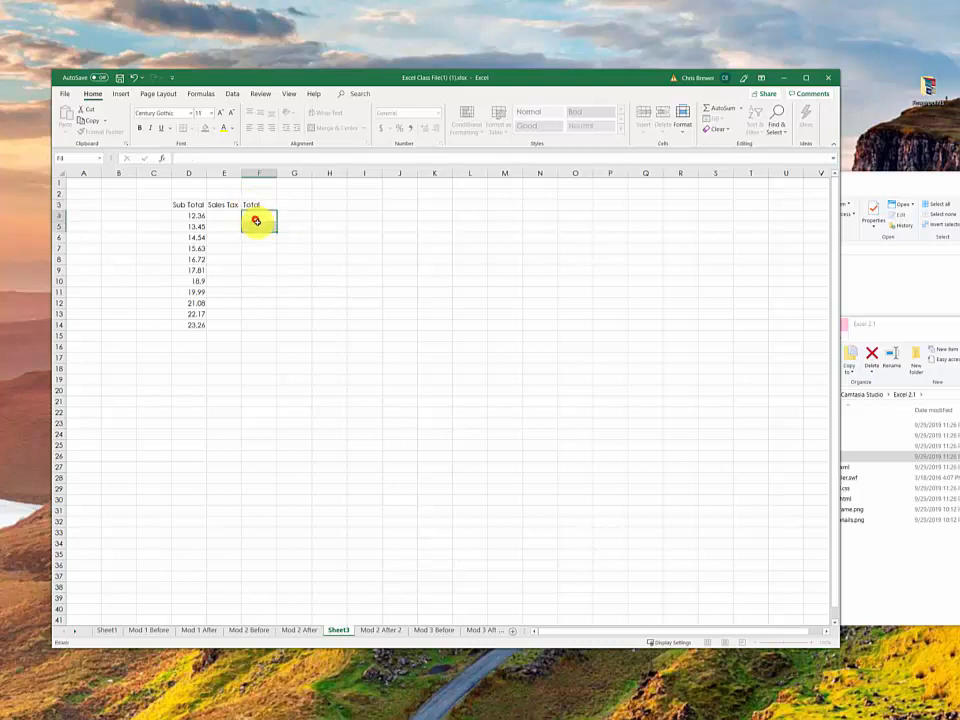
pyautogui.write('=')
pyautogui.click(200, 216)
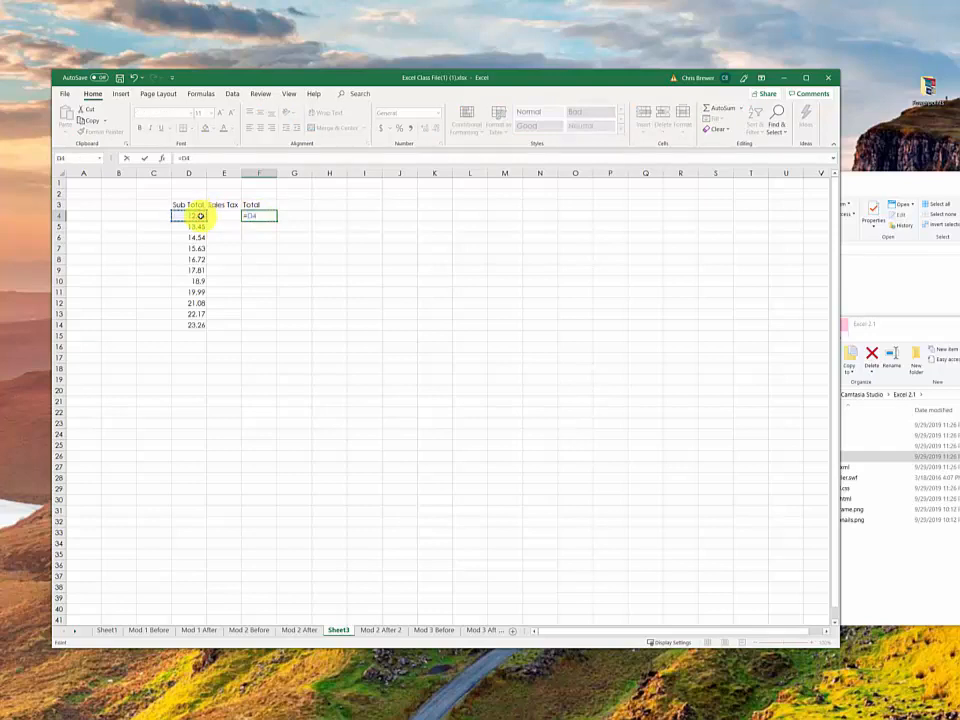
pyautogui.write('+')
pyautogui.click(222, 216)
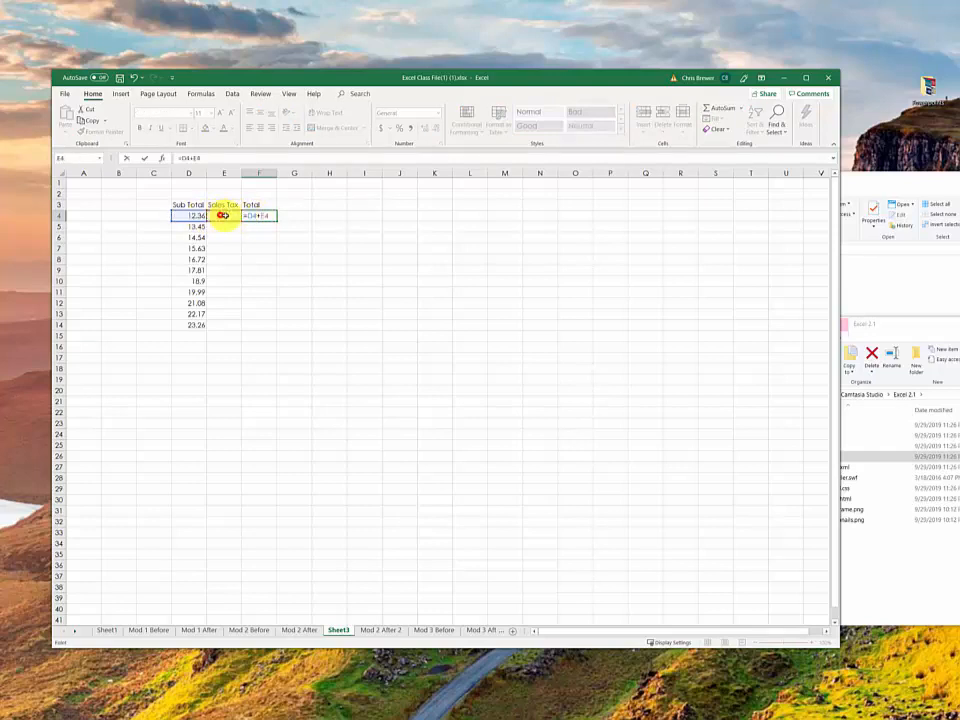
pyautogui.press('Return')
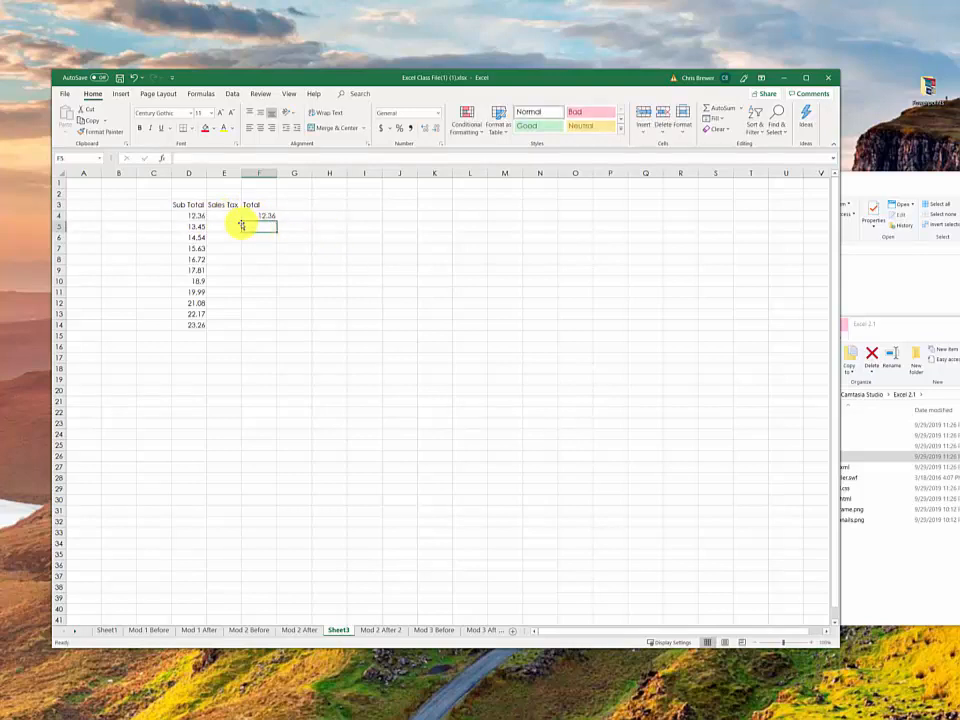
# Step: Fill the Total formula from F4 down to F14
pyautogui.click(256, 215)
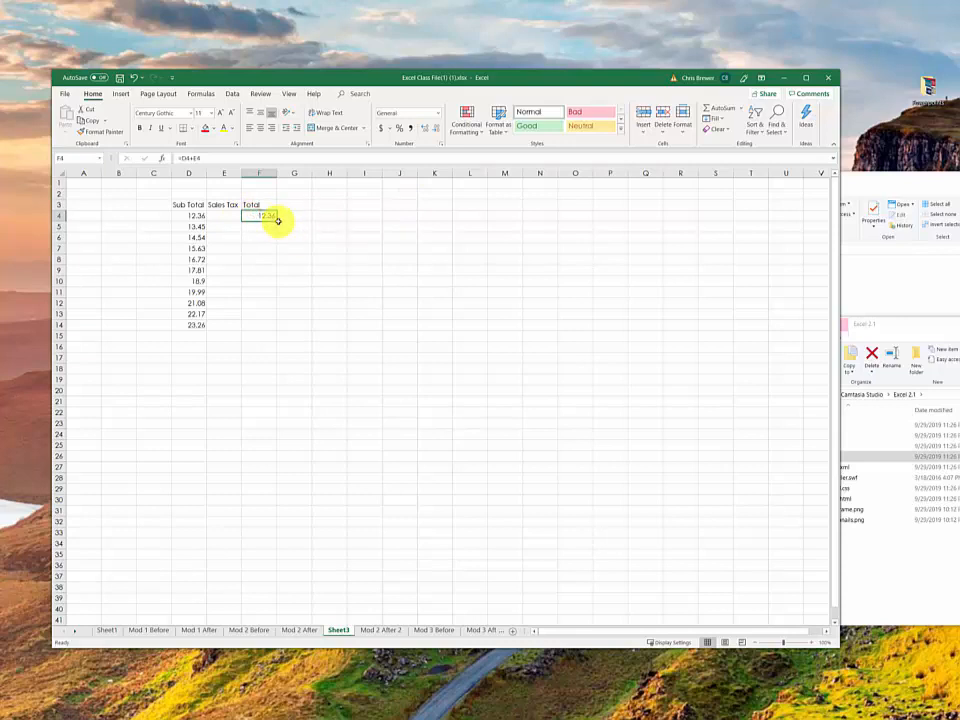
pyautogui.moveTo(275, 221); pyautogui.dragTo(281, 320)
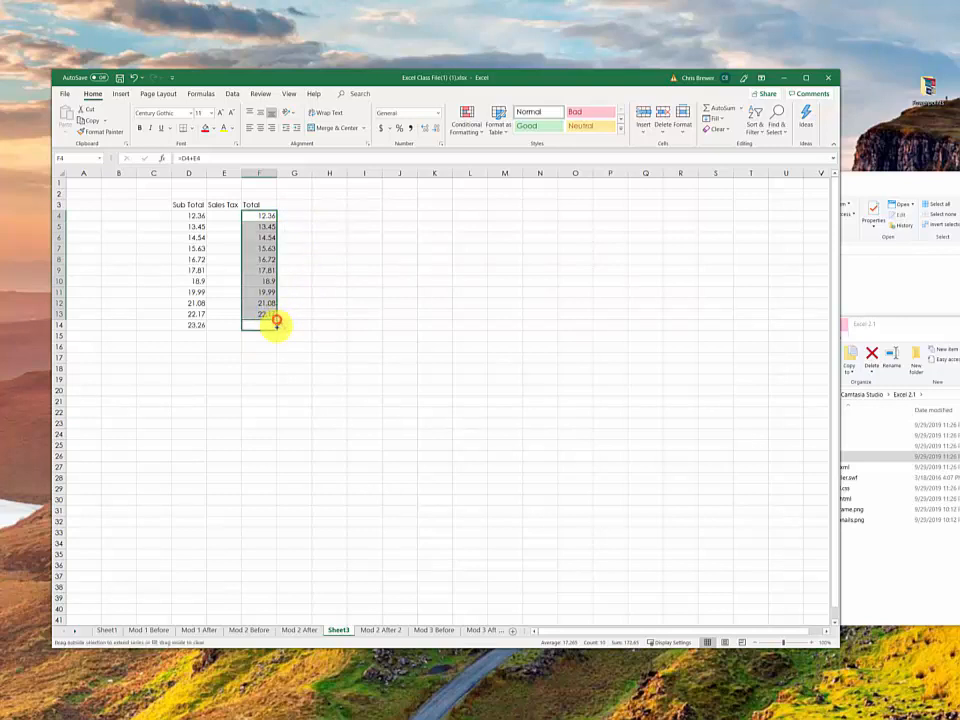
pyautogui.moveTo(277, 319); pyautogui.dragTo(278, 330)
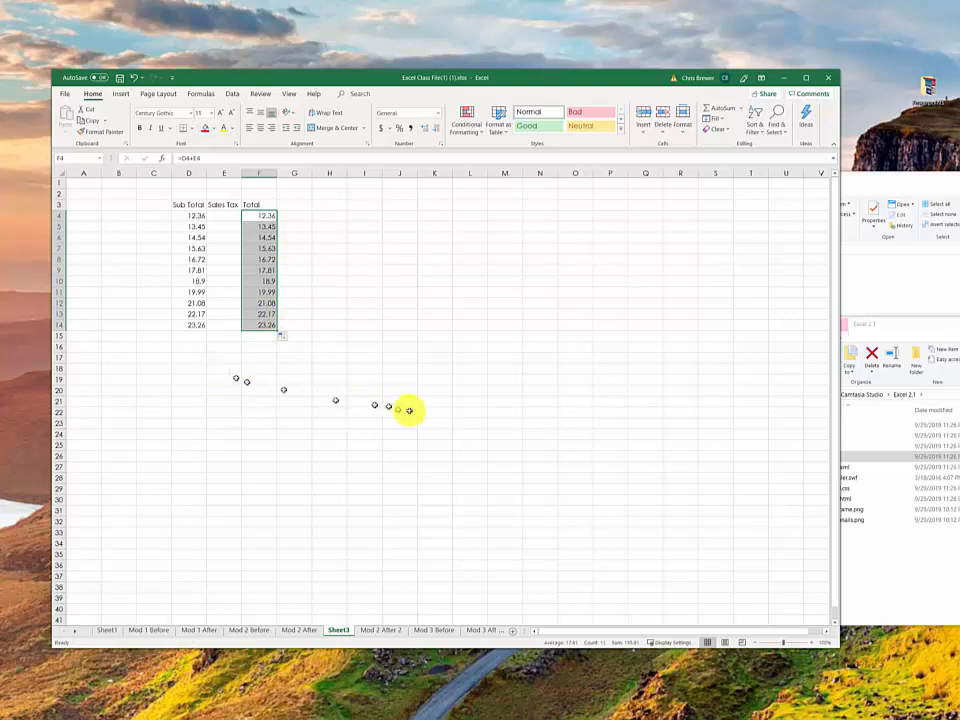
# Step: Enter the label KY Sales Tax in I15 and fit column I to the width of the text
pyautogui.click(356, 345)
pyautogui.click(349, 336)
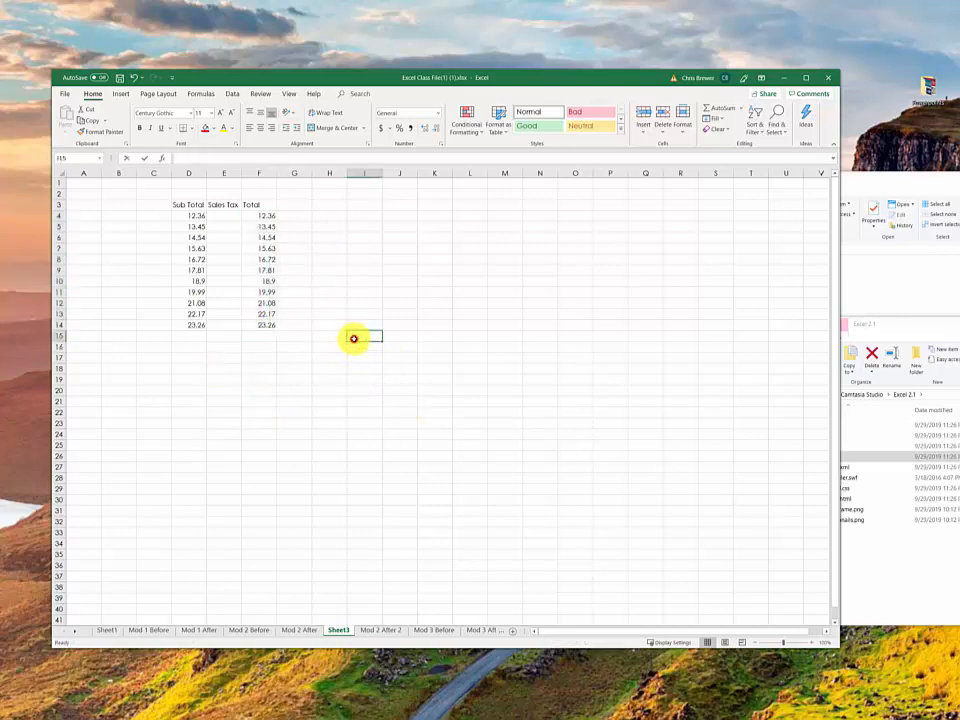
pyautogui.write('=')
pyautogui.write('Y')
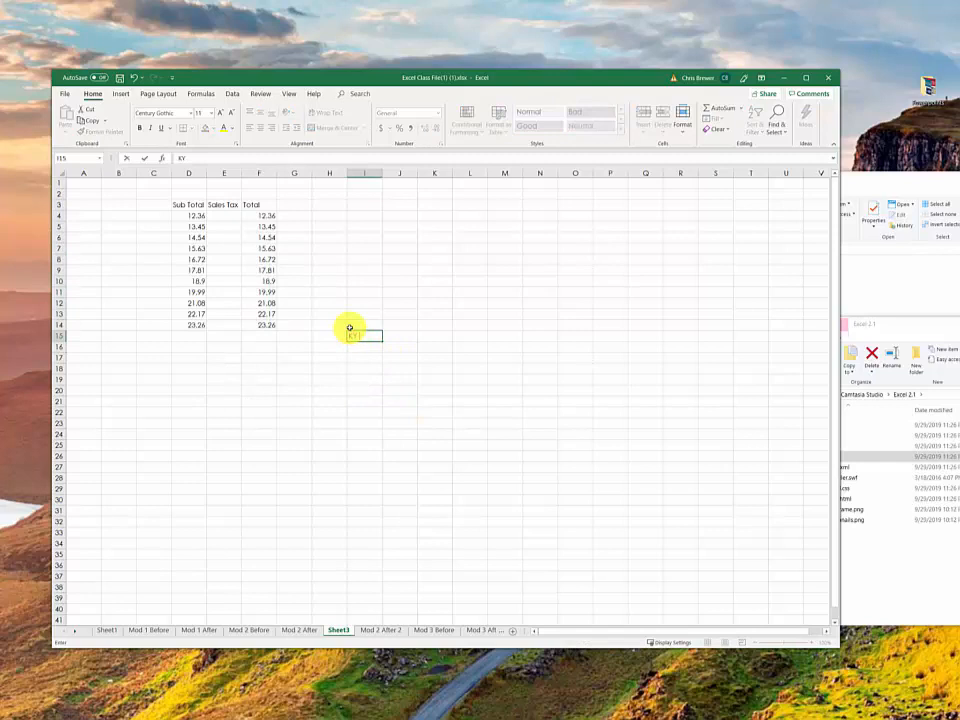
pyautogui.write(' Sales Tax')
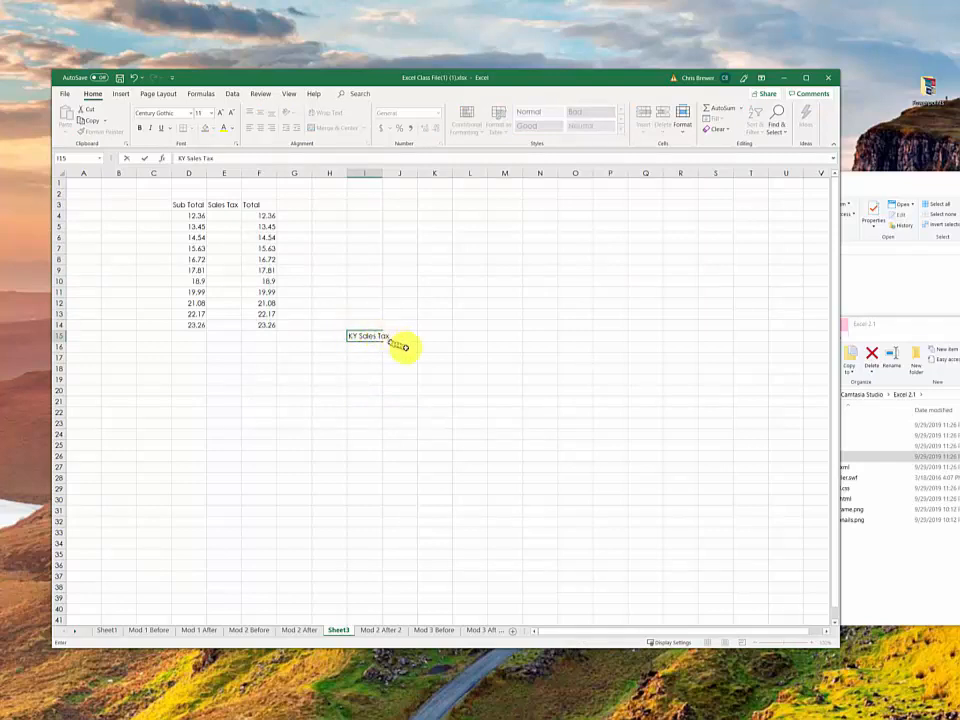
pyautogui.click(378, 172)
pyautogui.doubleClick(383, 172)
# Step: Enter the sales tax rate .06 in J15, beside the KY Sales Tax label
pyautogui.click(406, 338)
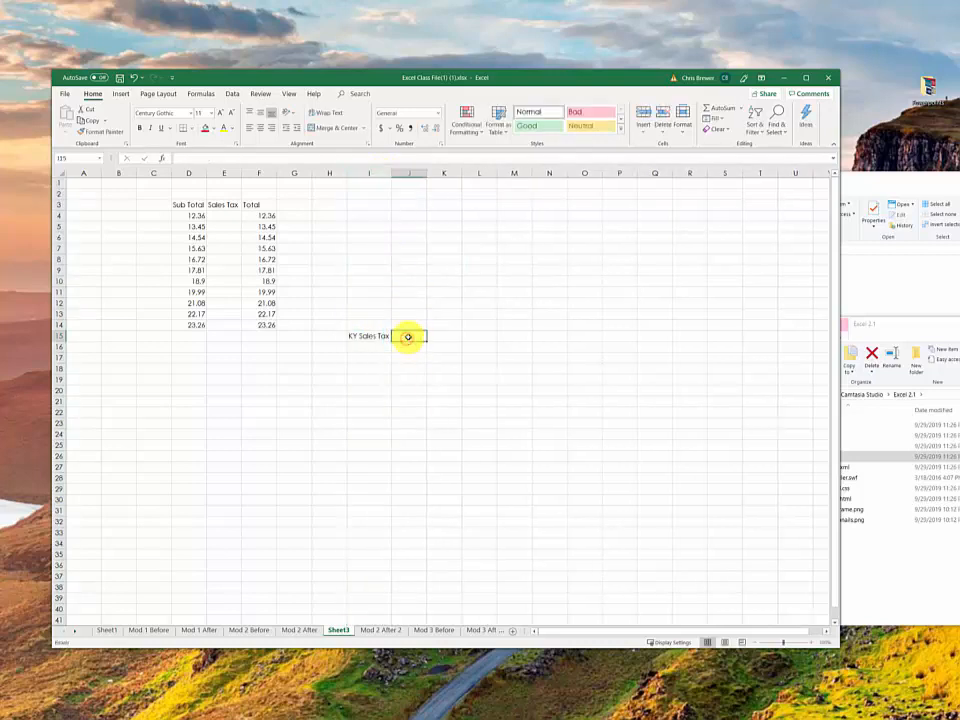
pyautogui.write('.')
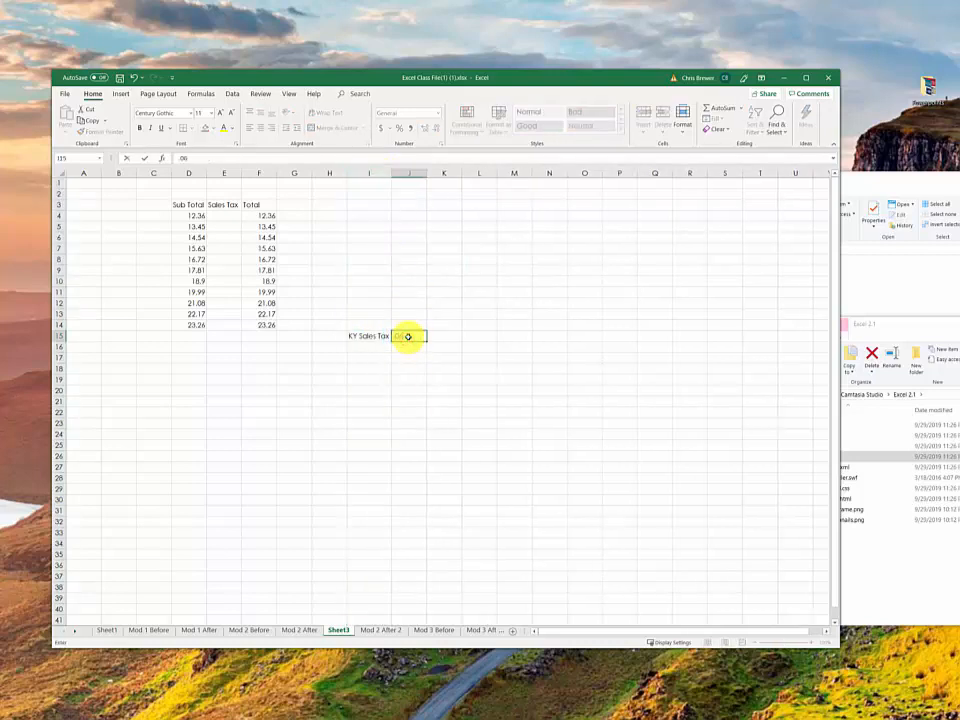
pyautogui.write('06')
pyautogui.click(454, 370)
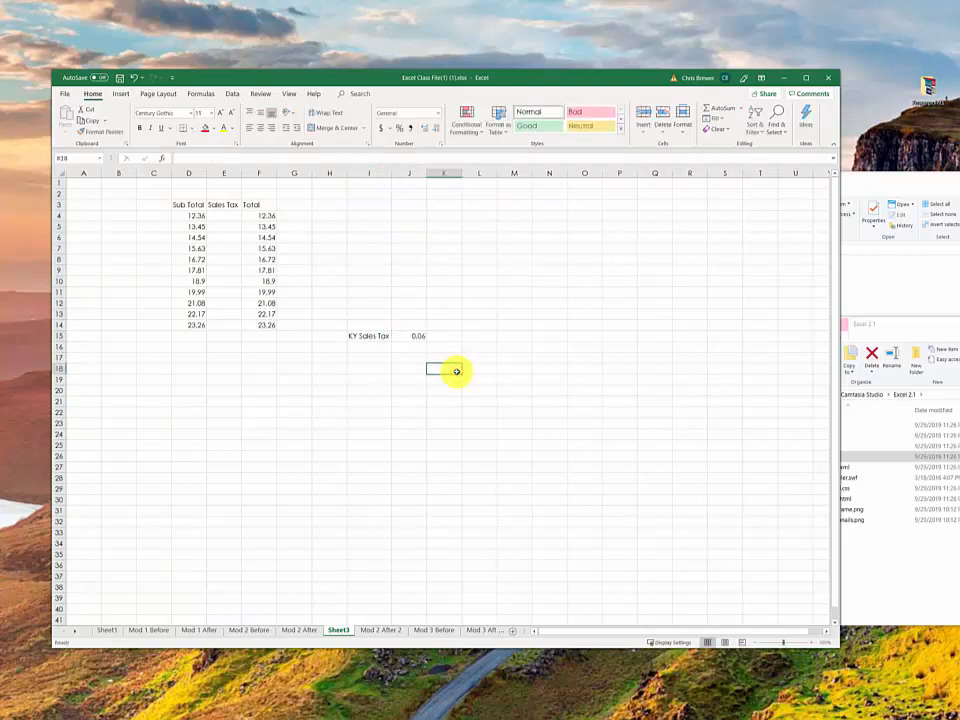
# Step: Enter the formula =D4*J15 in E4 to calculate the sales tax and fill it down to E14
pyautogui.click(196, 216)
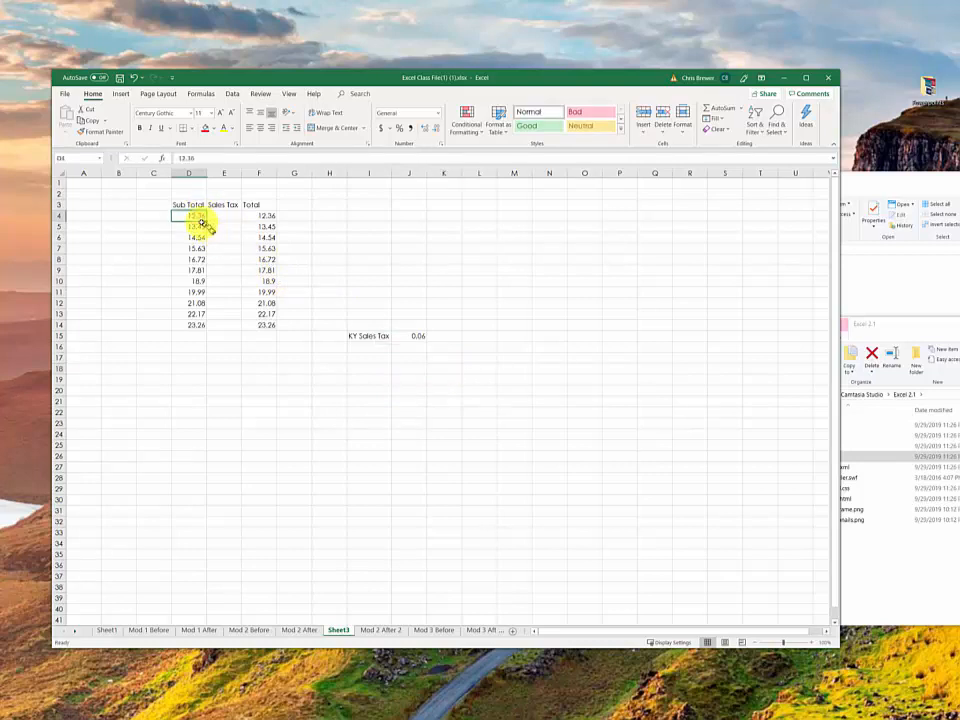
pyautogui.click(409, 335)
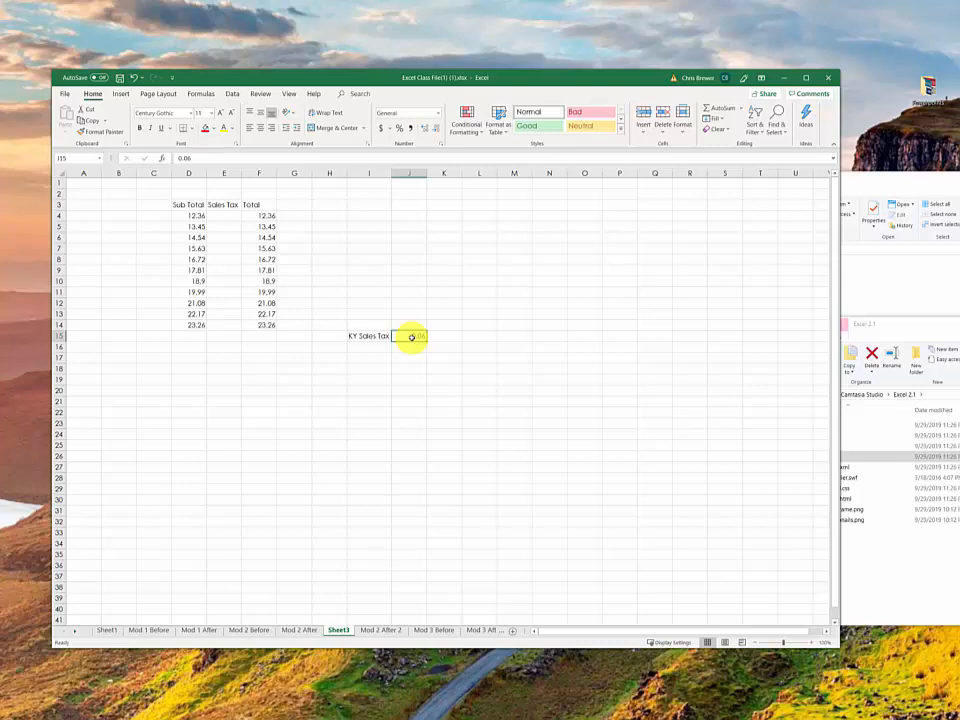
pyautogui.click(229, 215)
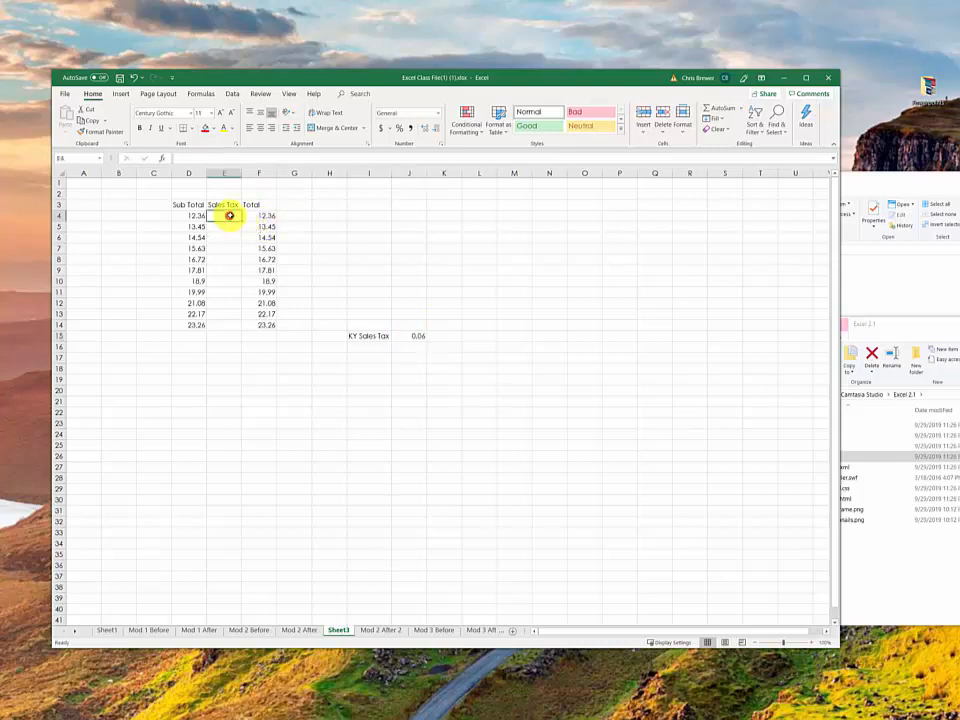
pyautogui.write('=')
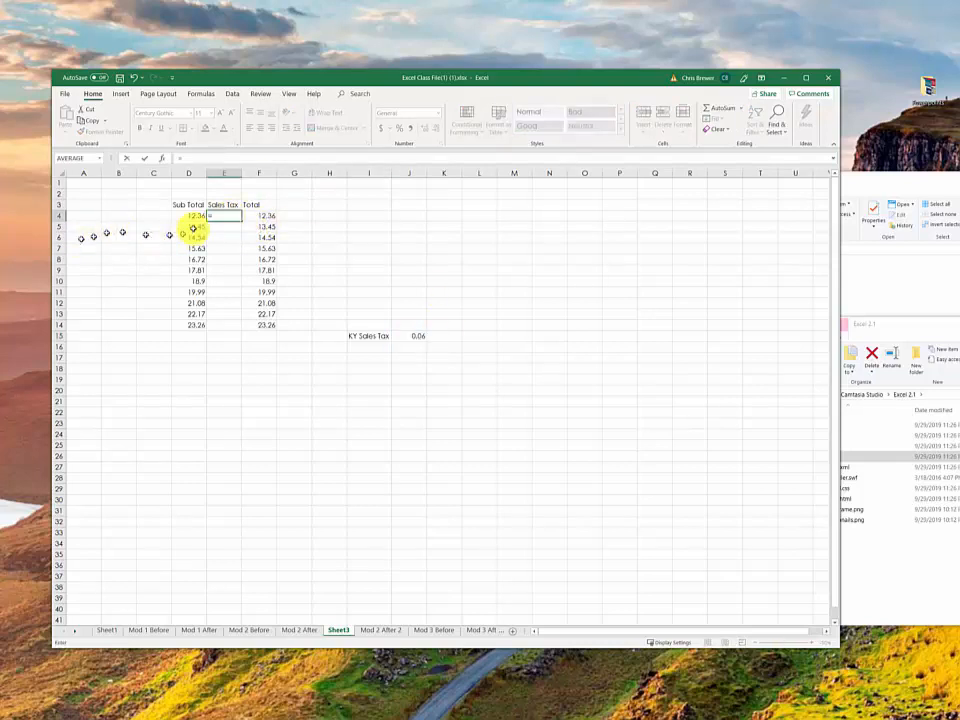
pyautogui.click(193, 216)
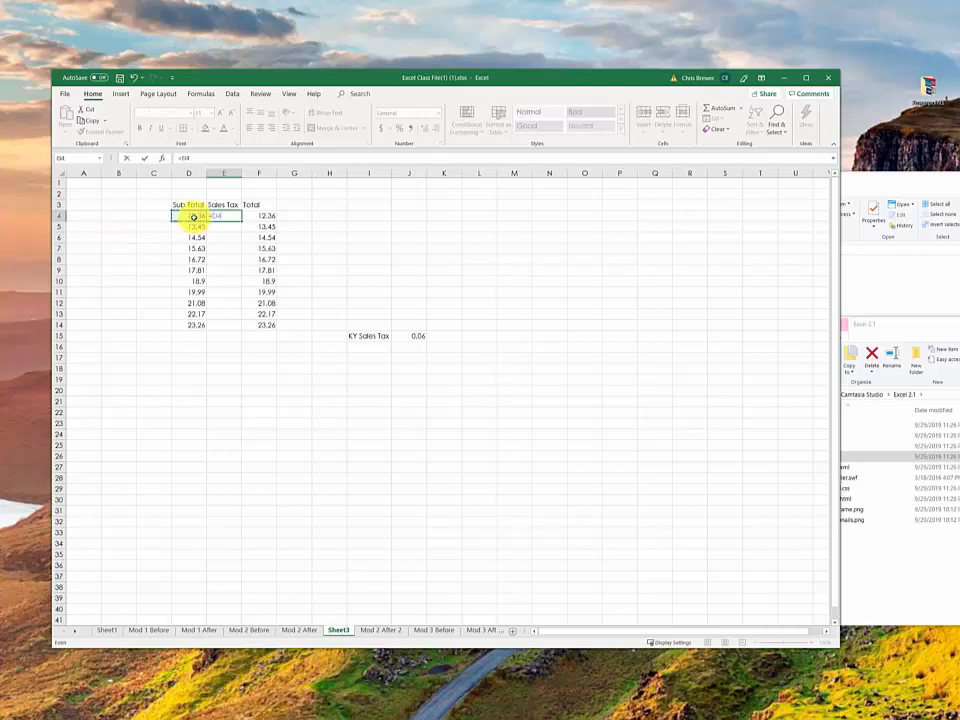
pyautogui.write('*')
pyautogui.click(416, 336)
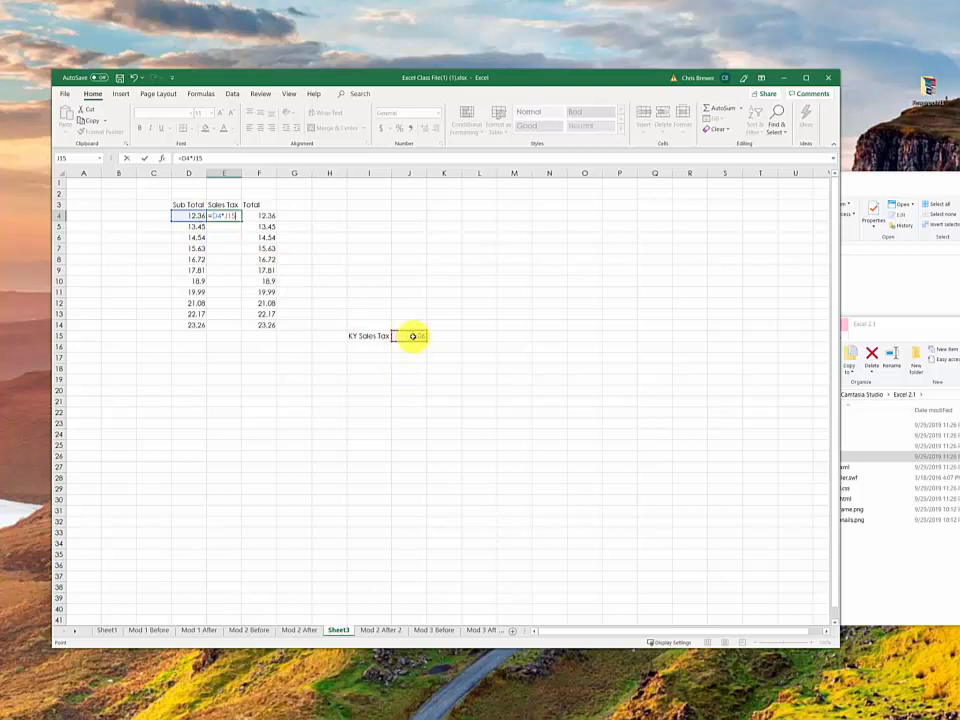
pyautogui.press('Return')
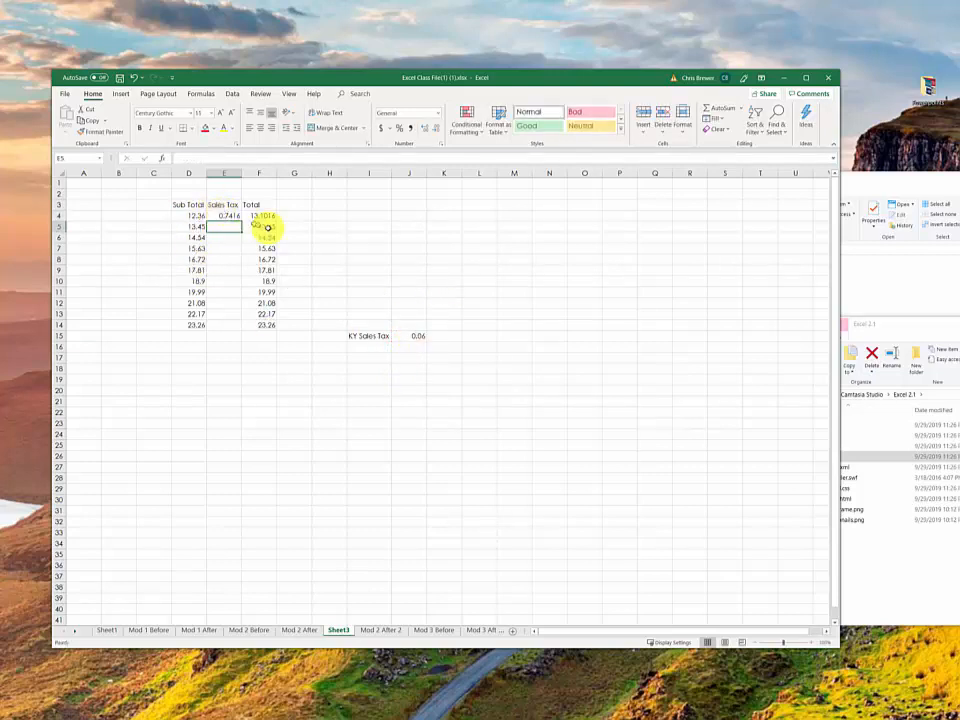
pyautogui.click(229, 215)
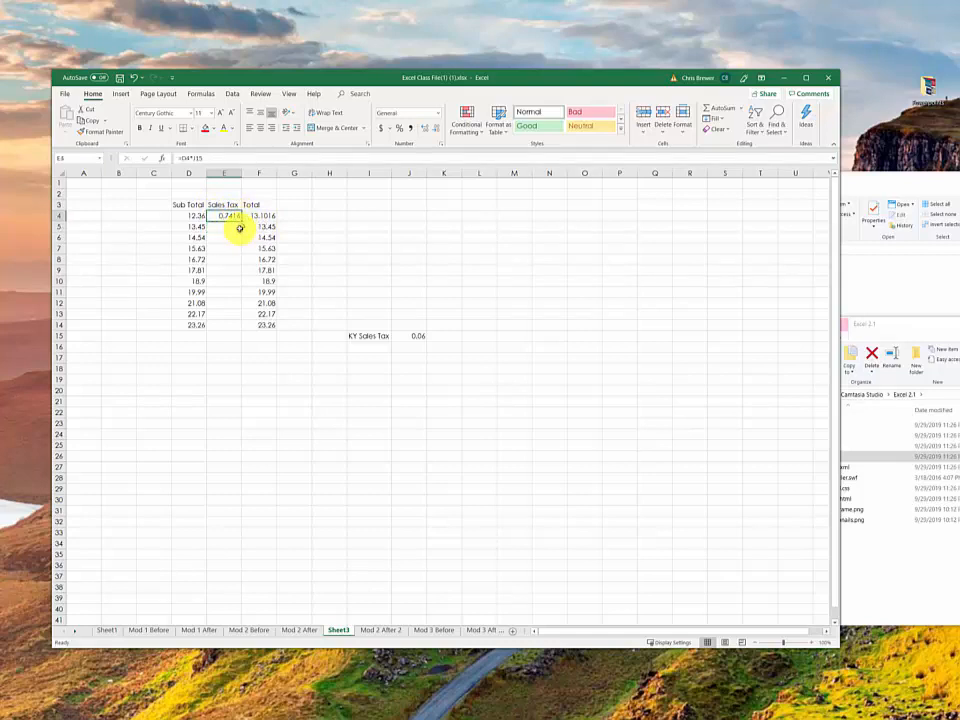
pyautogui.moveTo(240, 220); pyautogui.dragTo(252, 325)
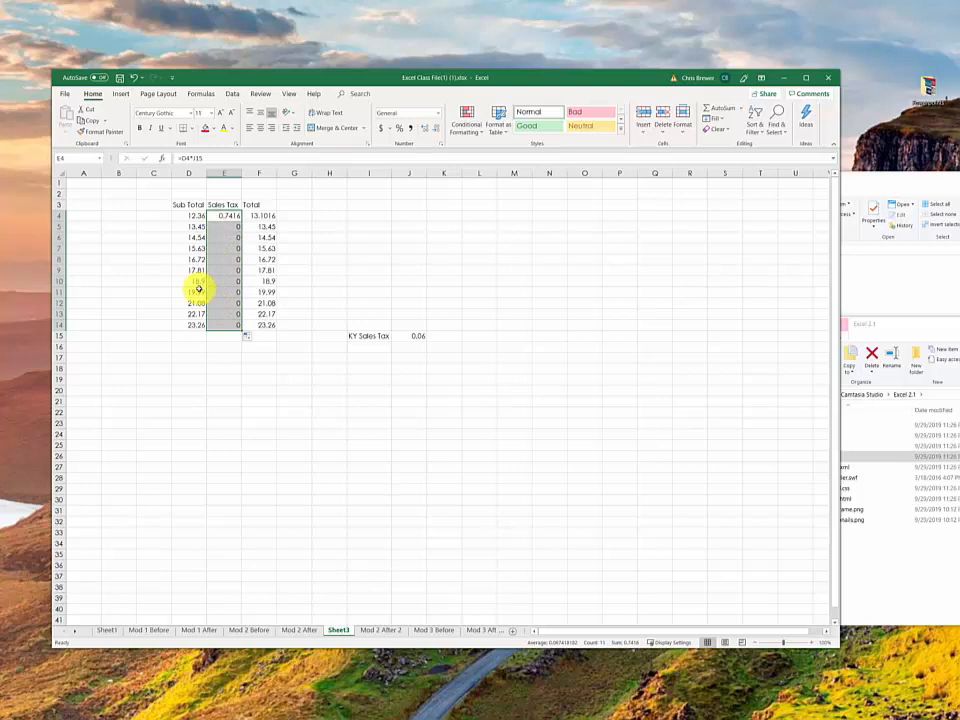
# Step: Inspect which cells the Sales Tax formulas in E4, E5 and E10 refer to
pyautogui.click(232, 216)
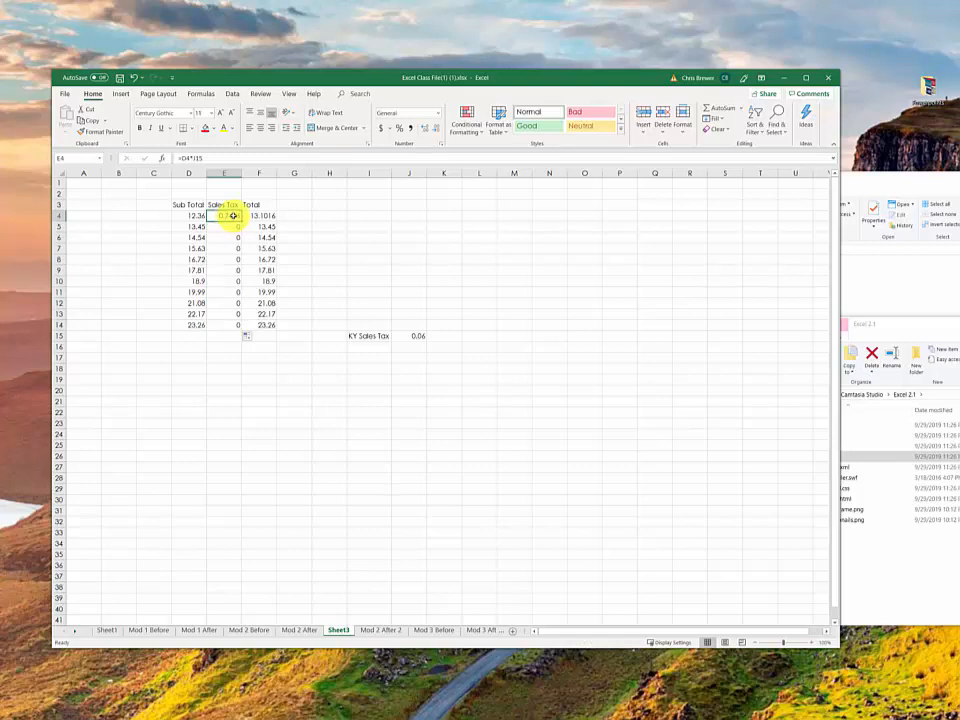
pyautogui.doubleClick(232, 216)
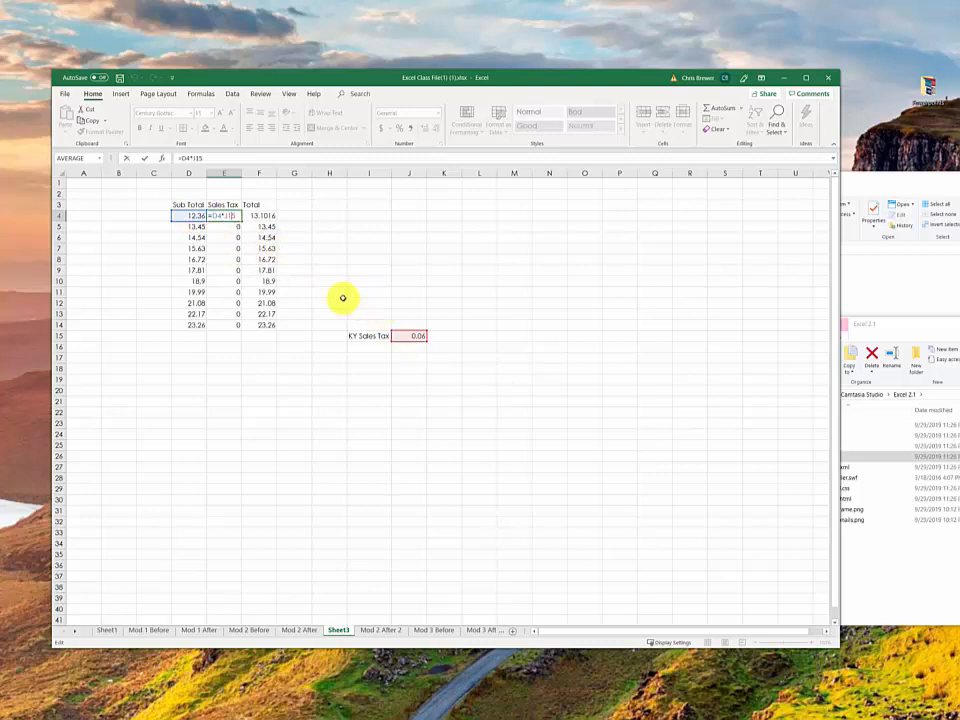
pyautogui.press('Return')
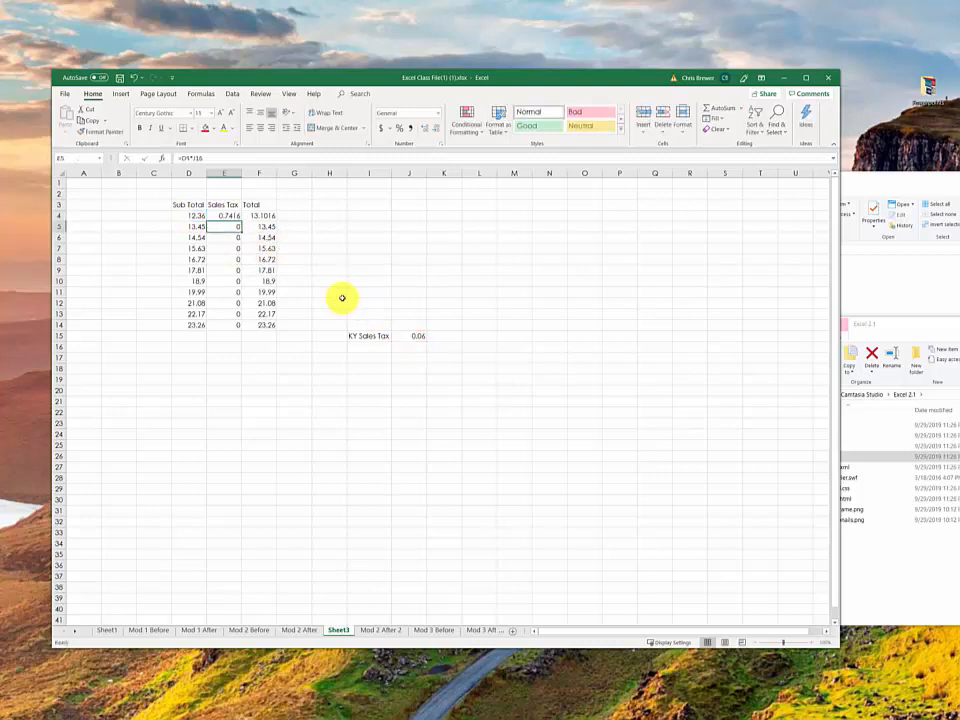
pyautogui.doubleClick(230, 227)
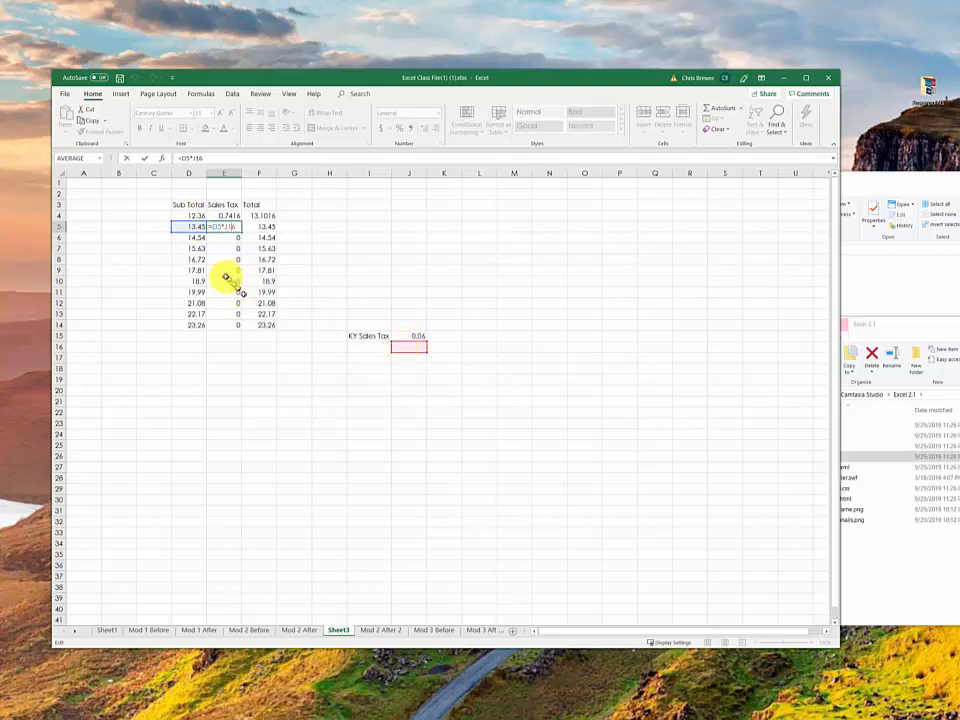
pyautogui.press('Escape')
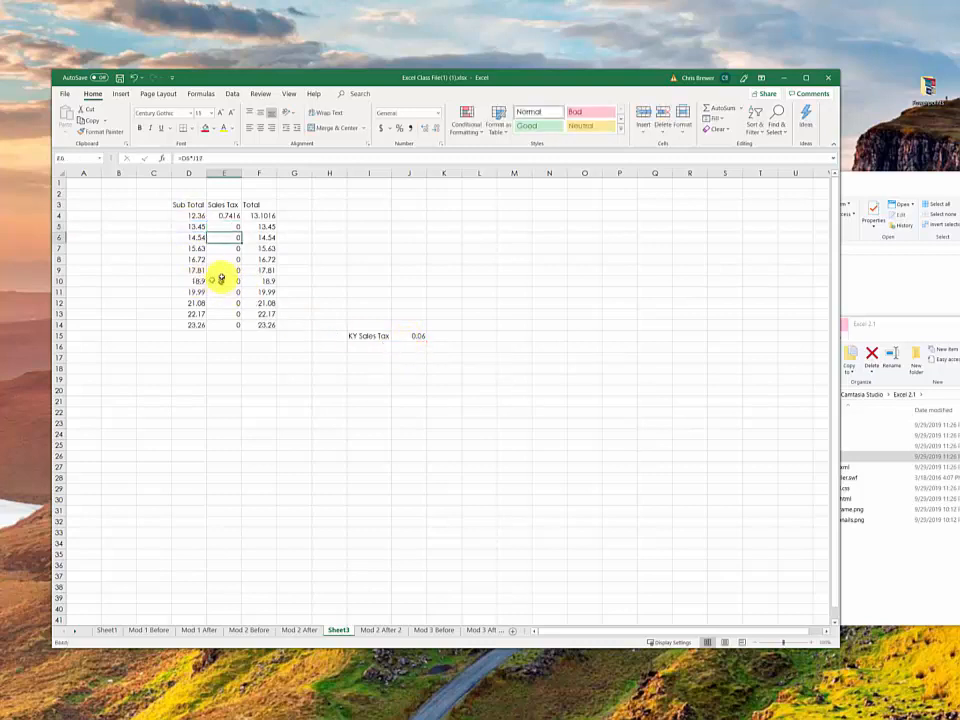
pyautogui.doubleClick(226, 281)
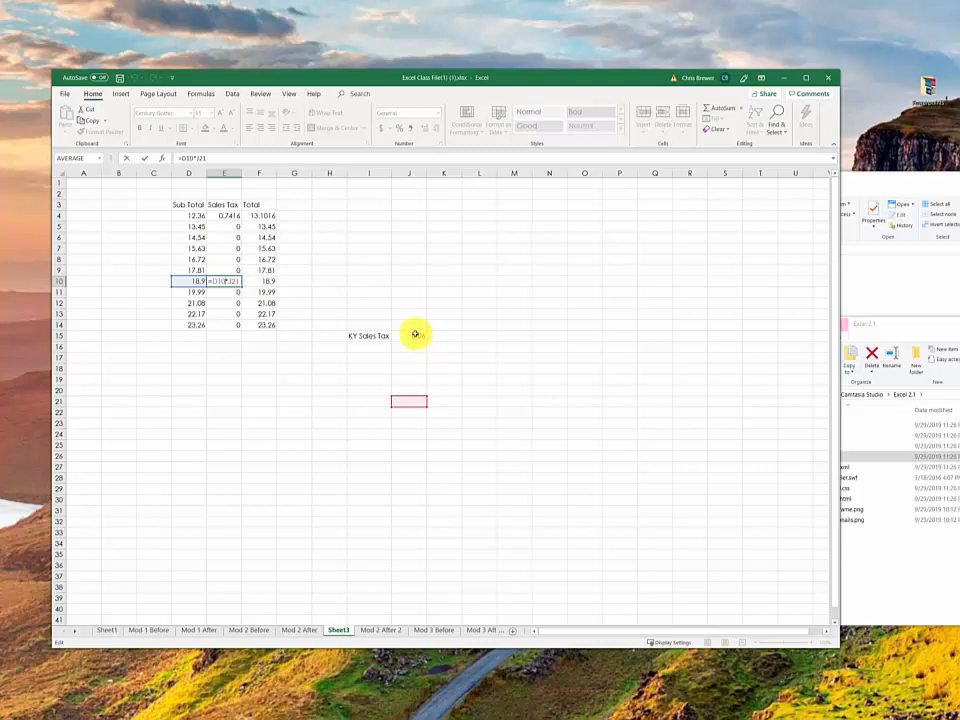
pyautogui.hotkey('ctrl', 'Return')
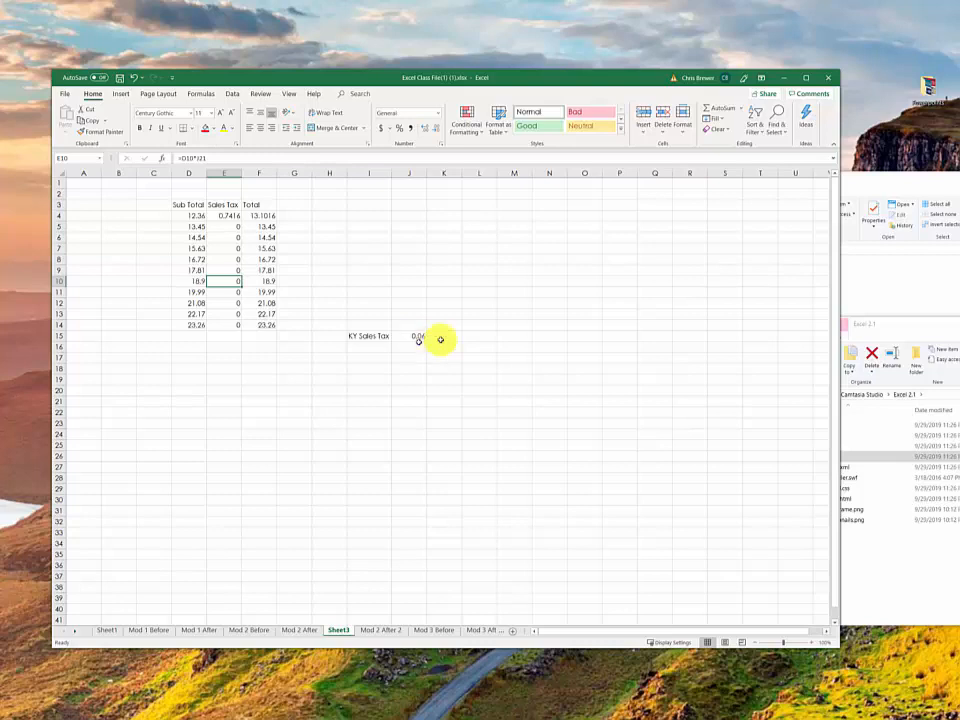
# Step: Compare the cell references in the filled Sales Tax formulas of E6, E9 and E10, leaving the formulas as they are
pyautogui.click(236, 243)
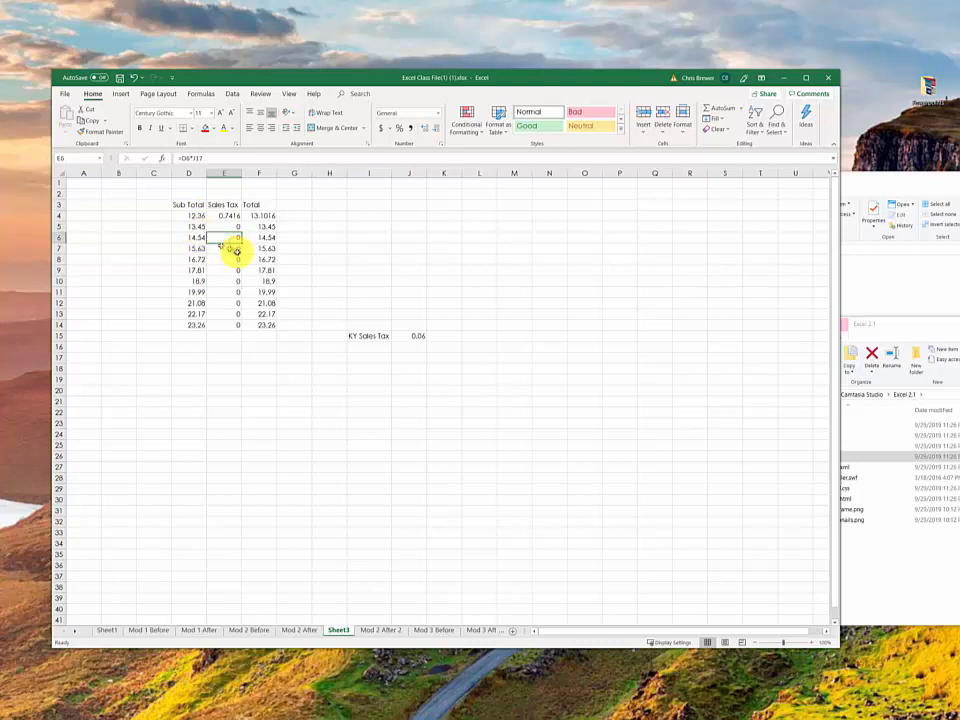
pyautogui.doubleClick(238, 259)
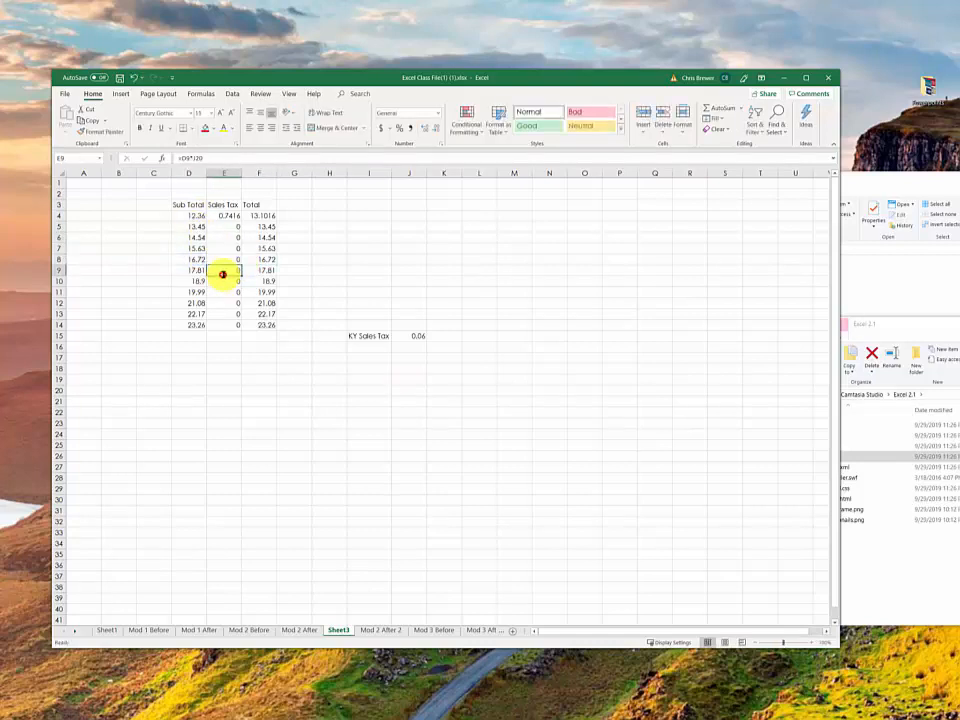
pyautogui.doubleClick(223, 272)
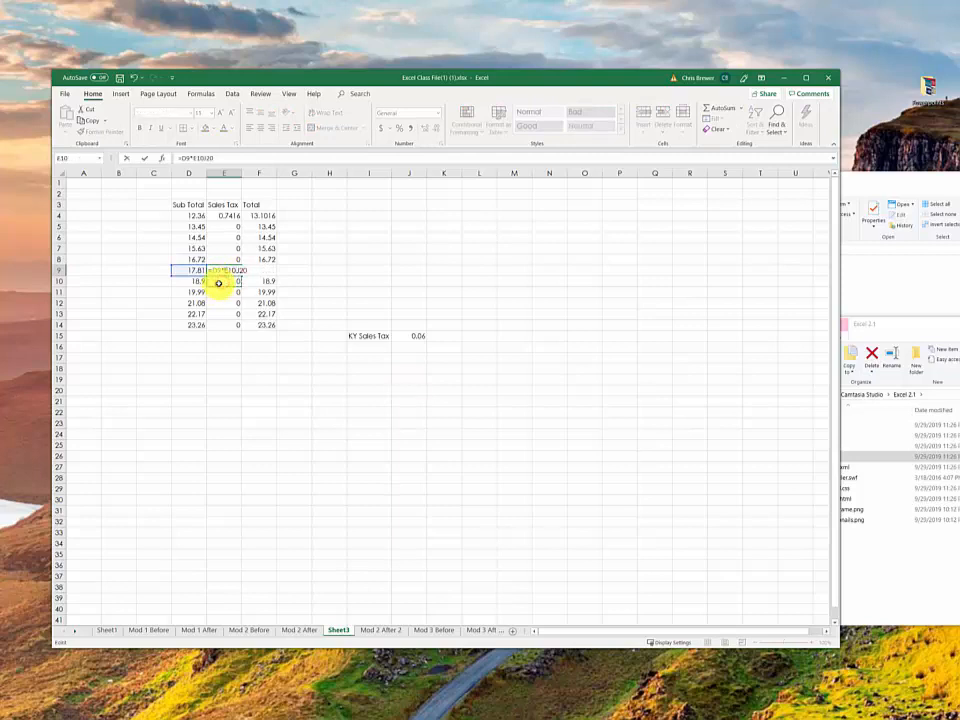
pyautogui.click(218, 282)
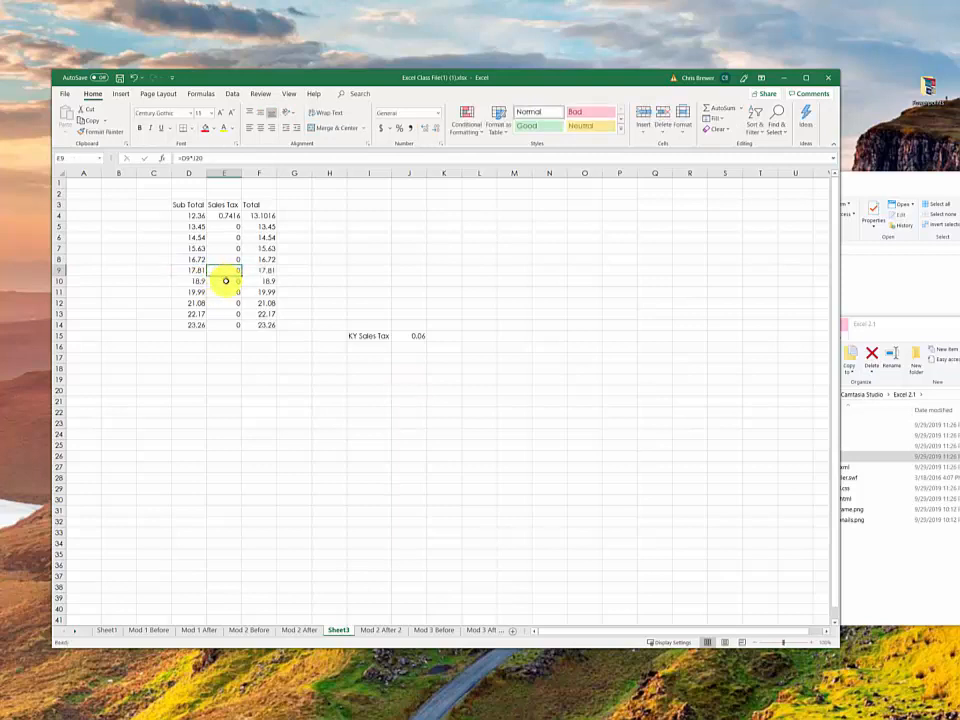
pyautogui.doubleClick(227, 281)
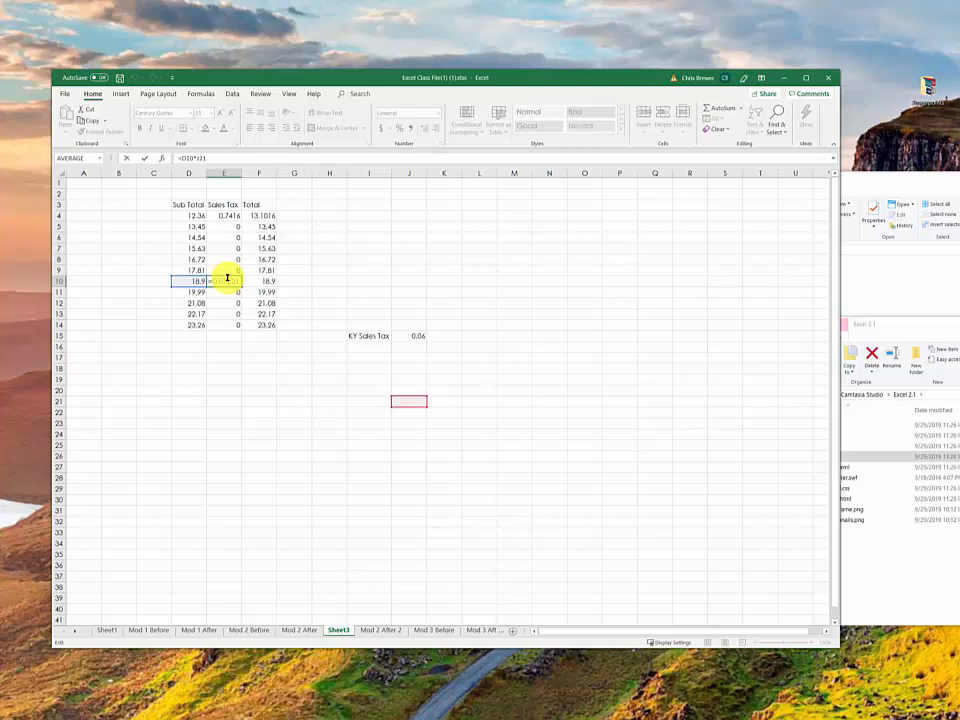
pyautogui.click(214, 215)
pyautogui.press('Escape')
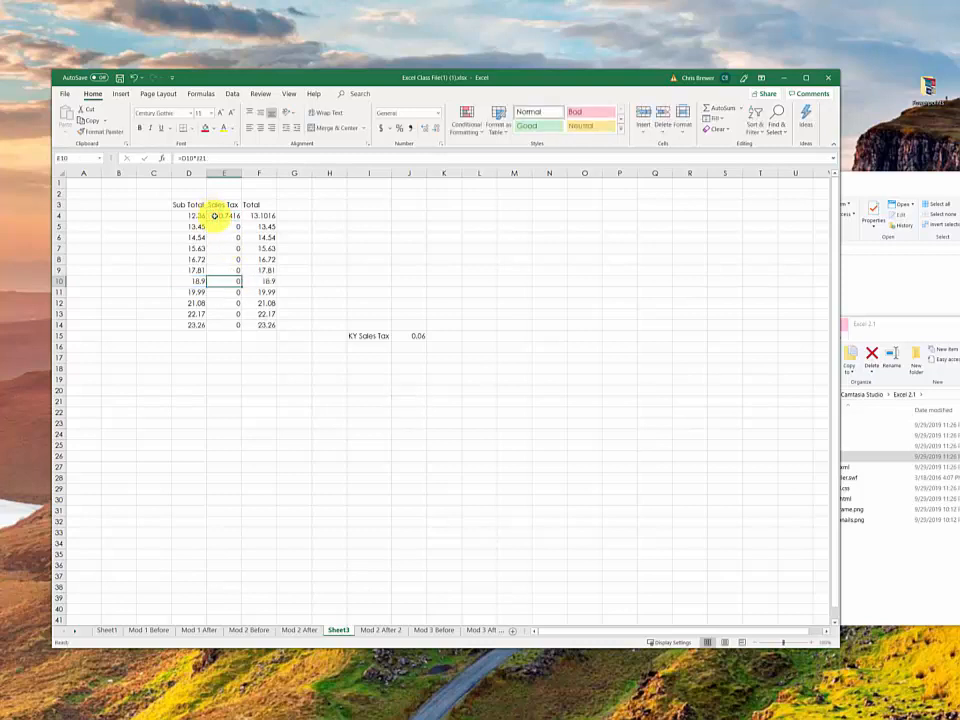
# Step: Replace the Sales Tax formula in E4 with =D4*$J$15, using an absolute reference to the tax rate cell
pyautogui.click(224, 215)
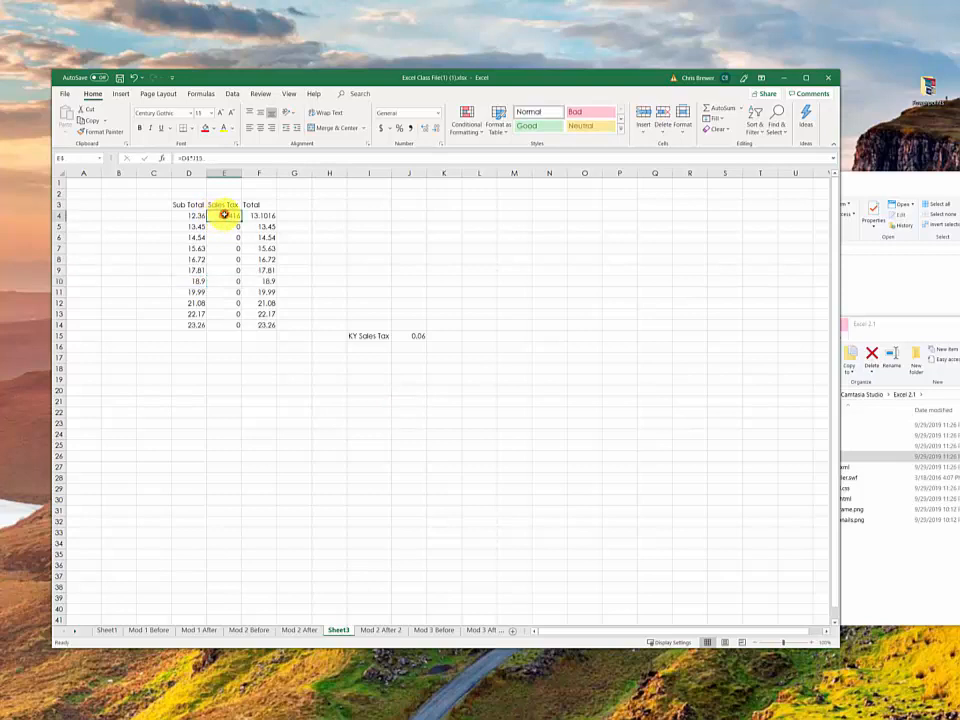
pyautogui.doubleClick(225, 216)
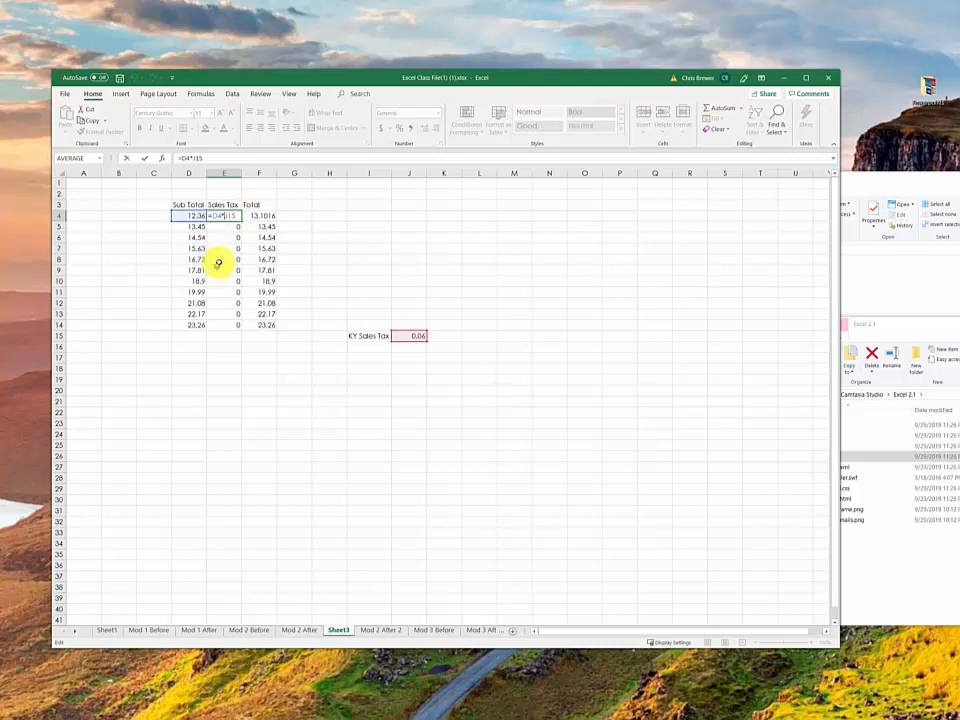
pyautogui.doubleClick(229, 215)
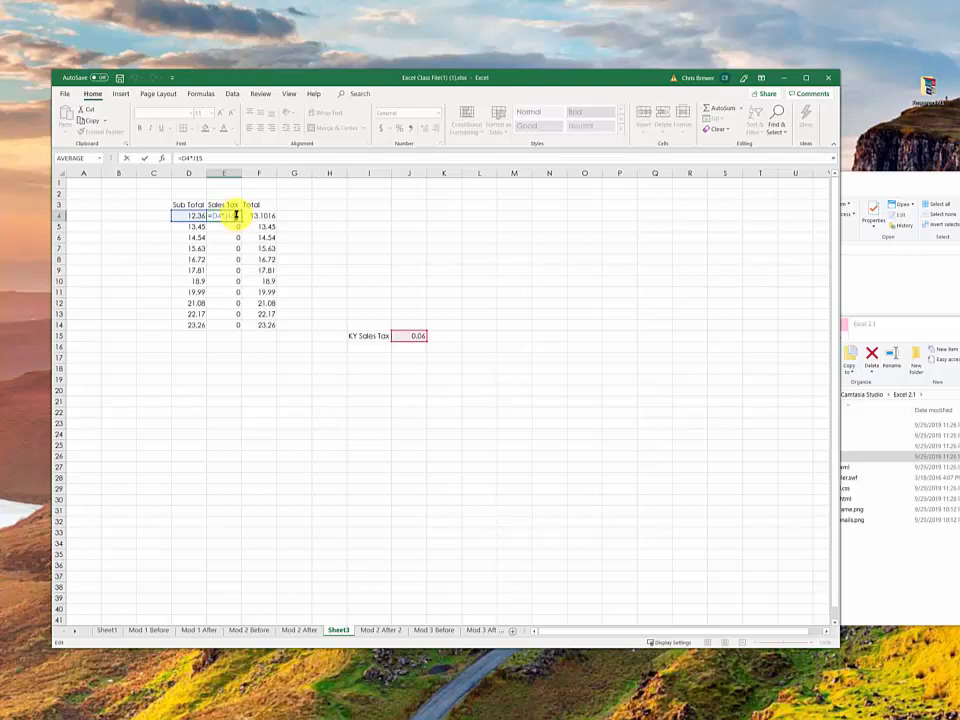
pyautogui.moveTo(237, 215); pyautogui.dragTo(202, 216)
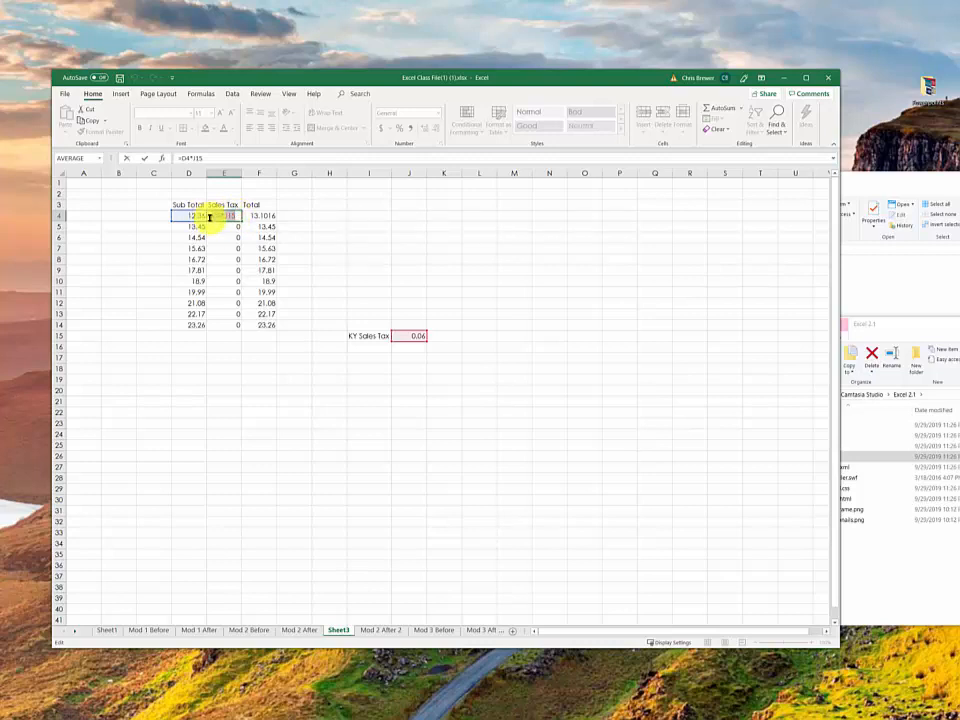
pyautogui.press('Delete')
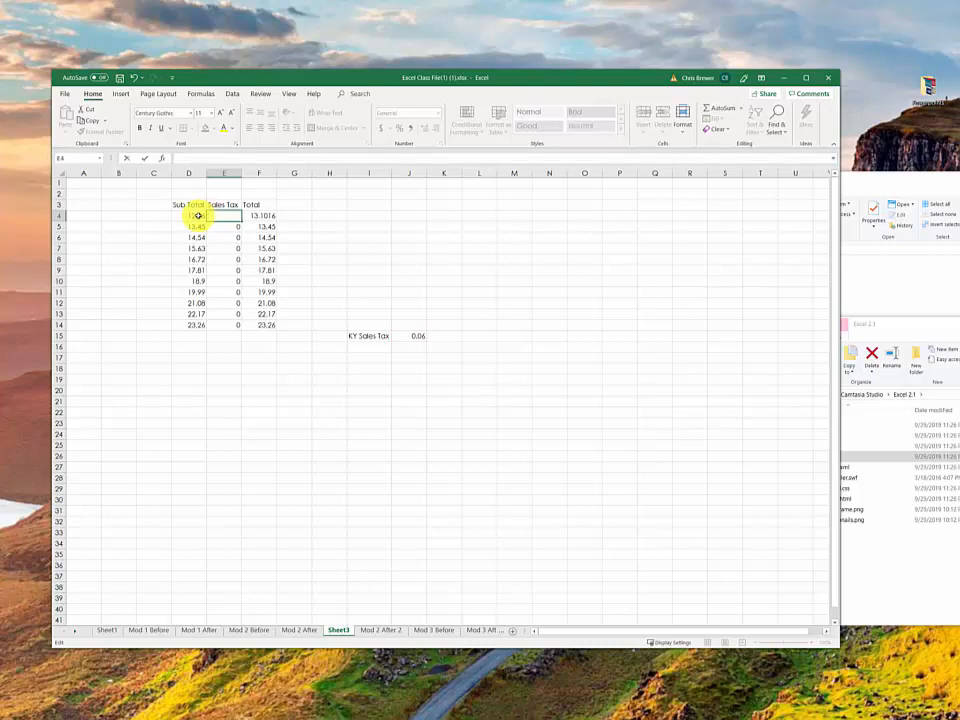
pyautogui.write('=')
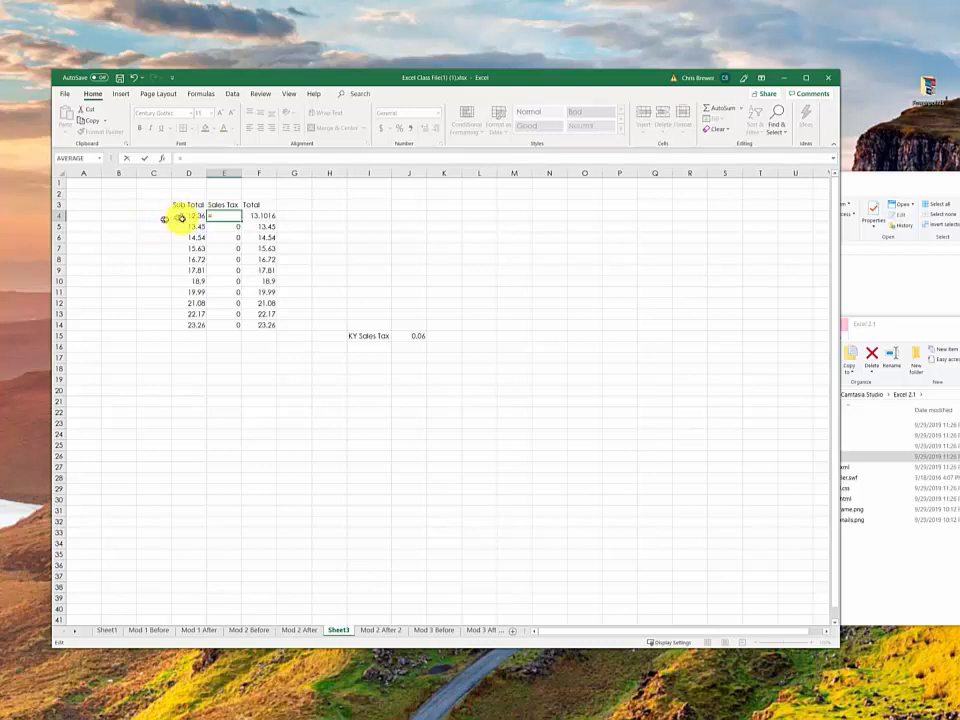
pyautogui.click(189, 215)
pyautogui.write('*')
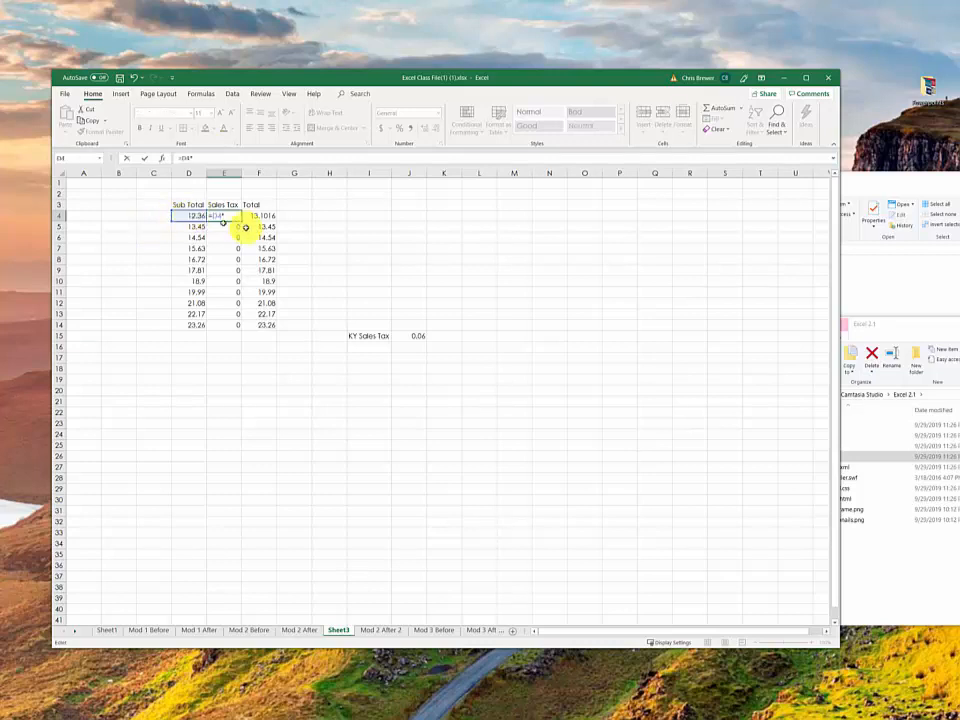
pyautogui.click(418, 336)
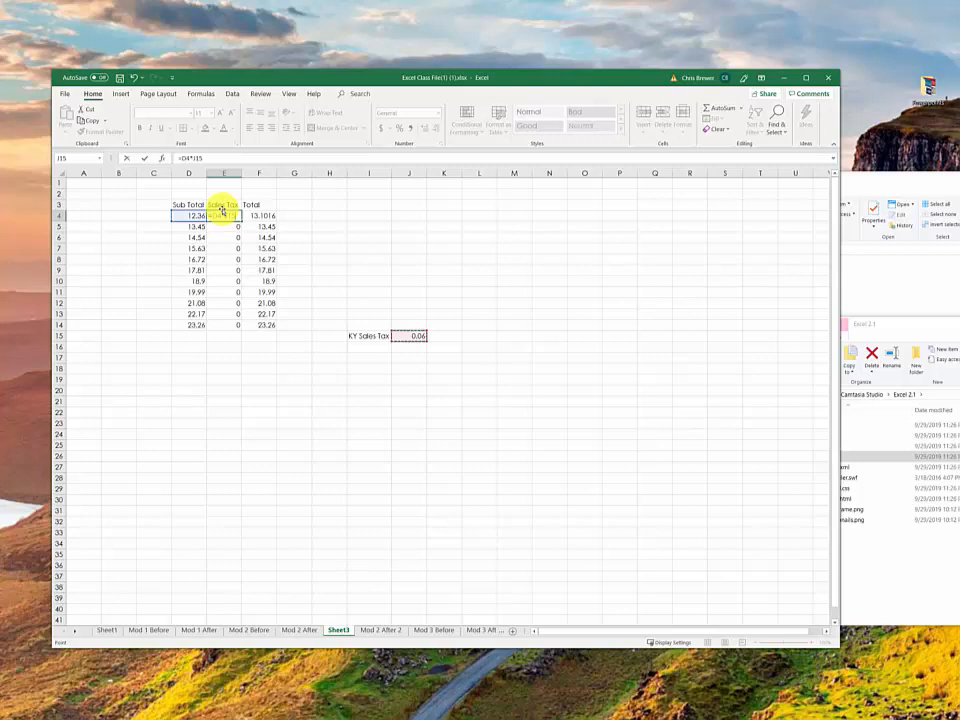
pyautogui.press('F4')
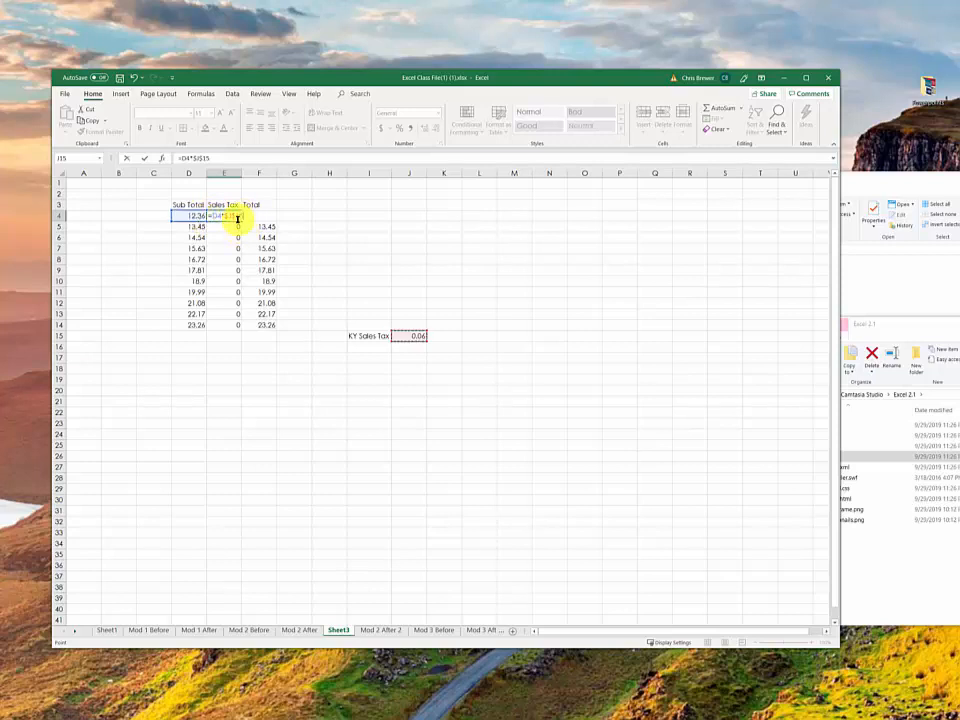
pyautogui.press('Return')
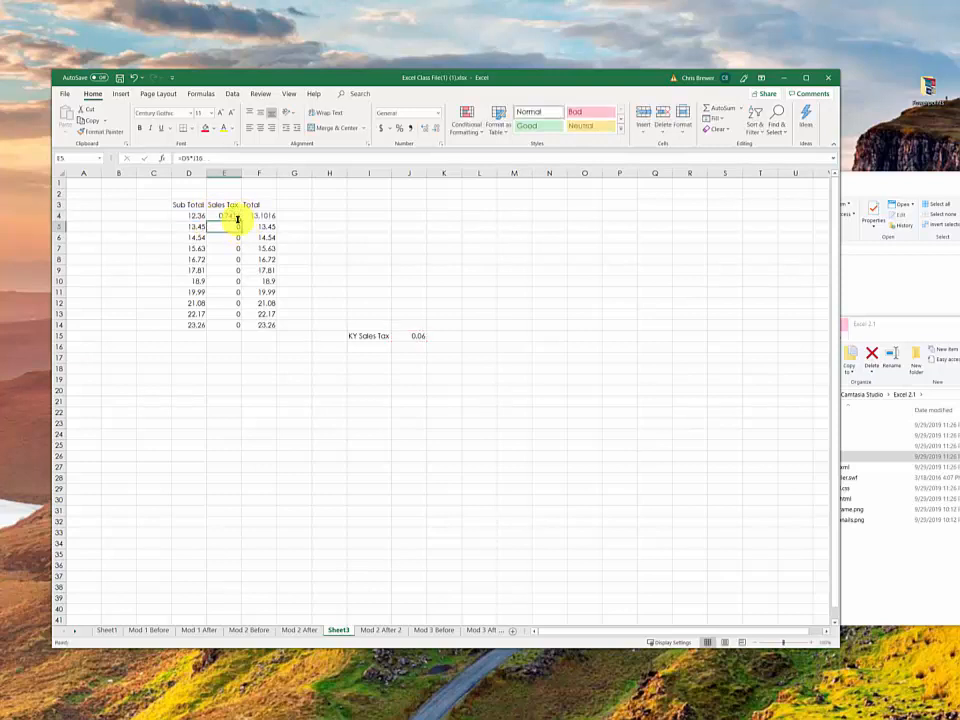
# Step: Fill the E4 Sales Tax formula down to E14 and inspect the cell references in E14
pyautogui.click(228, 215)
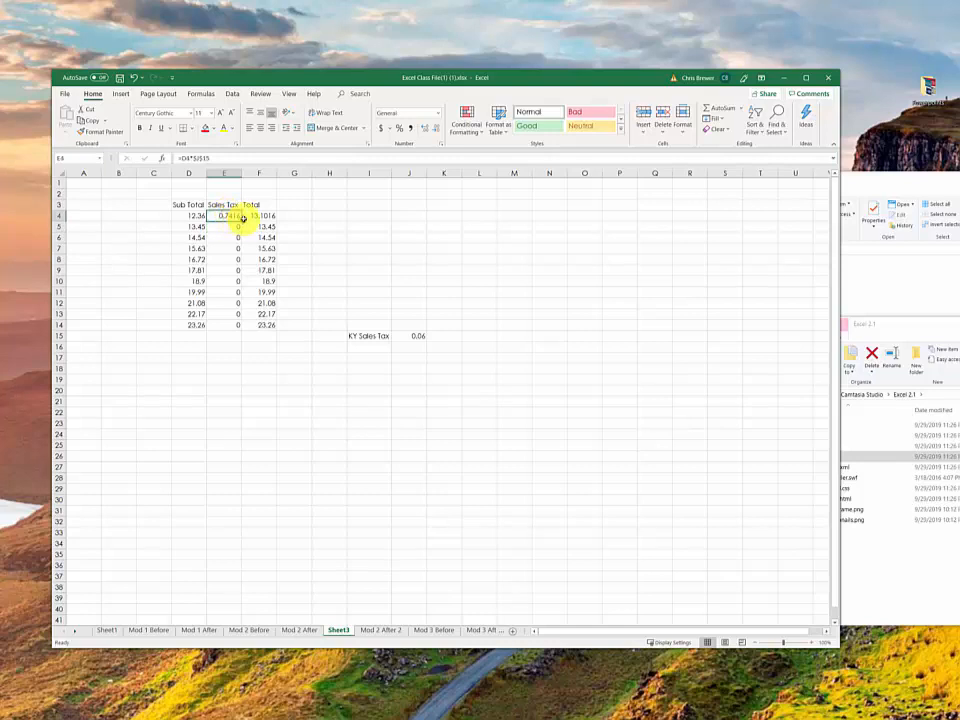
pyautogui.moveTo(241, 220); pyautogui.dragTo(236, 332)
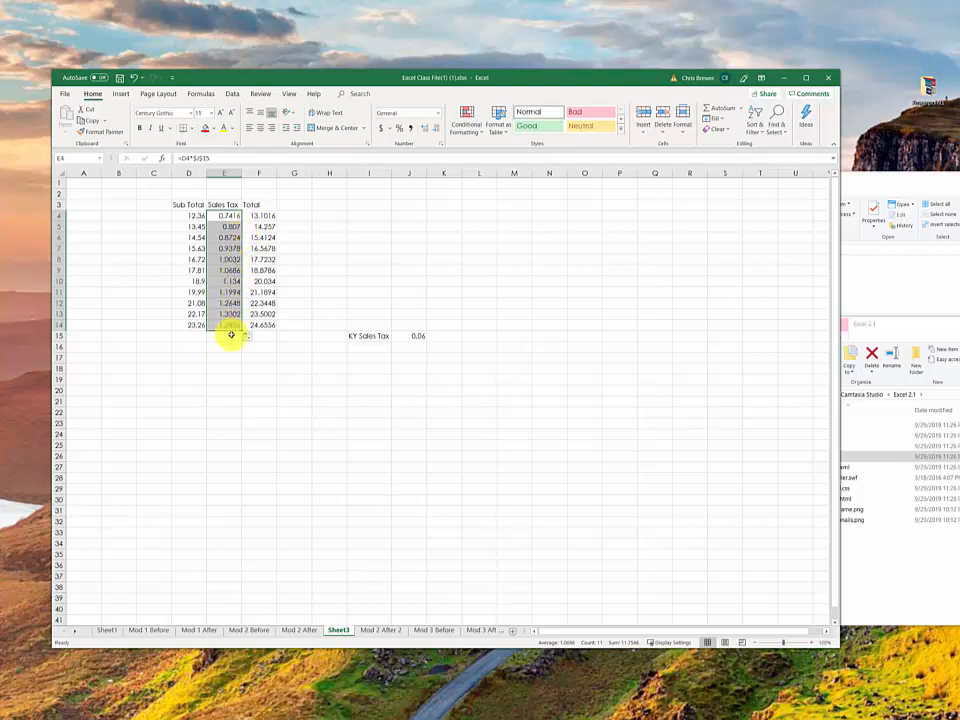
pyautogui.doubleClick(227, 326)
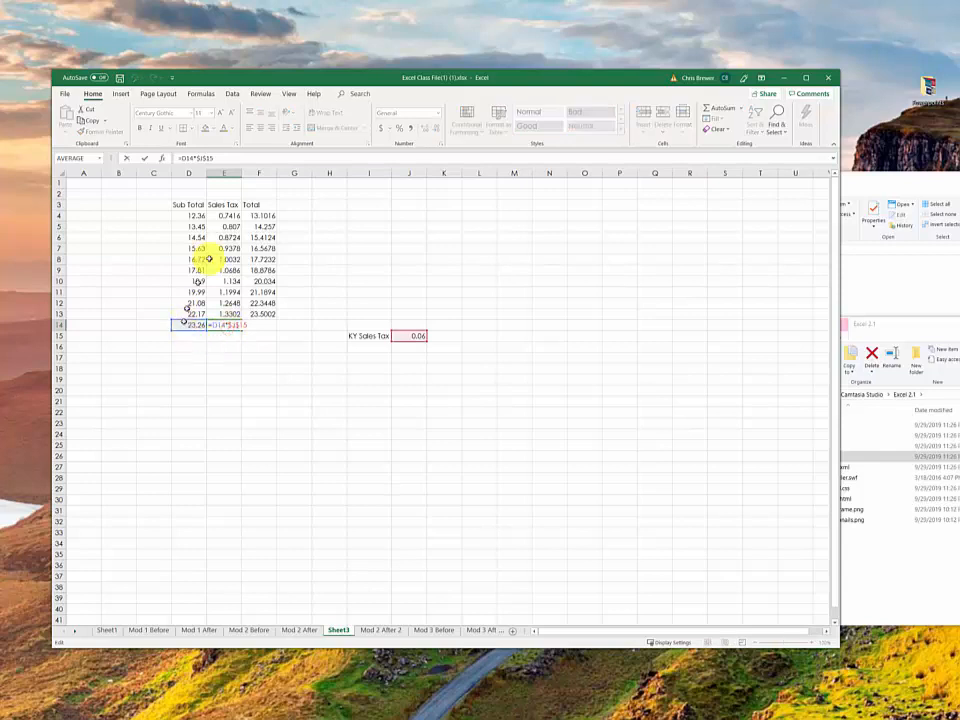
pyautogui.moveTo(178, 160); pyautogui.dragTo(187, 159)
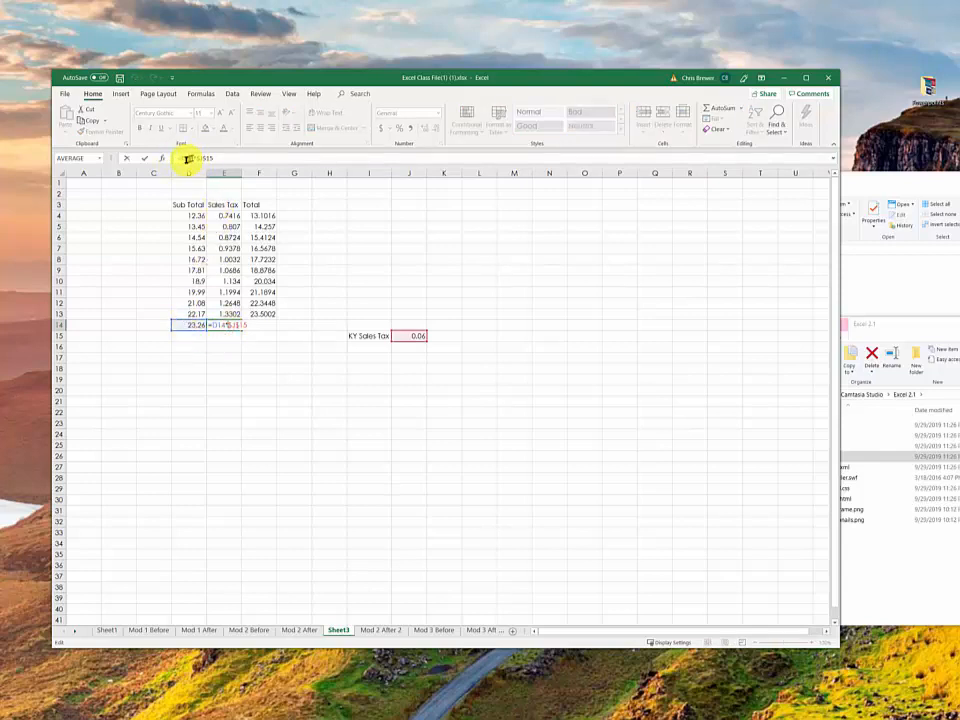
pyautogui.click(191, 162)
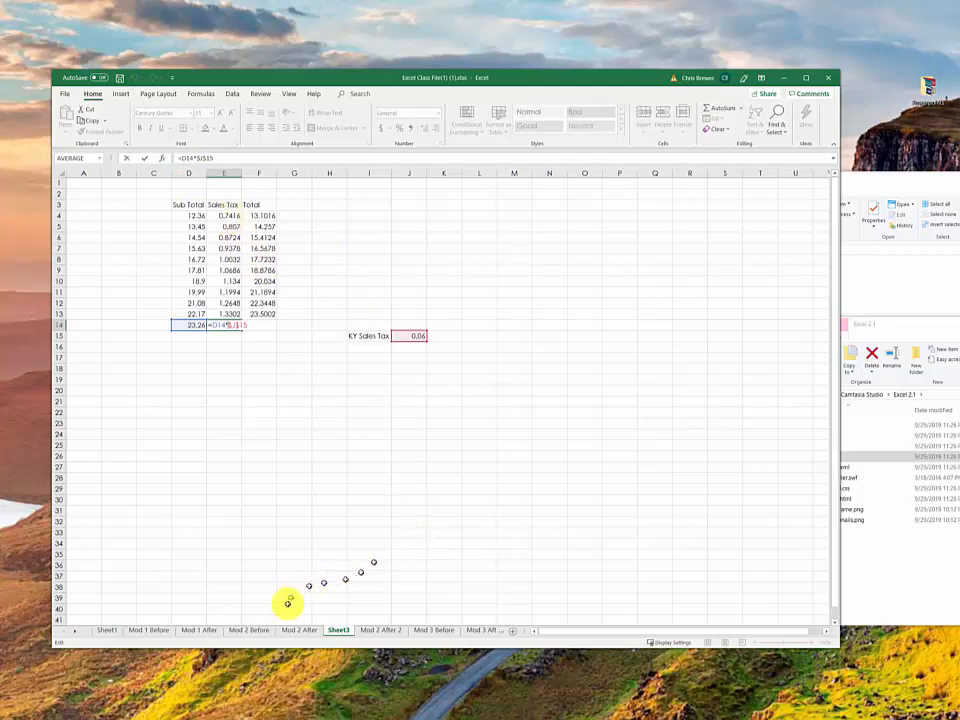
pyautogui.click(301, 629)
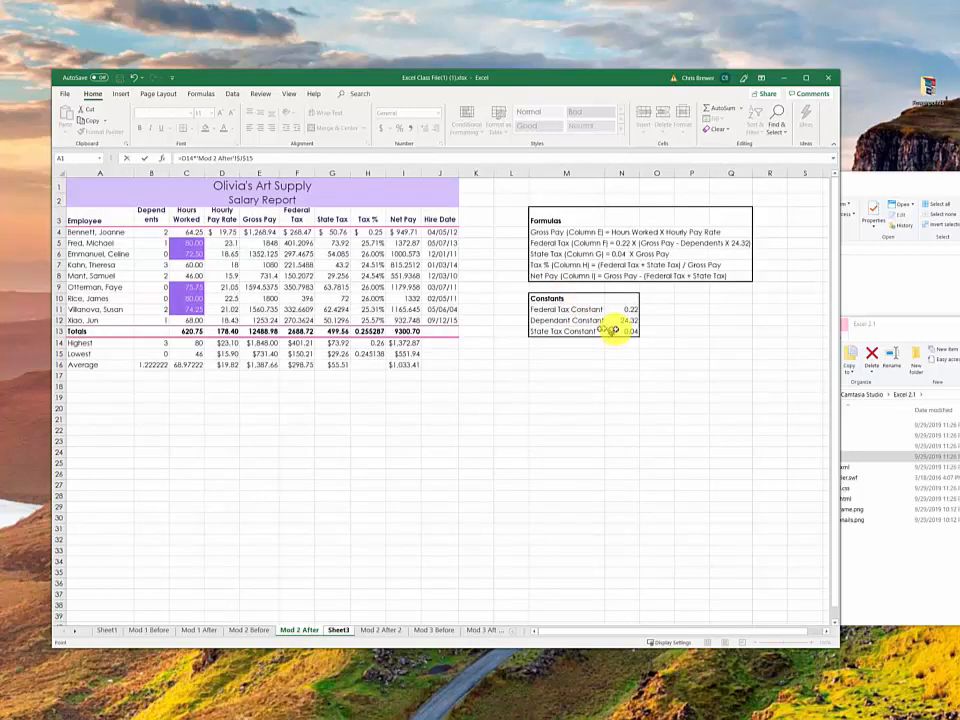
pyautogui.moveTo(631, 332); pyautogui.dragTo(631, 339)
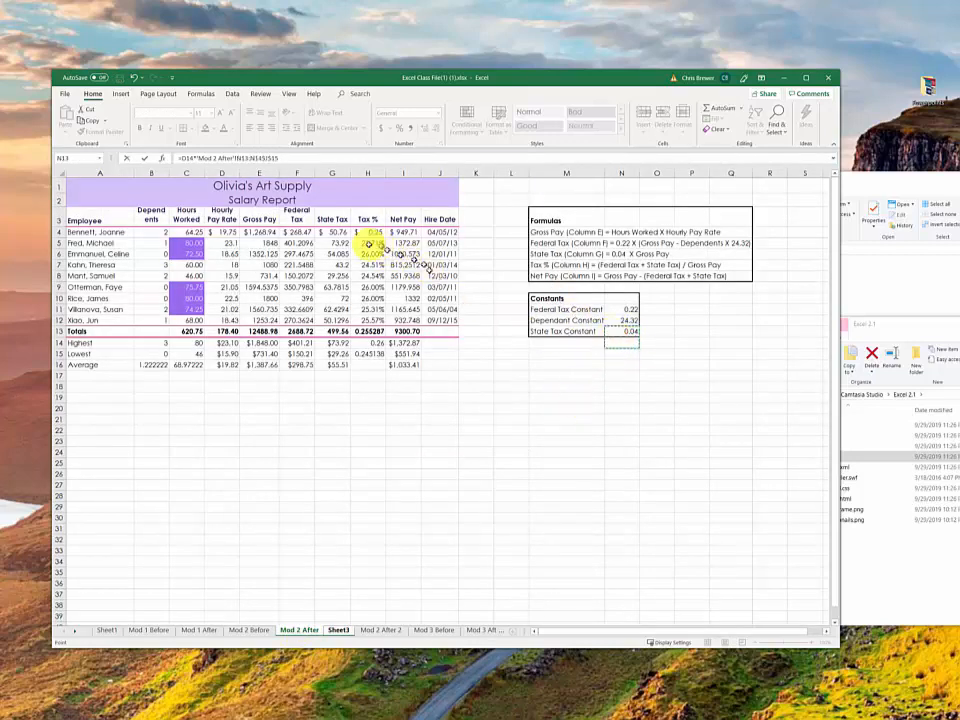
pyautogui.click(342, 233)
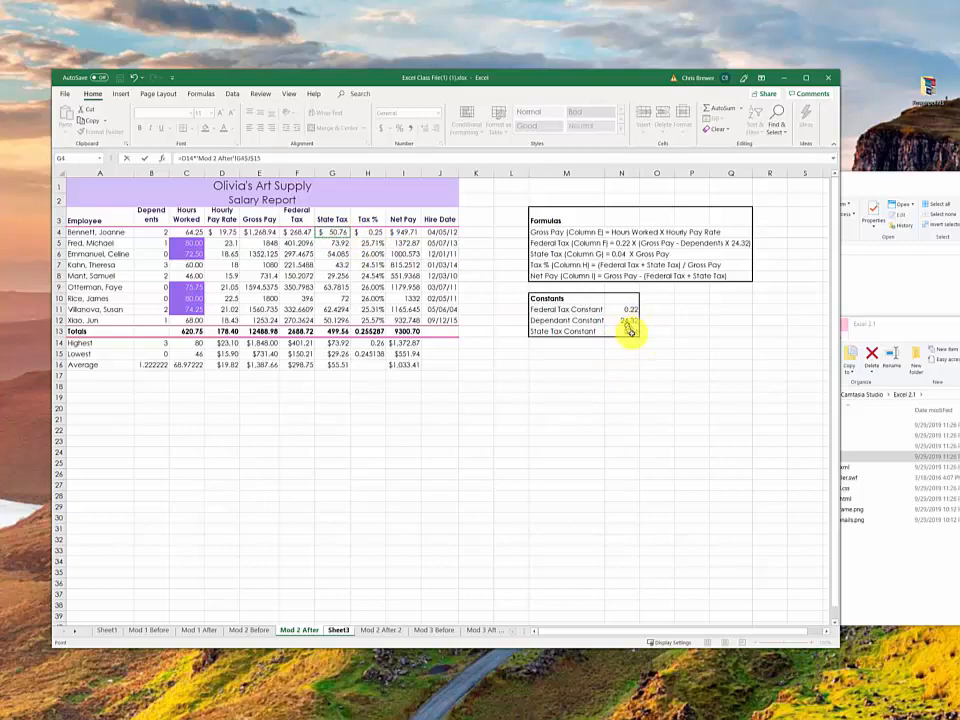
pyautogui.click(623, 330)
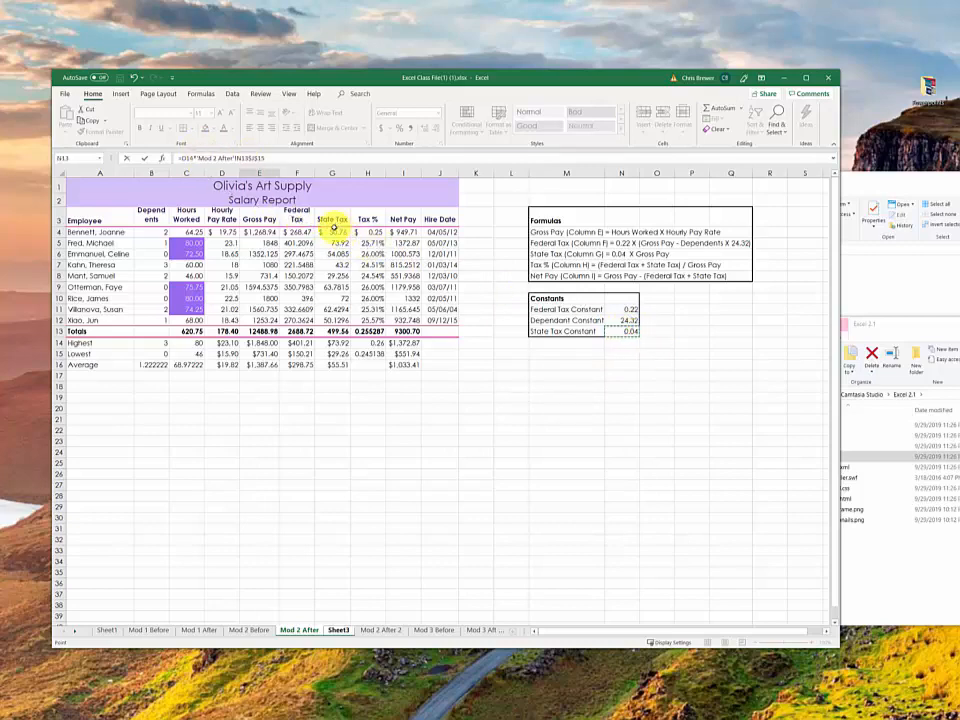
pyautogui.press('Escape')
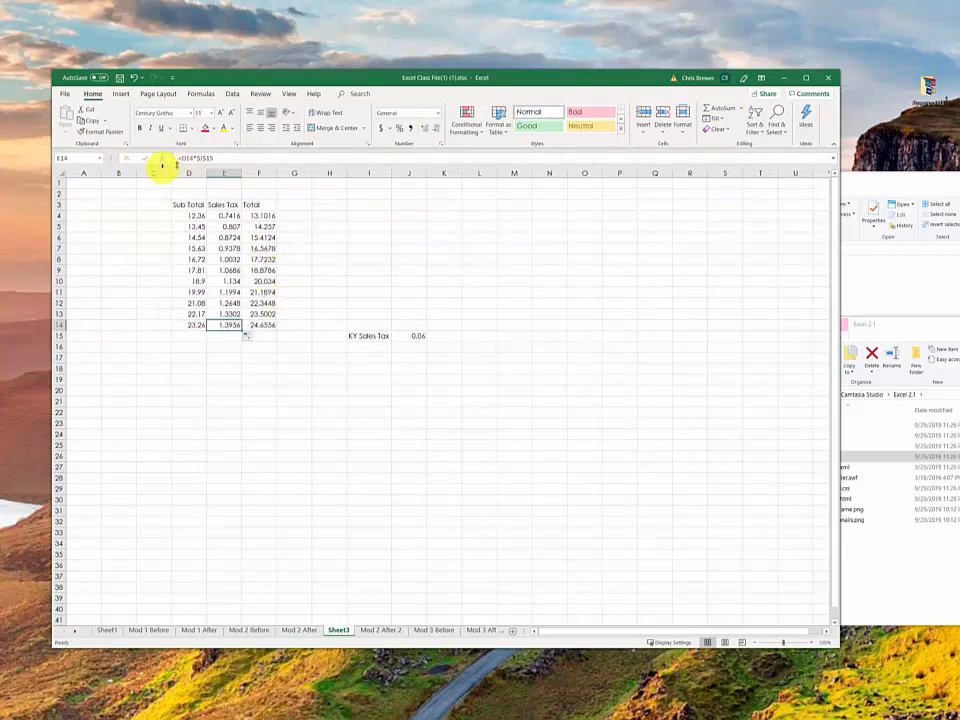
# Step: On the Mod 2 After sheet, examine the State Tax Constant in N13 and the State Tax formula in G4
pyautogui.click(311, 629)
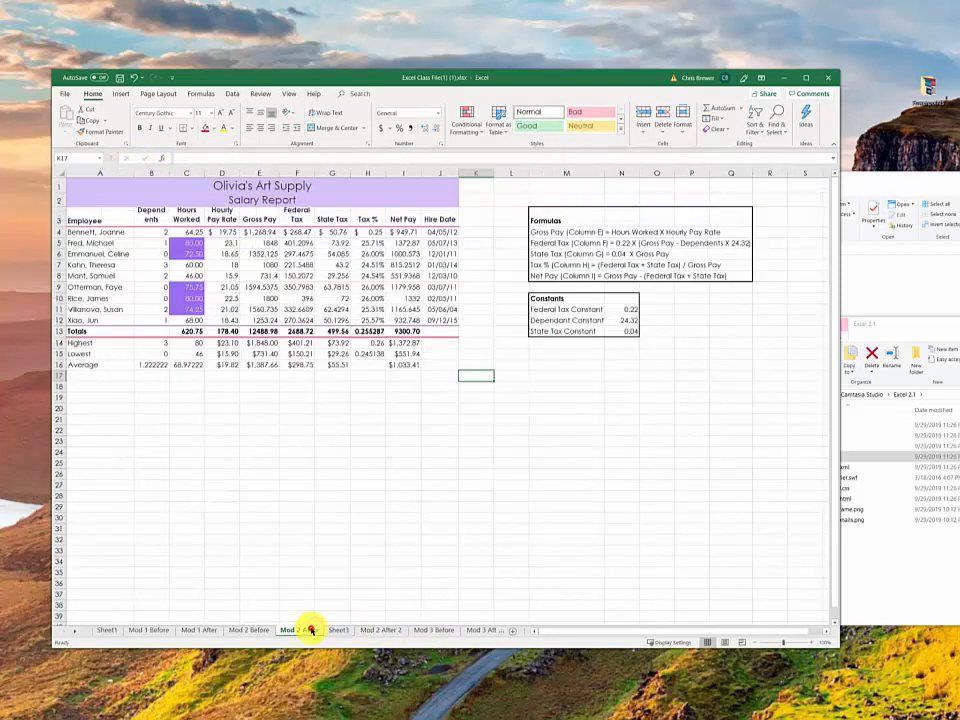
pyautogui.click(621, 331)
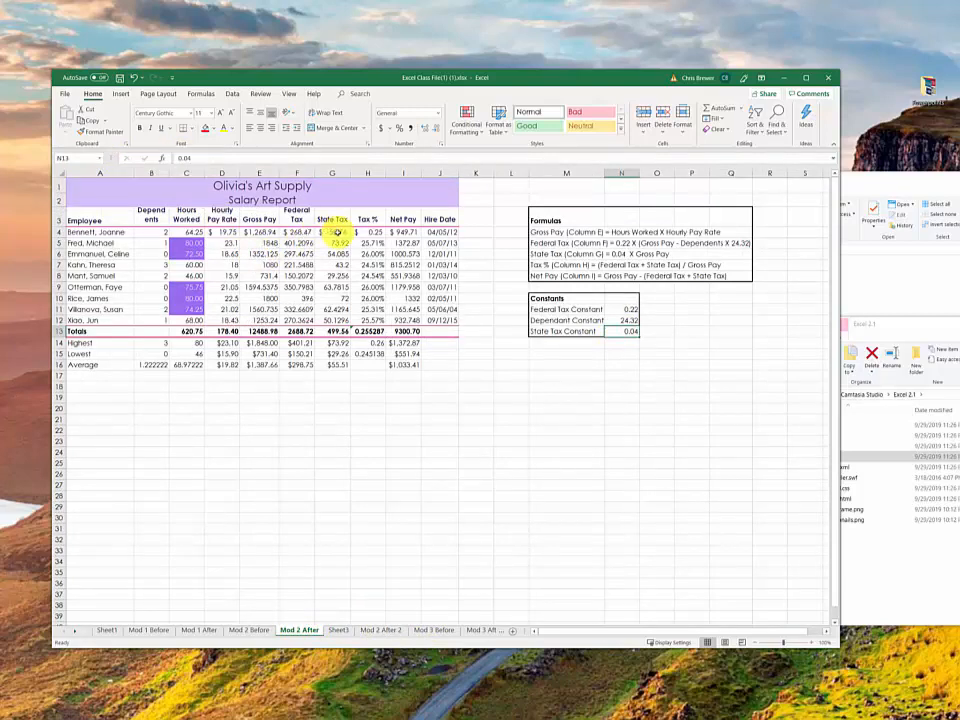
pyautogui.click(336, 231)
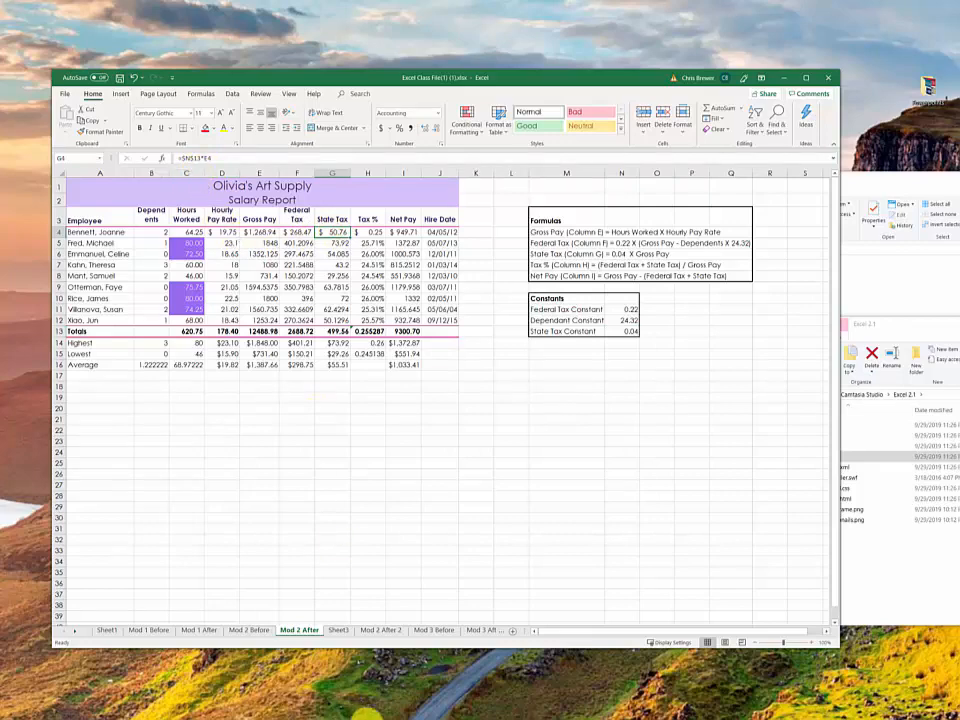
# Step: On the Mod 2 Before sheet, change the State Tax formula in G5 to =$N$14*E5 and fill it down to G13
pyautogui.click(246, 629)
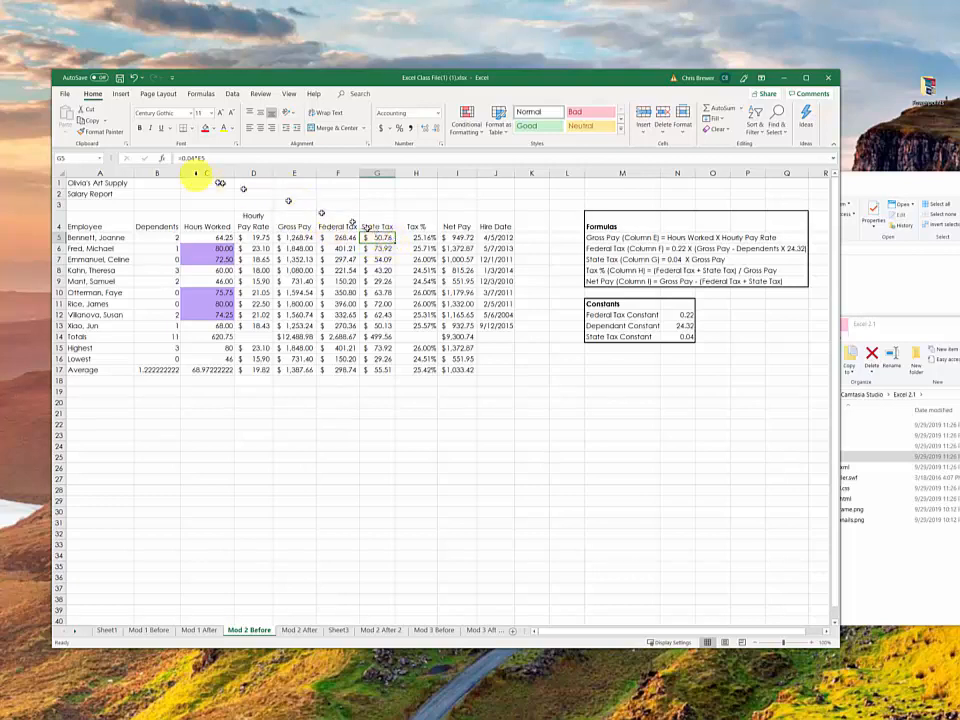
pyautogui.doubleClick(378, 237)
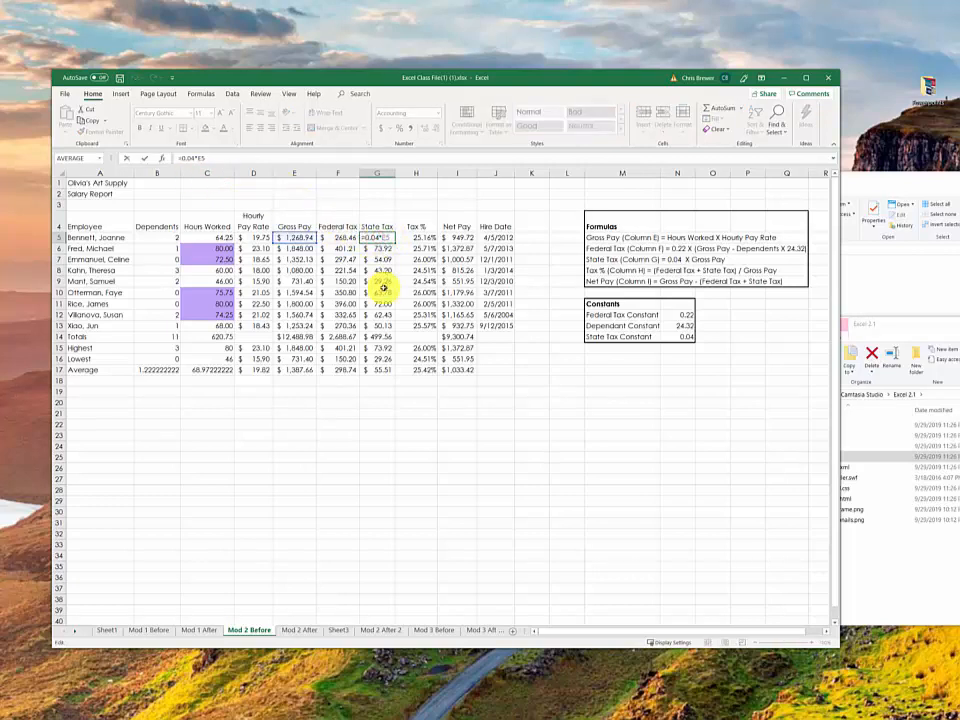
pyautogui.press('BackSpace')
pyautogui.press('BackSpace')
pyautogui.press('BackSpace')
pyautogui.press('BackSpace')
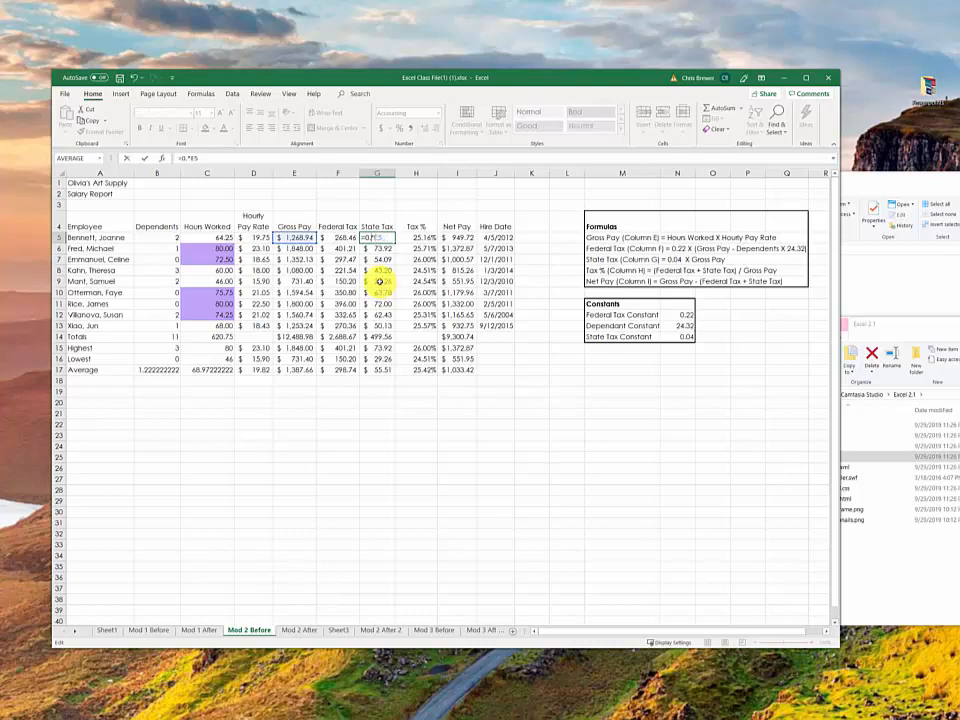
pyautogui.click(685, 337)
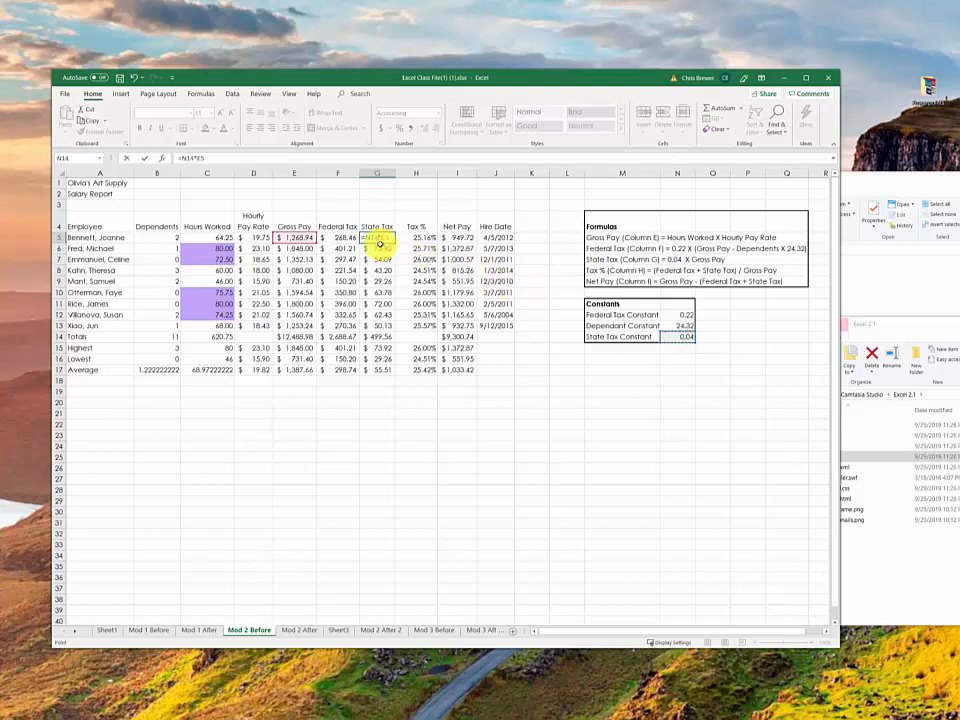
pyautogui.press('F4')
pyautogui.hotkey('ctrl', 'Return')
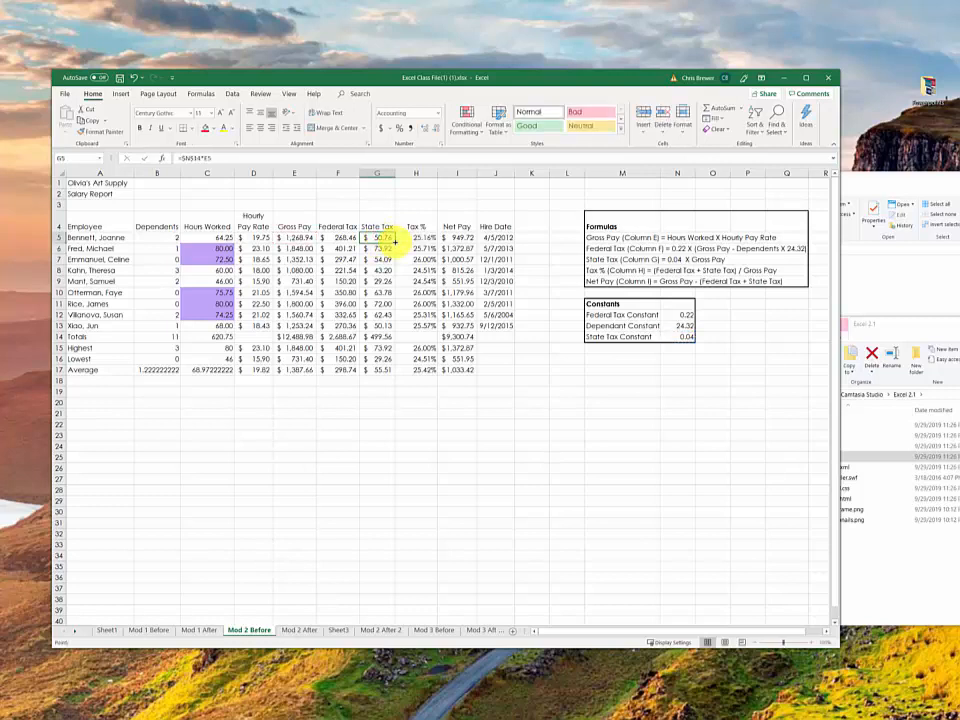
pyautogui.moveTo(395, 243); pyautogui.dragTo(403, 336)
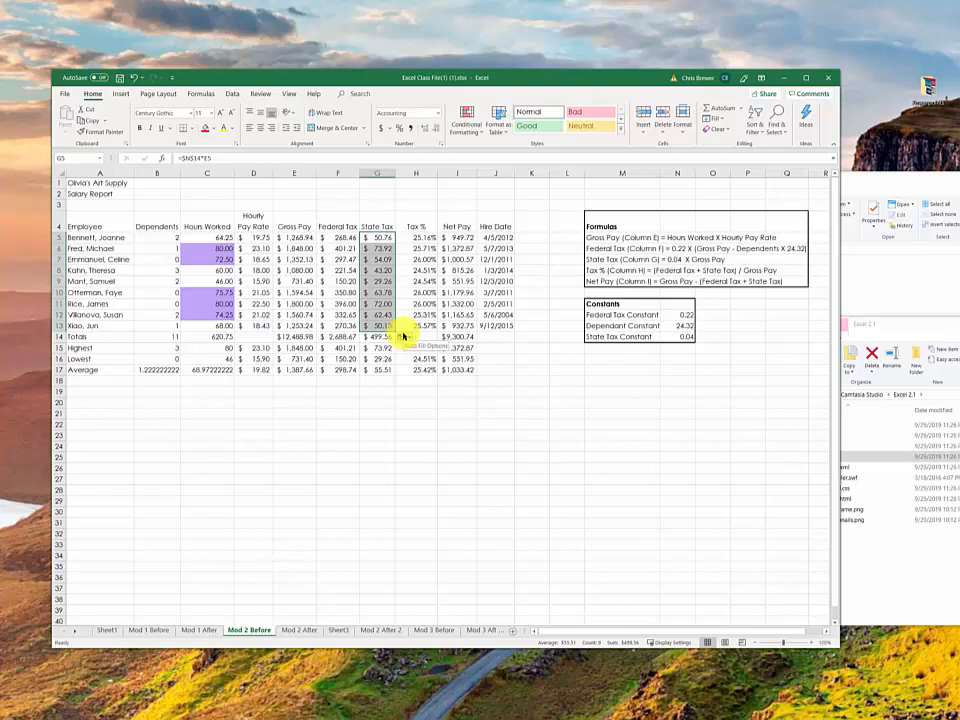
# Step: Set the State Tax Constant in N14 to .045
pyautogui.click(679, 337)
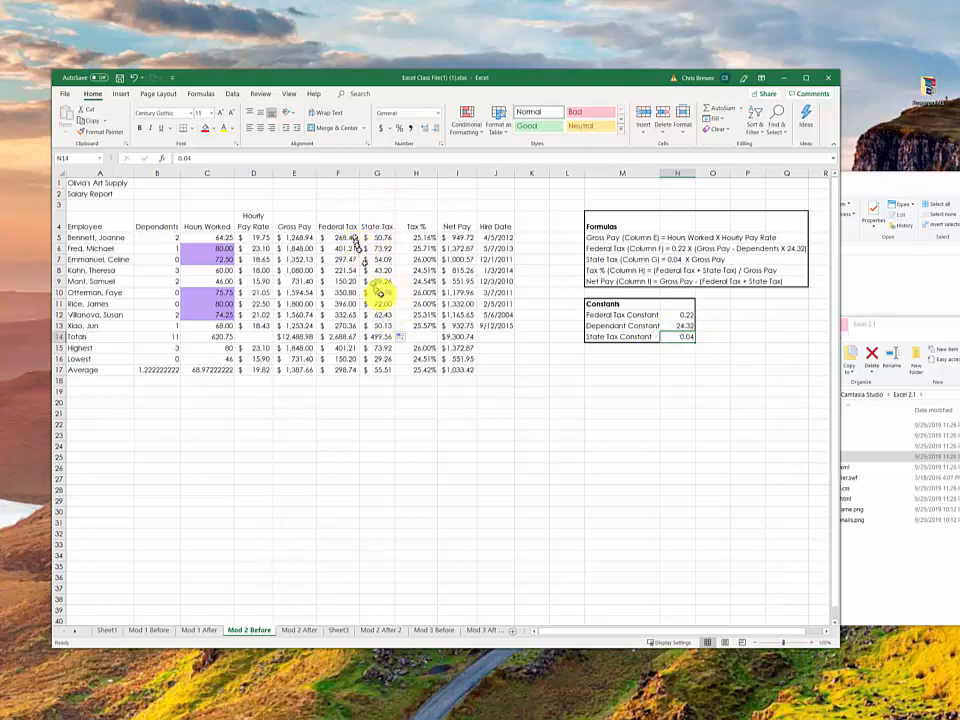
pyautogui.doubleClick(678, 338)
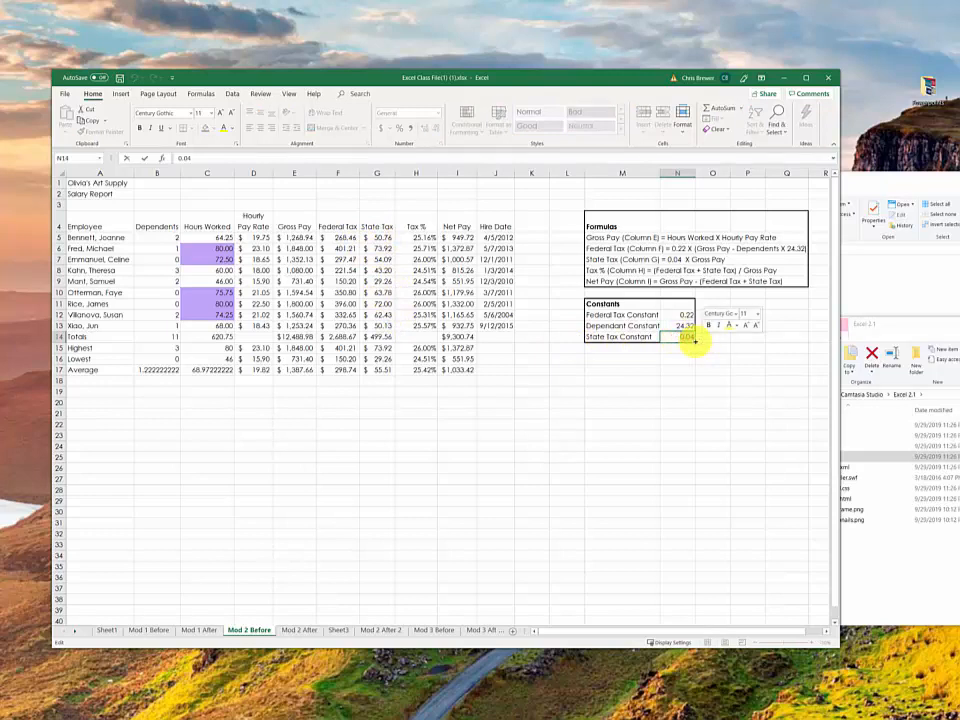
pyautogui.press('BackSpace')
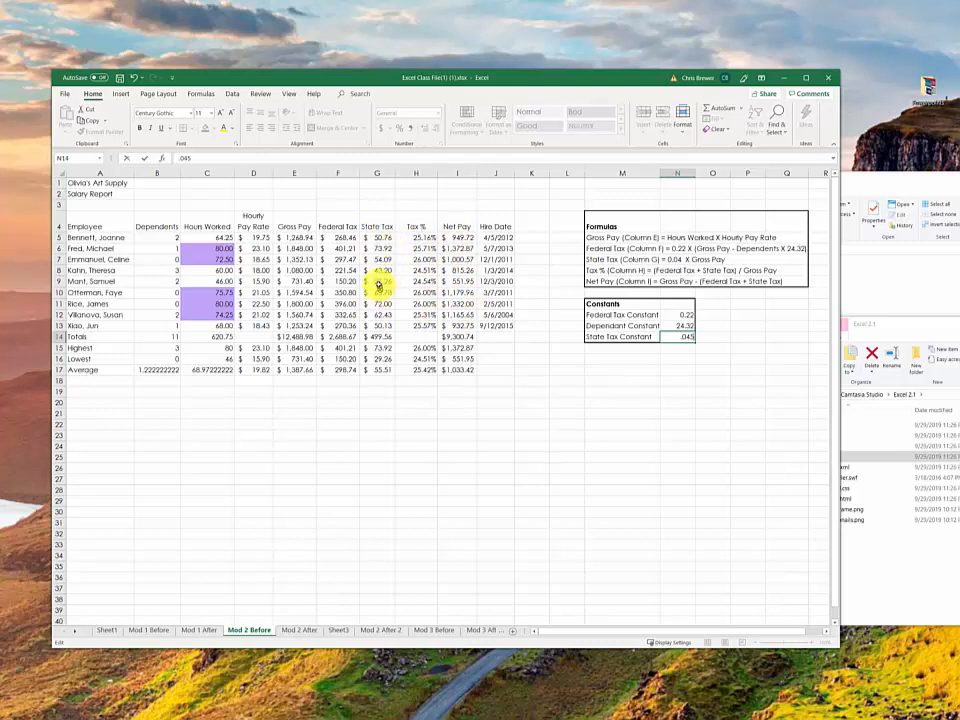
pyautogui.press('Return')
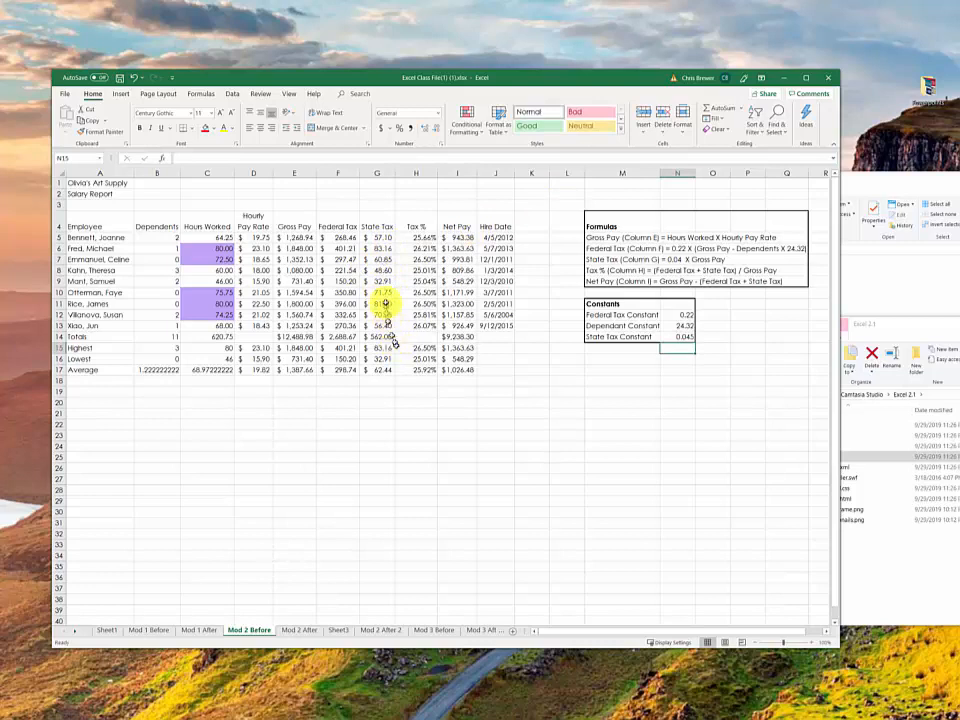
pyautogui.click(686, 337)
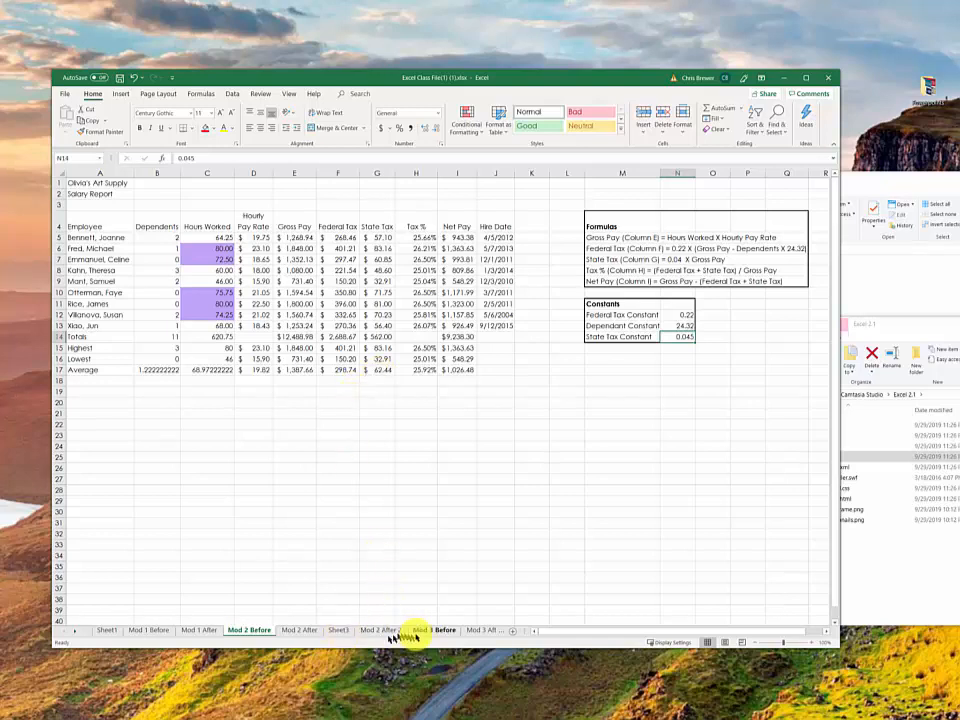
# Step: On the Mod 3 Before sheet, examine the Gross Margin row and the Commission and Site Rental assumptions
pyautogui.click(433, 631)
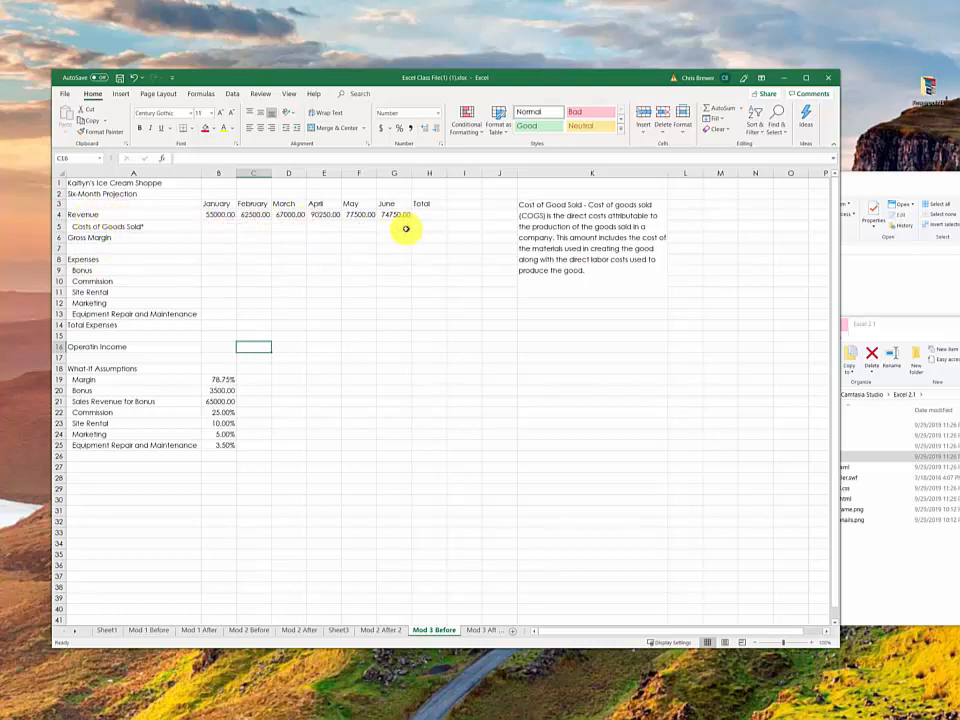
pyautogui.click(214, 234)
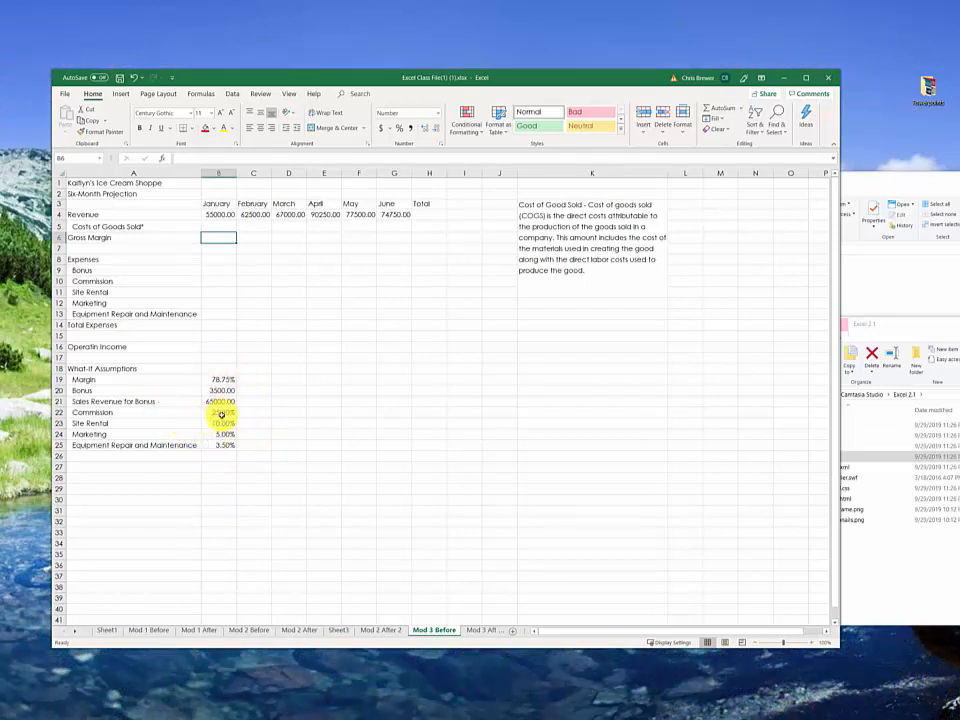
pyautogui.click(221, 413)
pyautogui.click(206, 238)
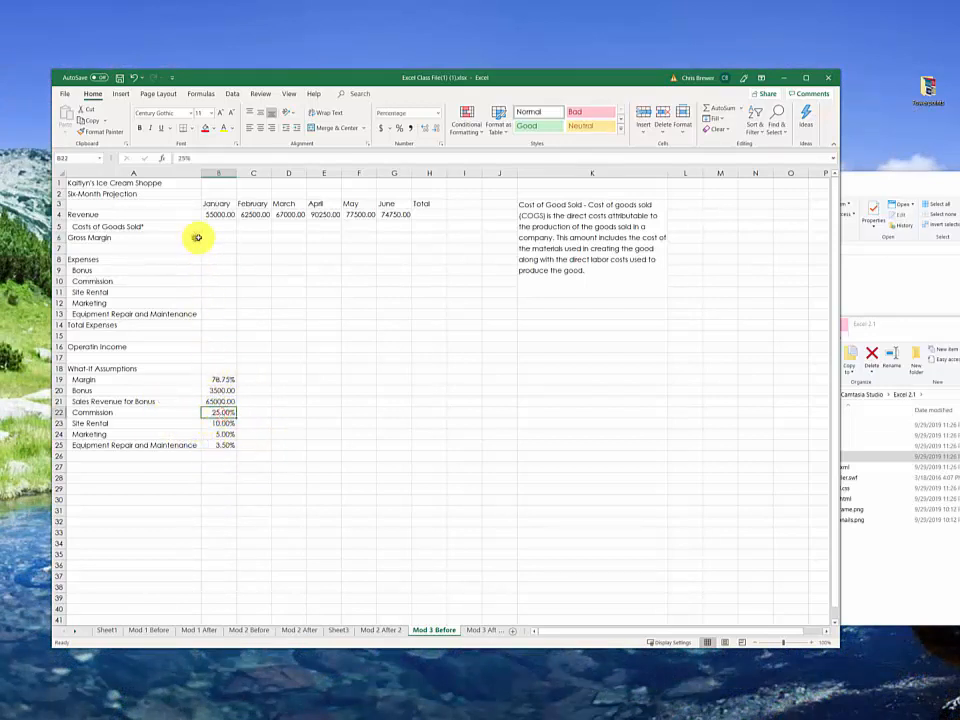
pyautogui.click(220, 424)
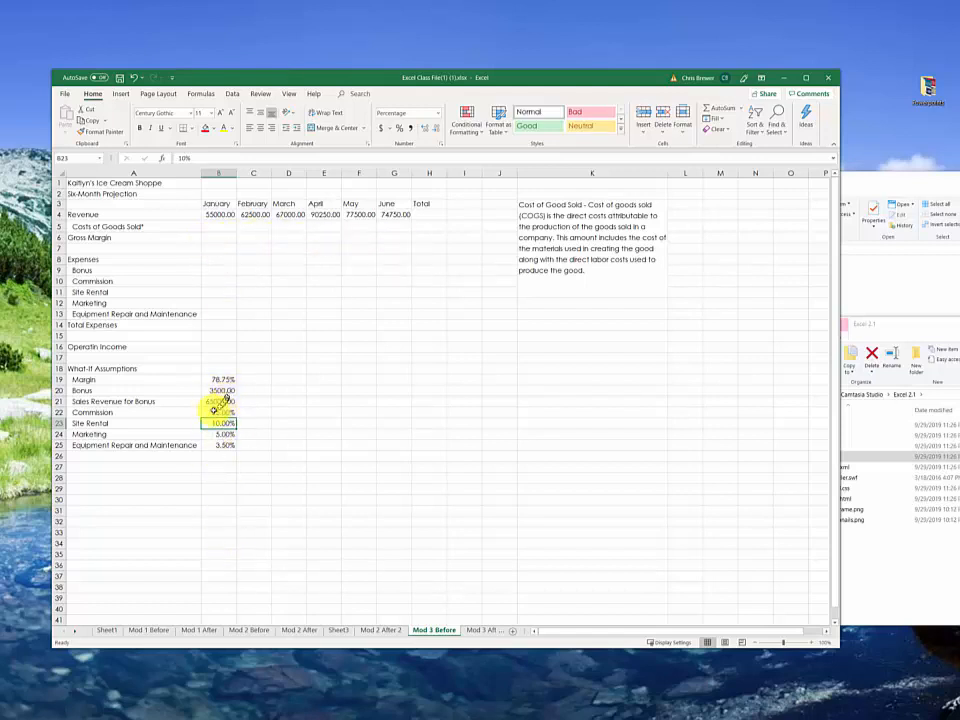
# Step: Calculate January's Costs of Goods Sold in B5 with the formula =B4*(1-B19)
pyautogui.click(221, 224)
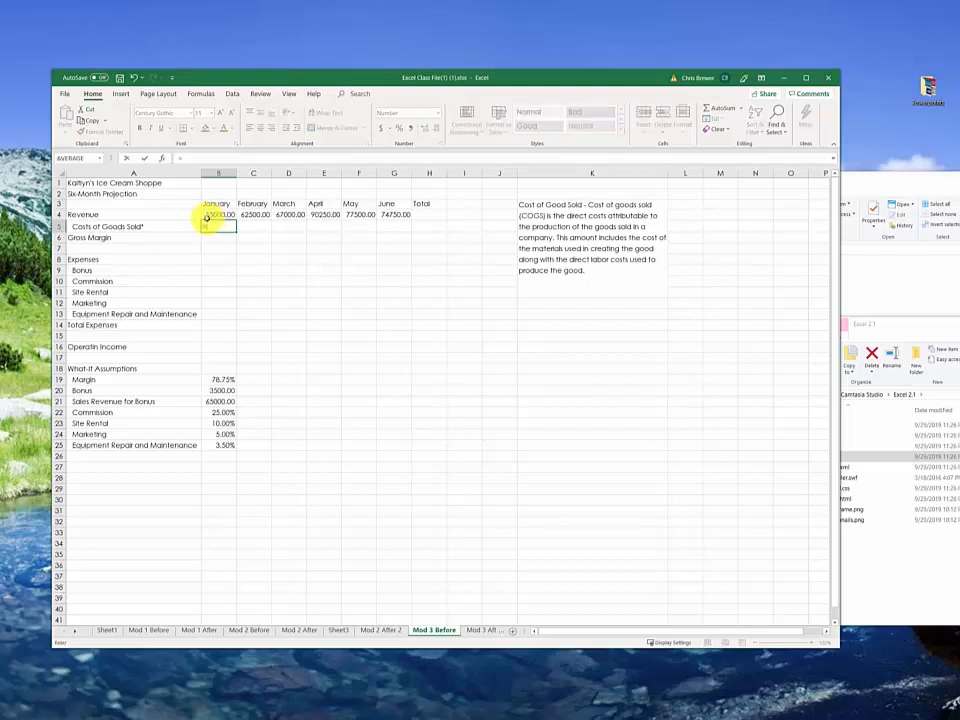
pyautogui.write('=')
pyautogui.click(214, 213)
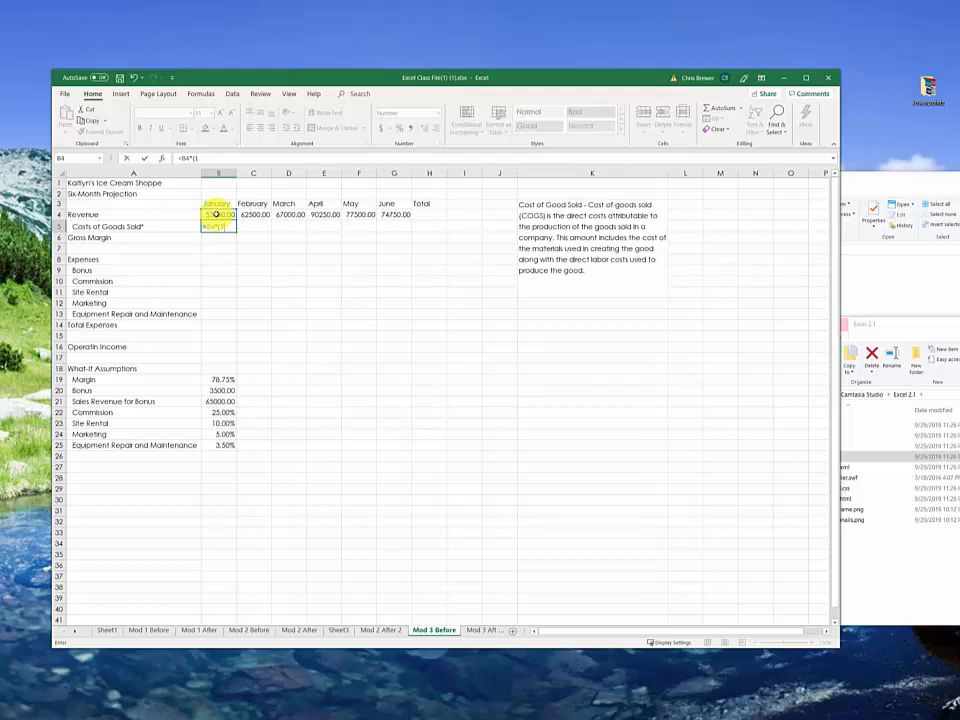
pyautogui.click(219, 380)
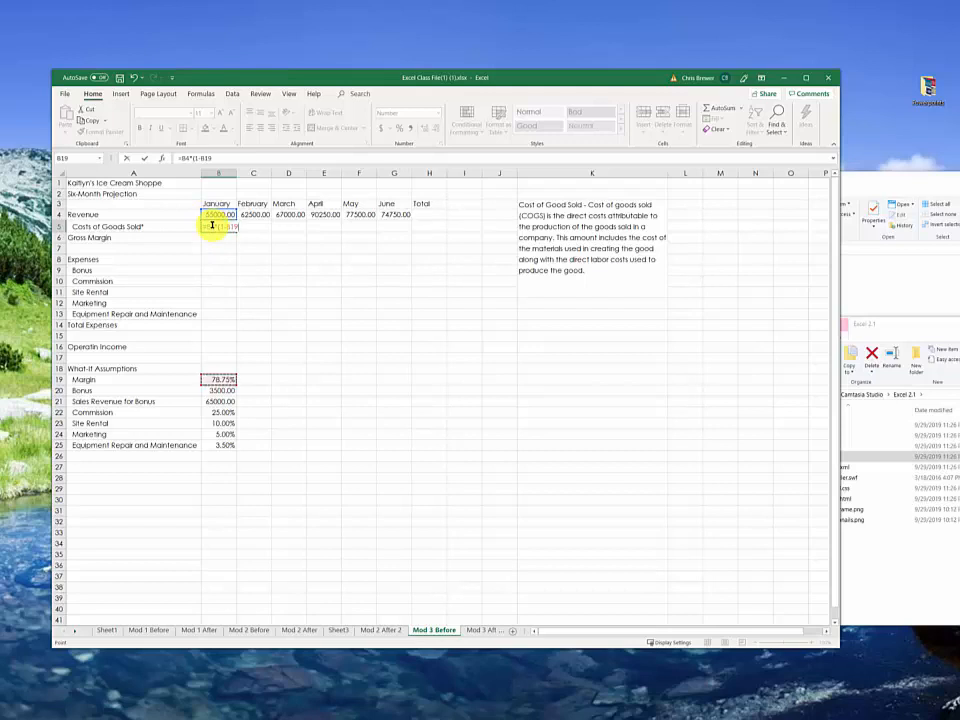
pyautogui.press('Return')
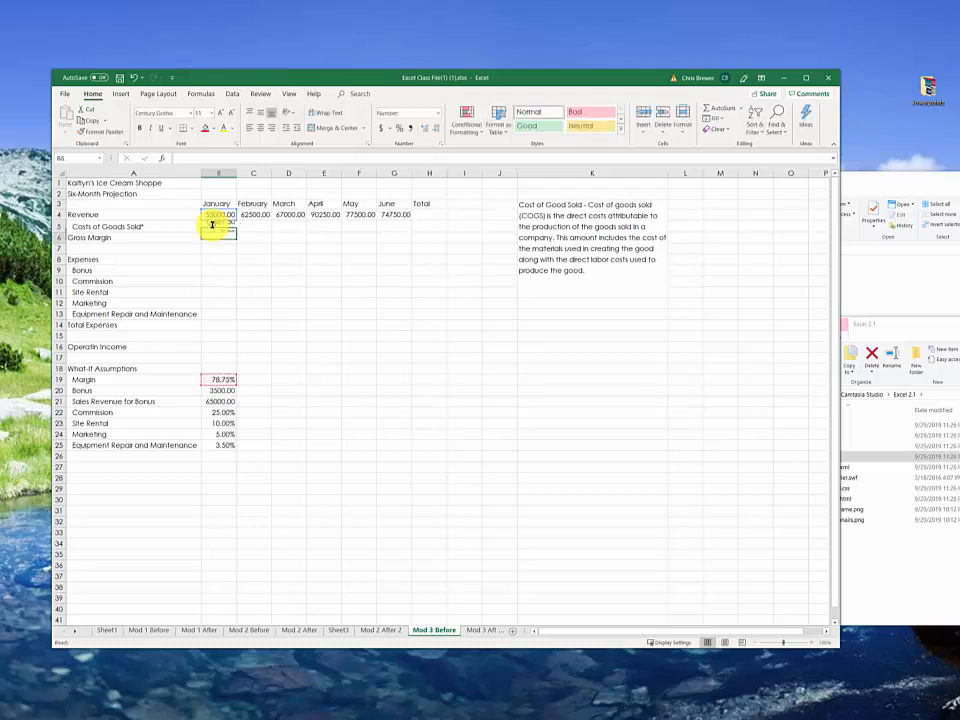
# Step: Fill the Costs of Goods Sold formula from B5 across to G5 and inspect the cell references in C5
pyautogui.click(219, 228)
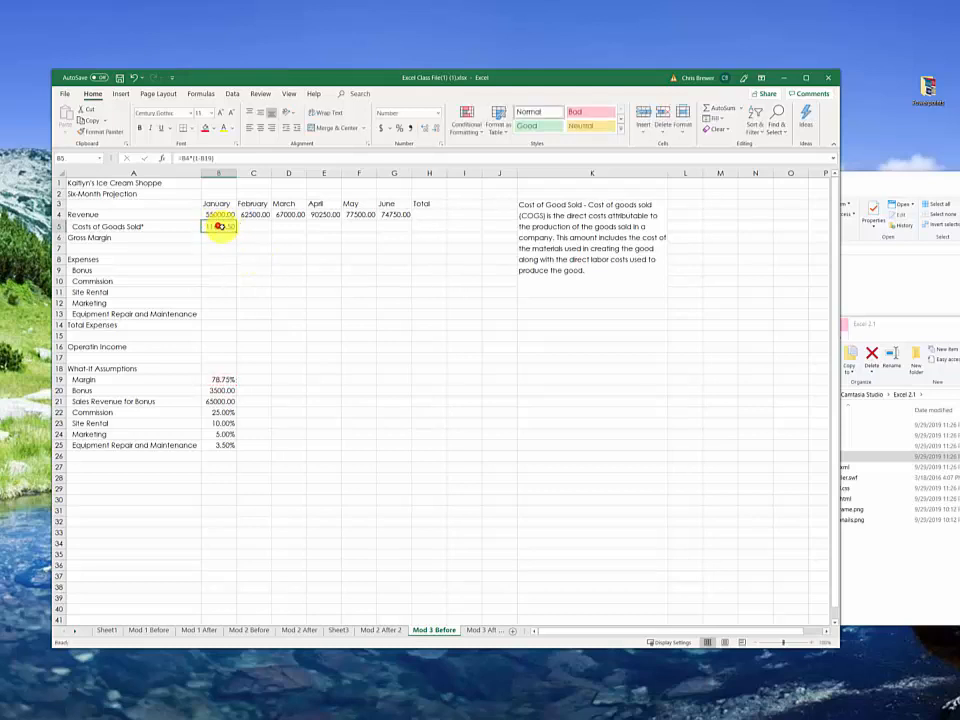
pyautogui.moveTo(234, 232); pyautogui.dragTo(394, 249)
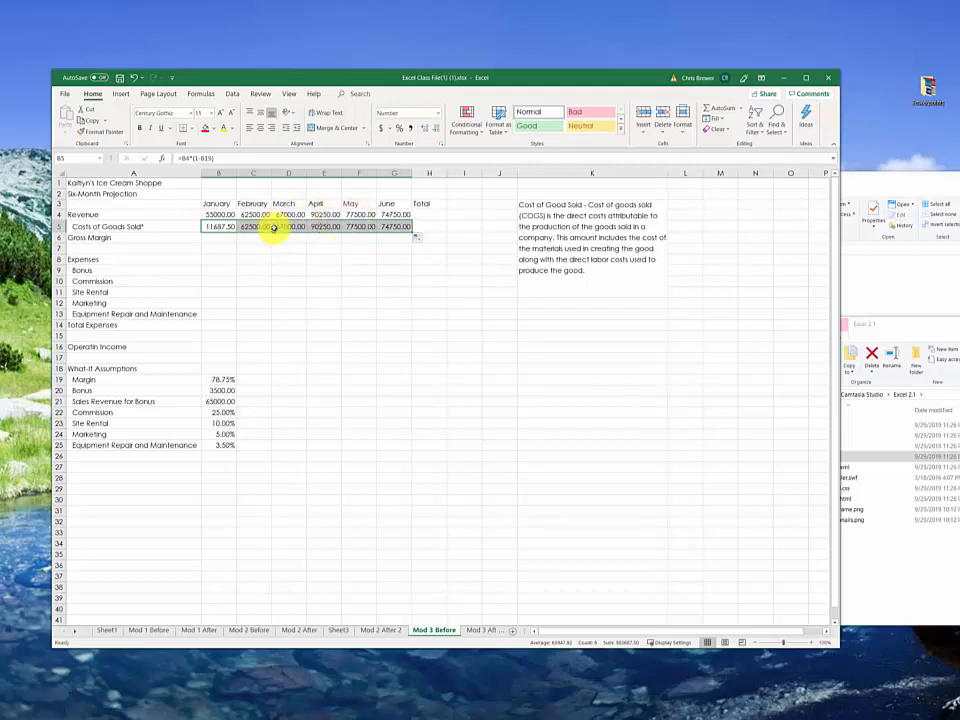
pyautogui.doubleClick(258, 227)
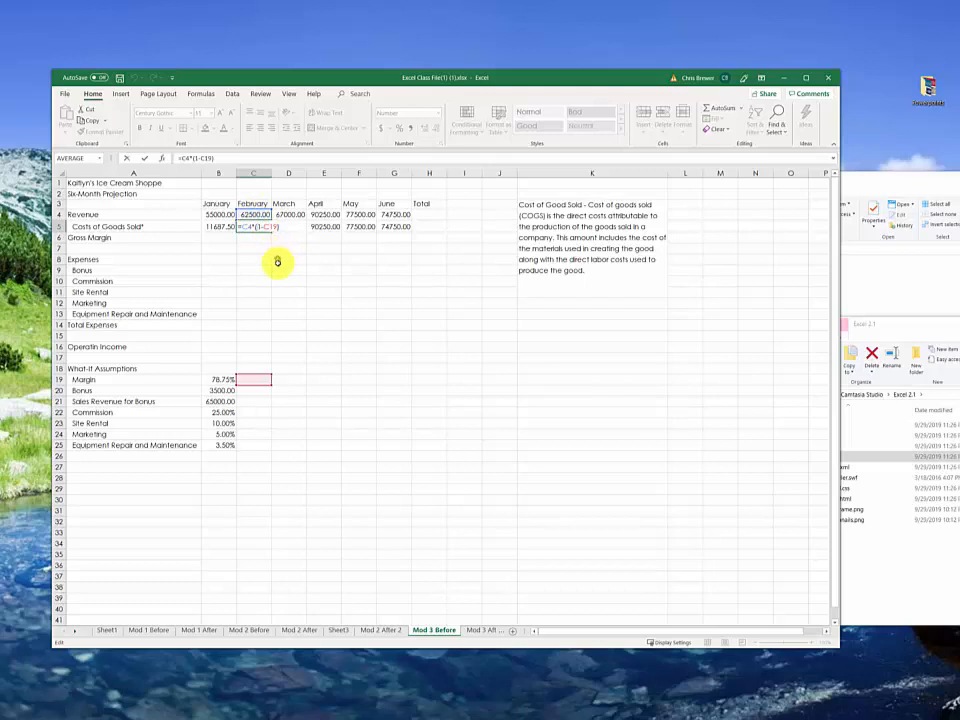
pyautogui.hotkey('ctrl', 'Return')
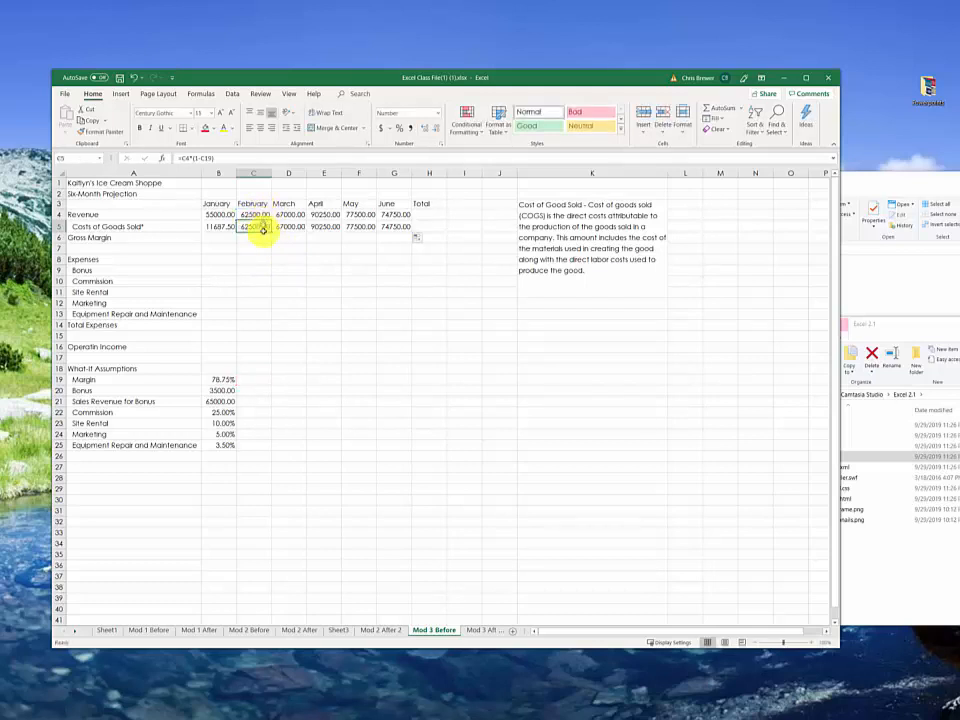
# Step: Make the Margin reference absolute in the B5 formula so it reads =B4*(1-$B$19)
pyautogui.click(208, 224)
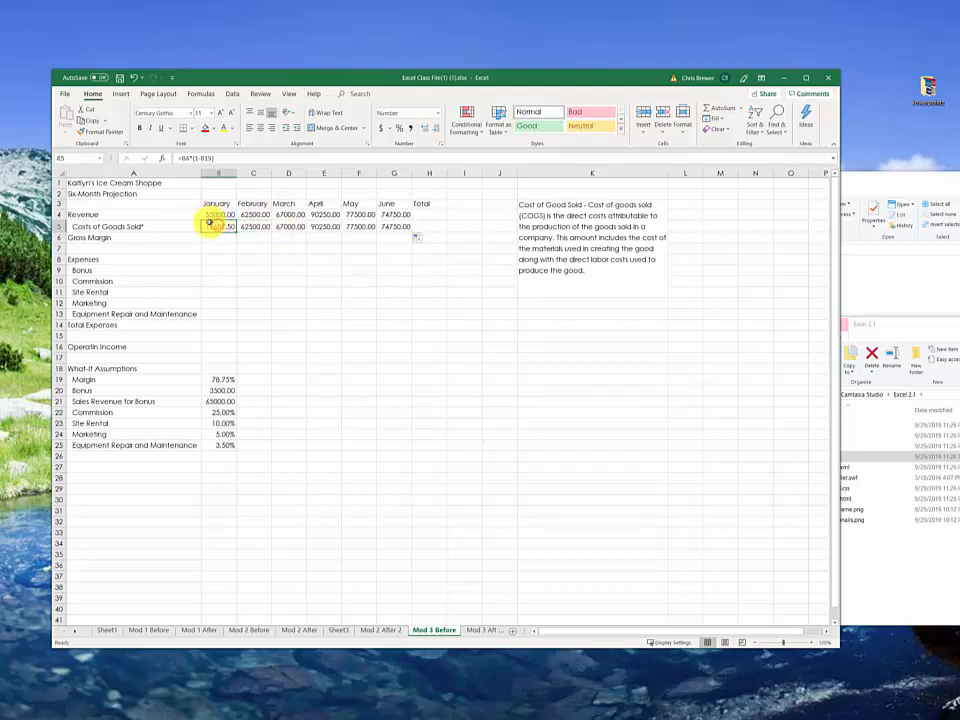
pyautogui.click(206, 158)
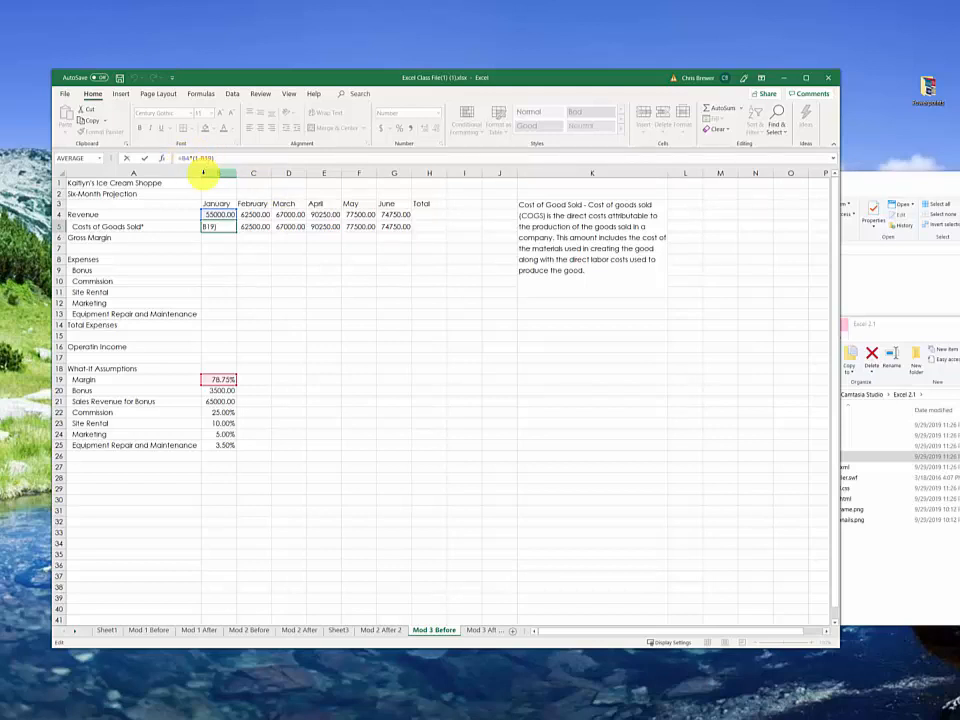
pyautogui.press('F4')
pyautogui.press('Return')
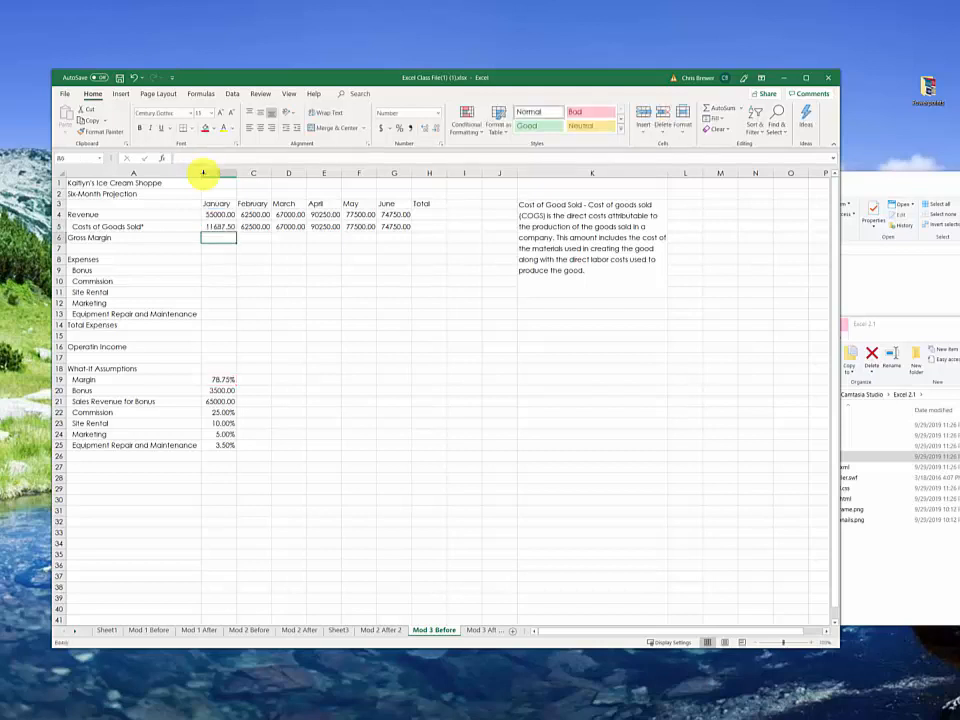
# Step: Fill the B5 Costs of Goods Sold formula across to G5 and inspect the cell references in G5
pyautogui.click(226, 227)
pyautogui.moveTo(236, 230); pyautogui.dragTo(399, 242)
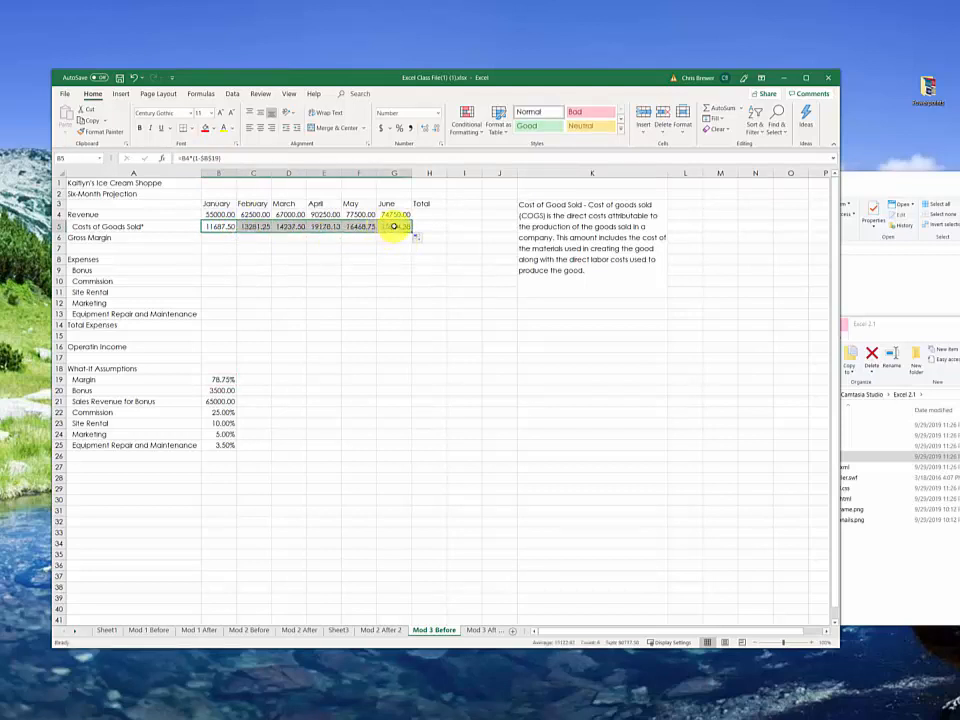
pyautogui.doubleClick(394, 227)
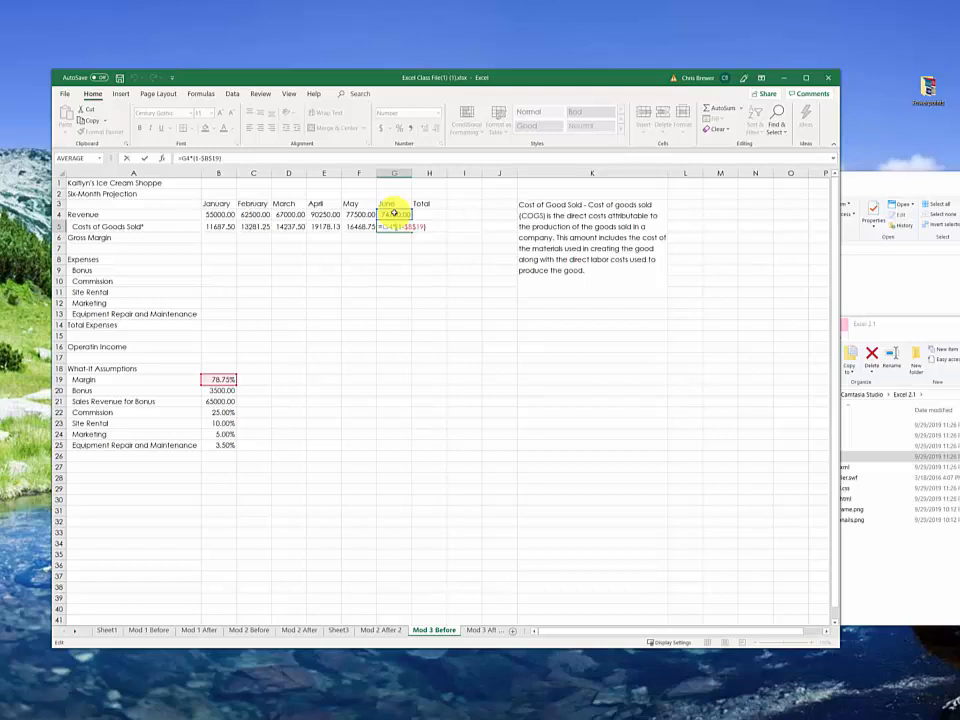
pyautogui.press('Return')
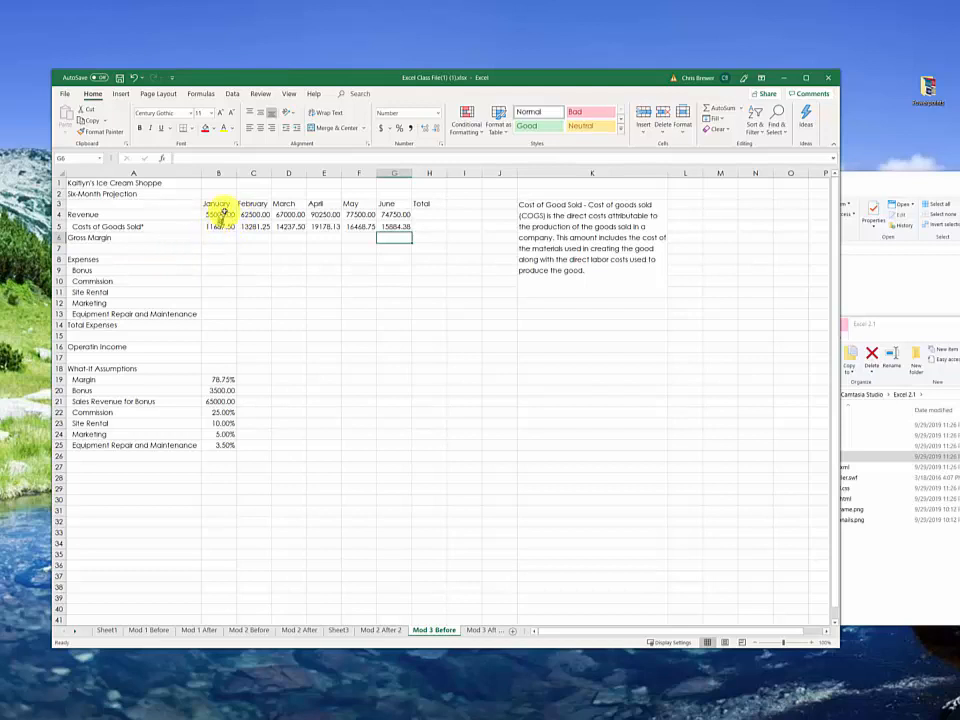
# Step: Examine the Revenue, Costs of Goods Sold and Gross Margin cells for February and March
pyautogui.click(220, 237)
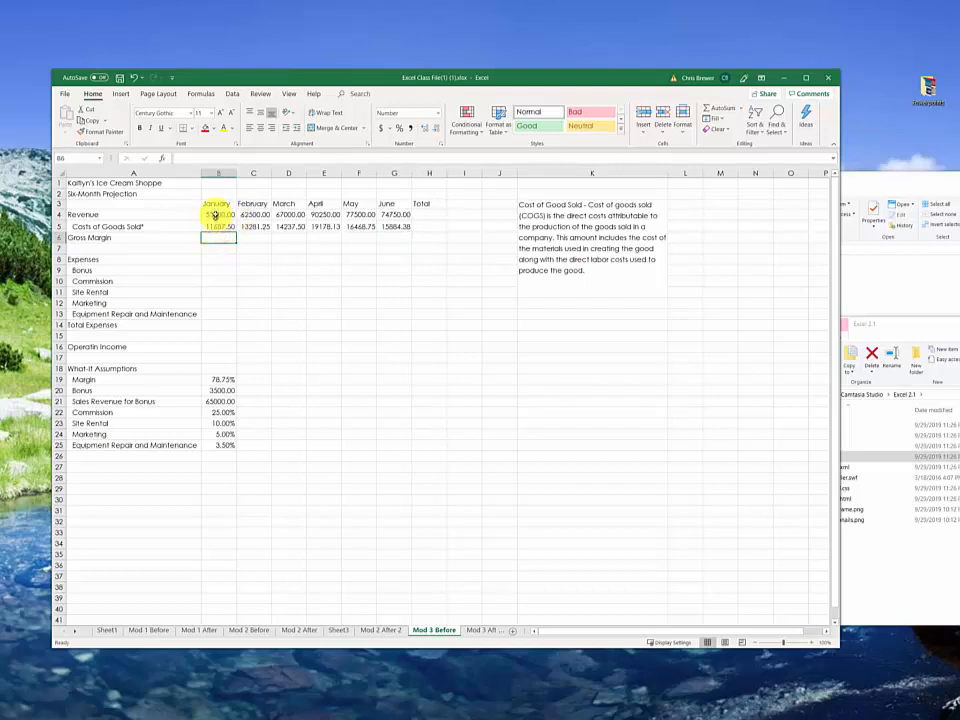
pyautogui.click(252, 237)
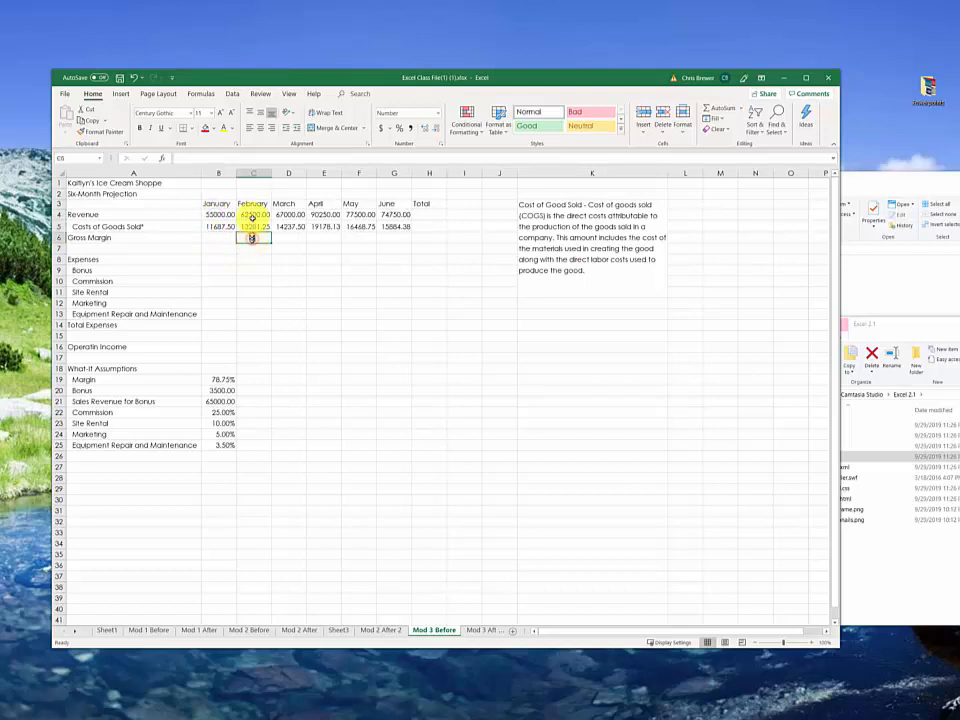
pyautogui.click(254, 215)
pyautogui.click(255, 227)
pyautogui.click(286, 237)
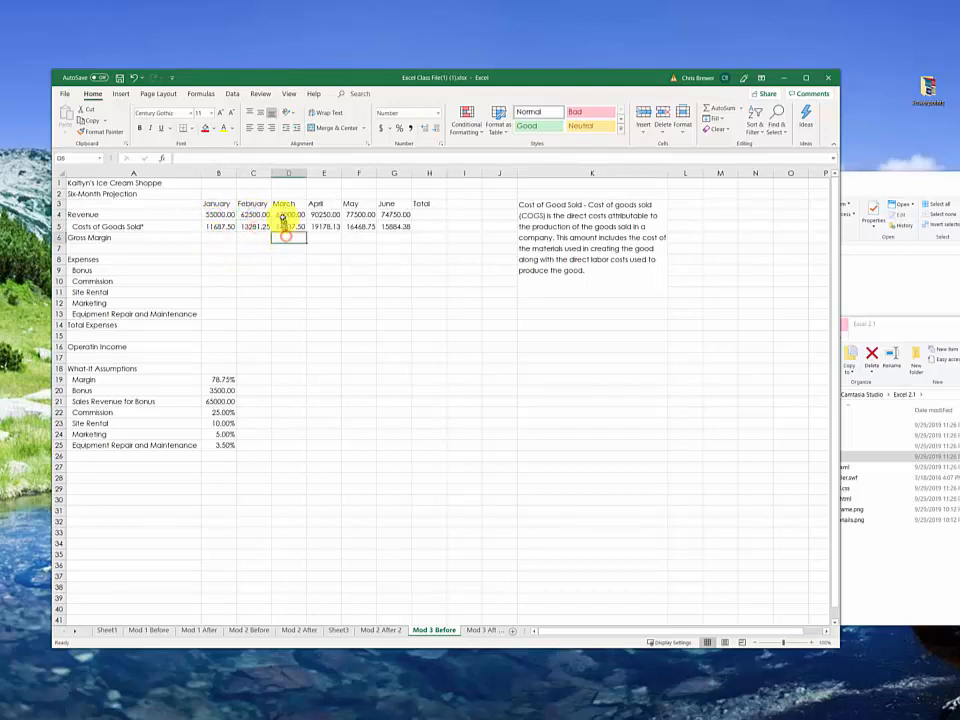
pyautogui.click(284, 216)
pyautogui.click(285, 228)
# Step: Calculate January's Gross Margin in B6 as =B4-B5 and fill the formula across to G6
pyautogui.click(205, 240)
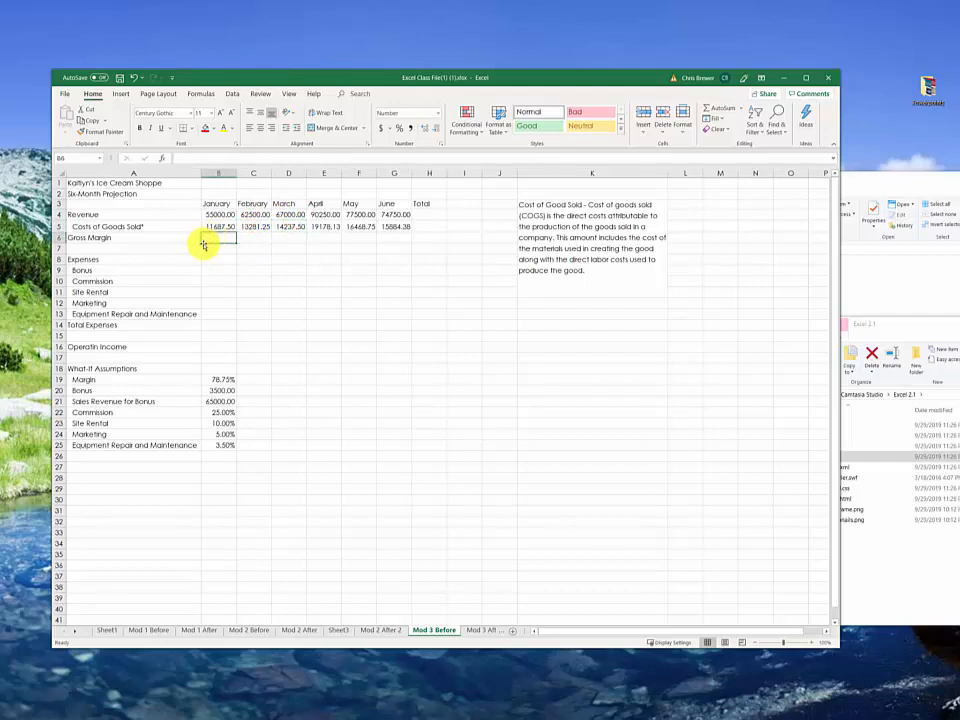
pyautogui.write('=')
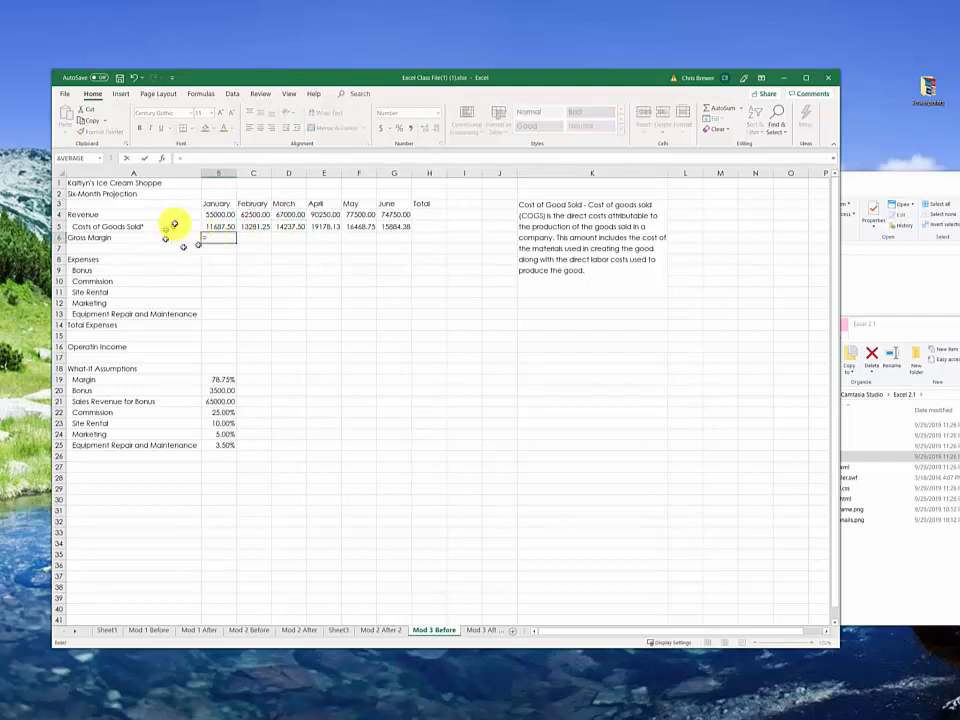
pyautogui.click(208, 214)
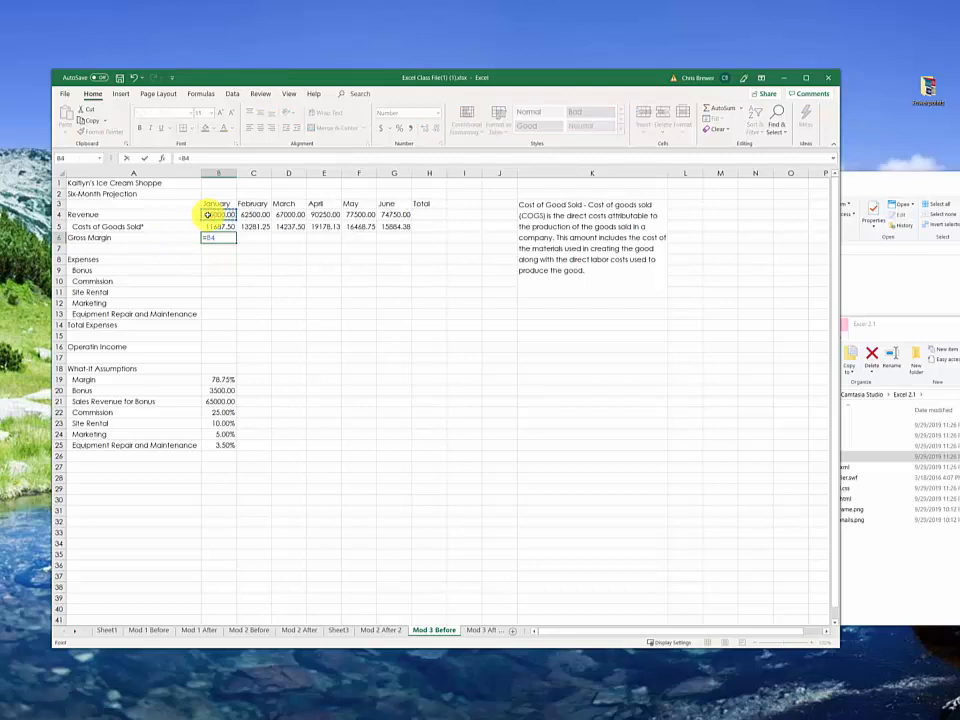
pyautogui.write('-')
pyautogui.click(220, 226)
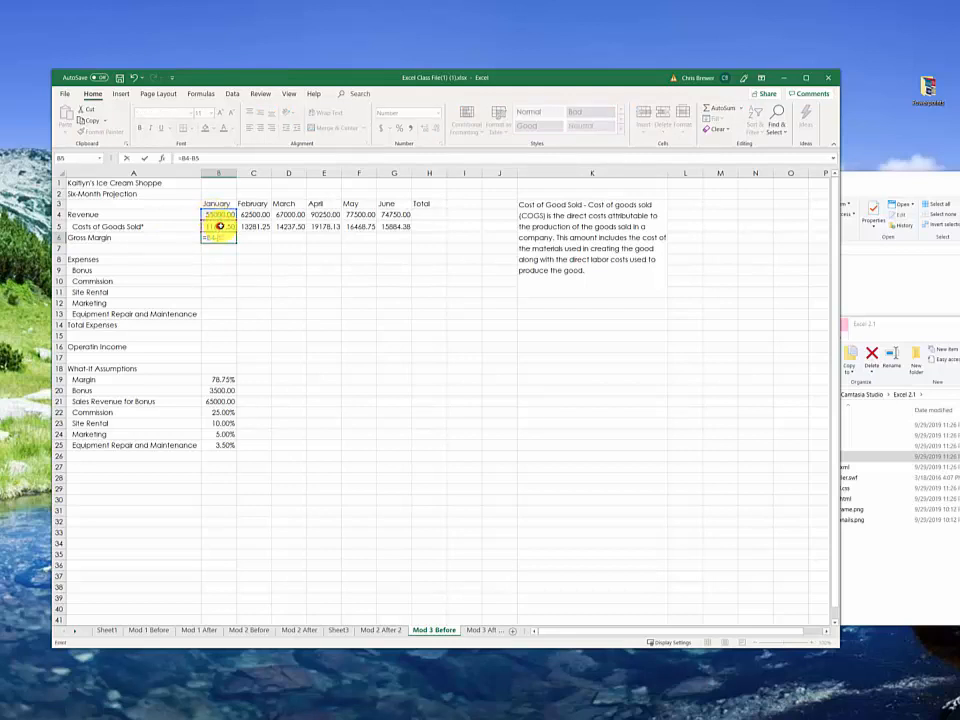
pyautogui.press('Return')
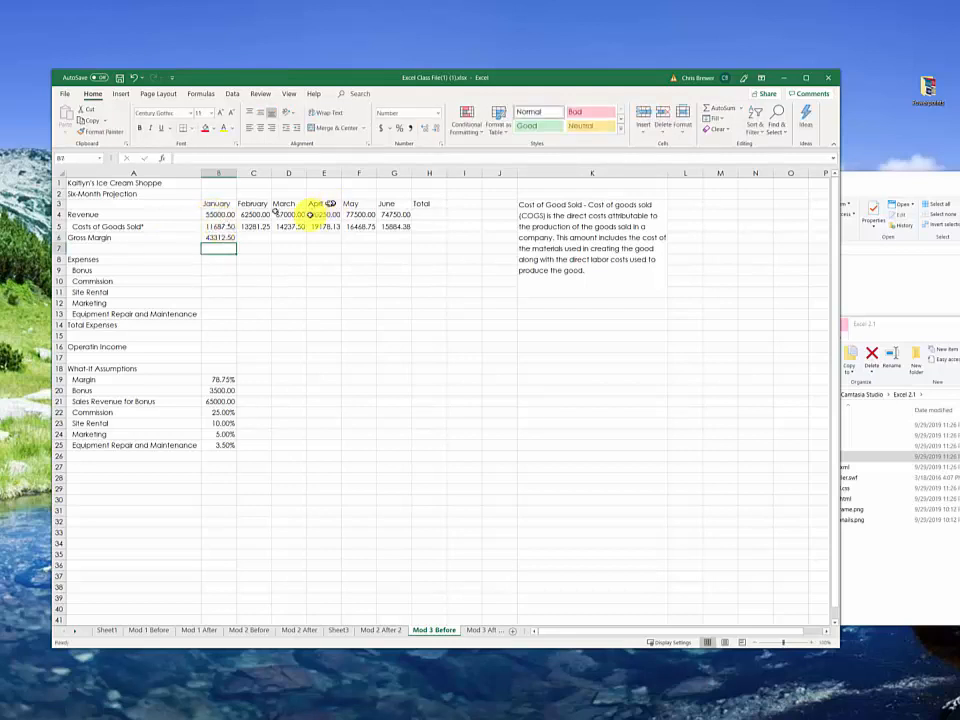
pyautogui.click(215, 238)
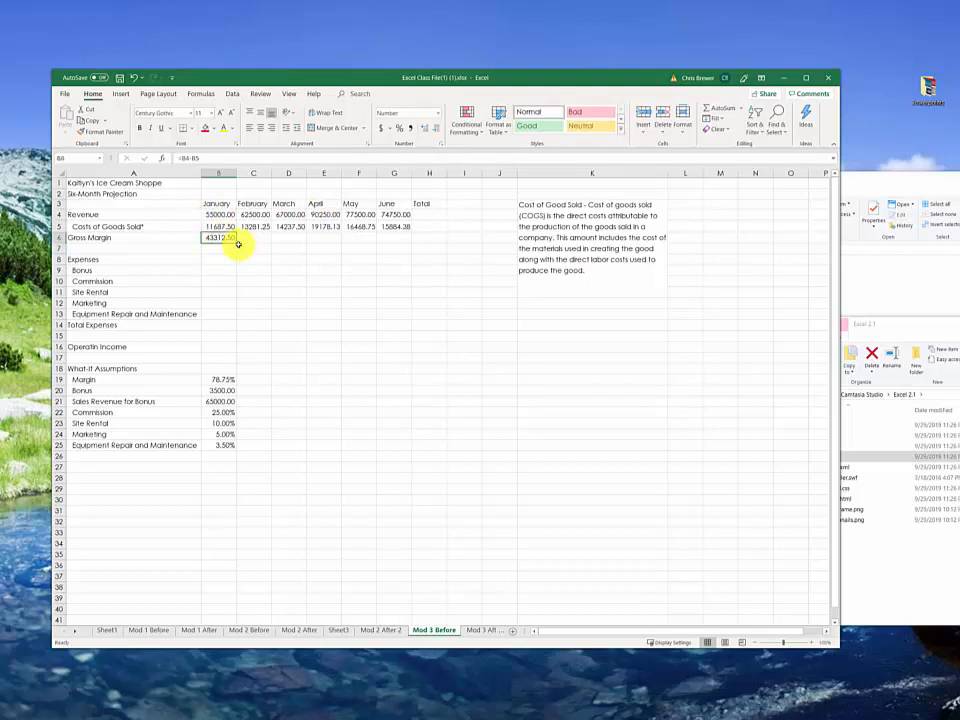
pyautogui.moveTo(237, 242); pyautogui.dragTo(426, 251)
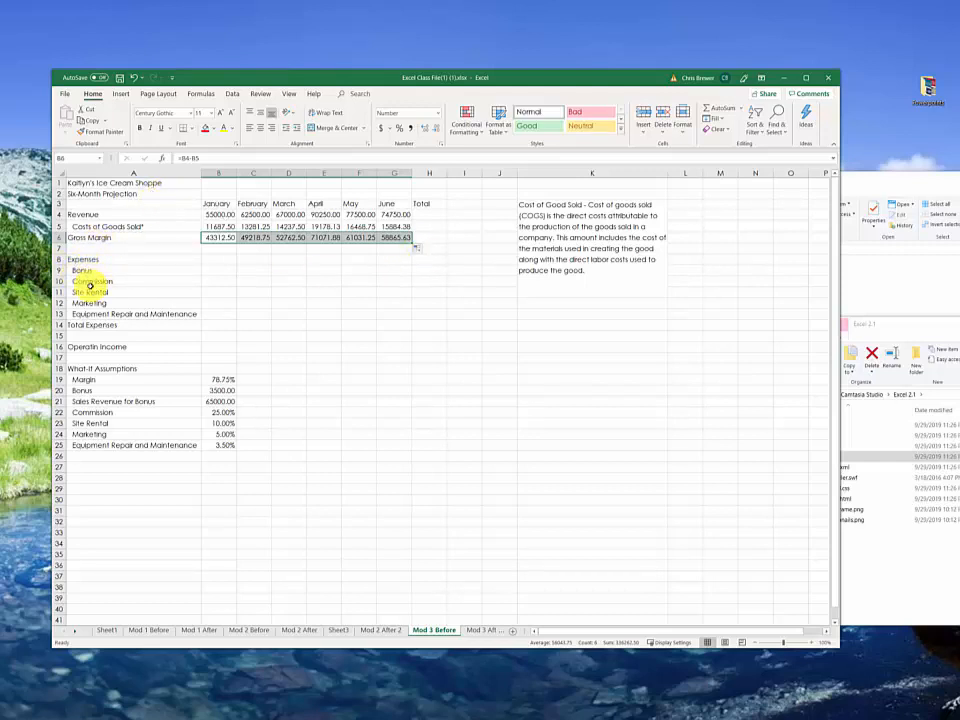
# Step: Calculate January's Commission in B10 from Gross Margin and the absolute Commission rate as =B6*$B$22
pyautogui.click(93, 282)
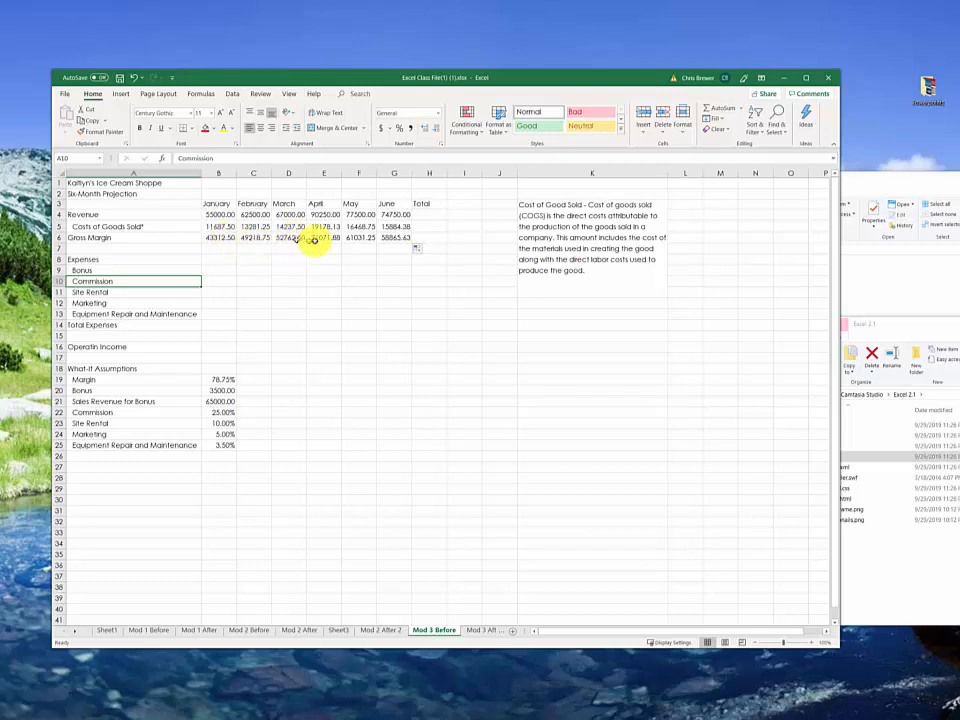
pyautogui.click(226, 237)
pyautogui.moveTo(226, 237); pyautogui.dragTo(381, 240)
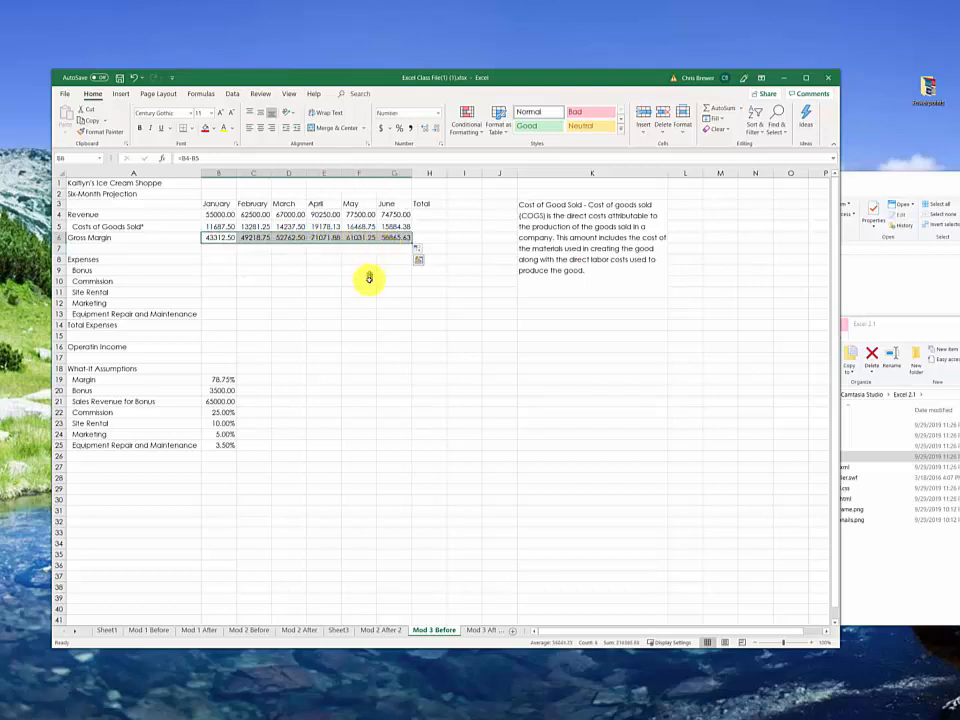
pyautogui.click(227, 412)
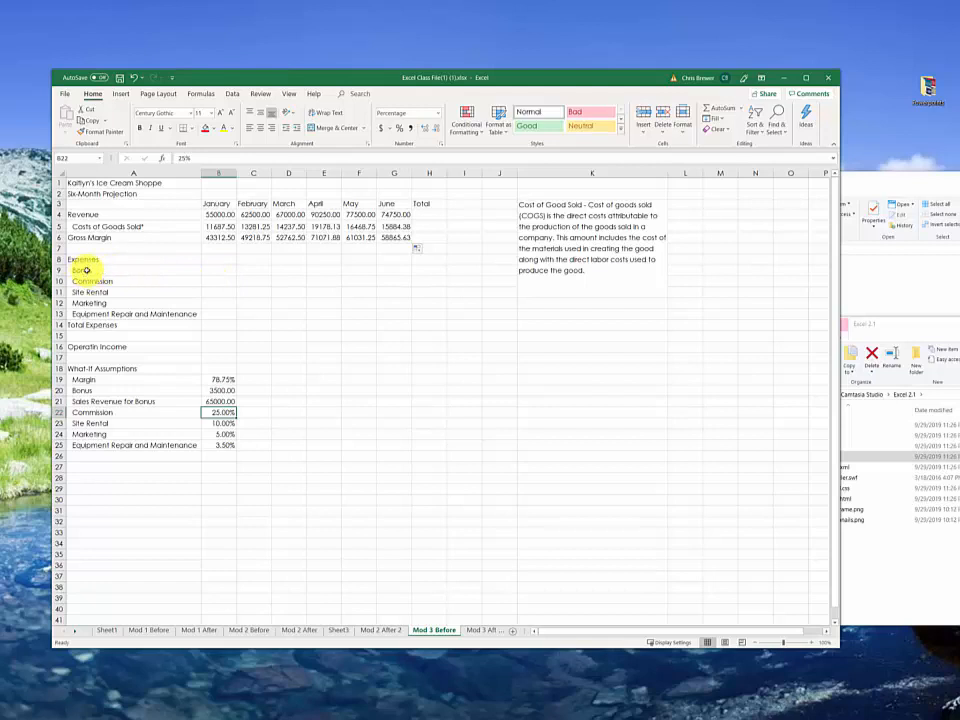
pyautogui.click(207, 283)
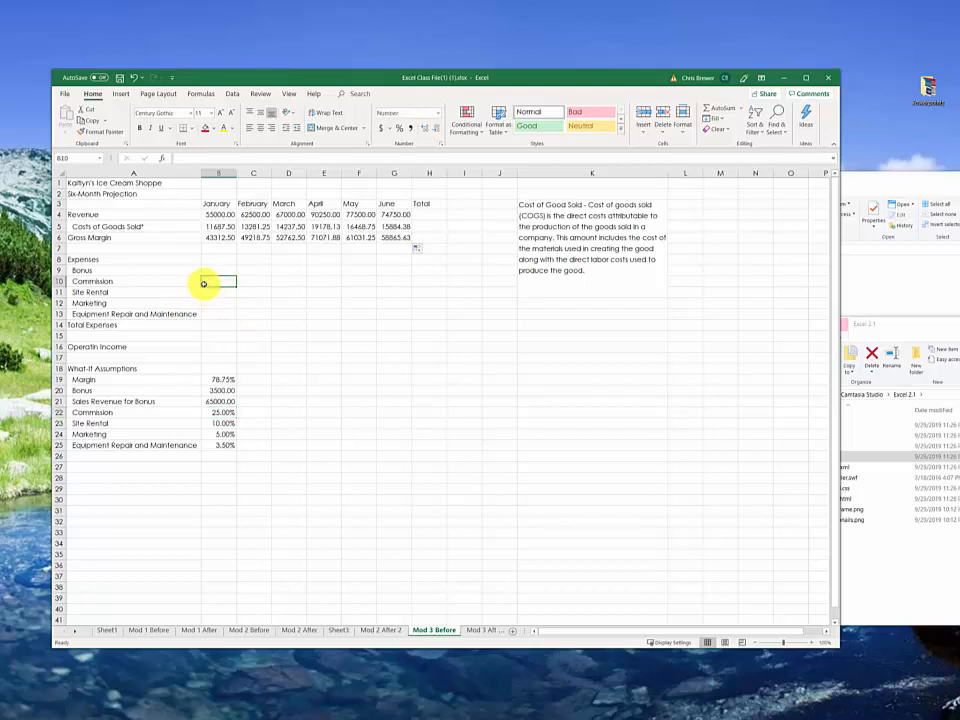
pyautogui.write('=')
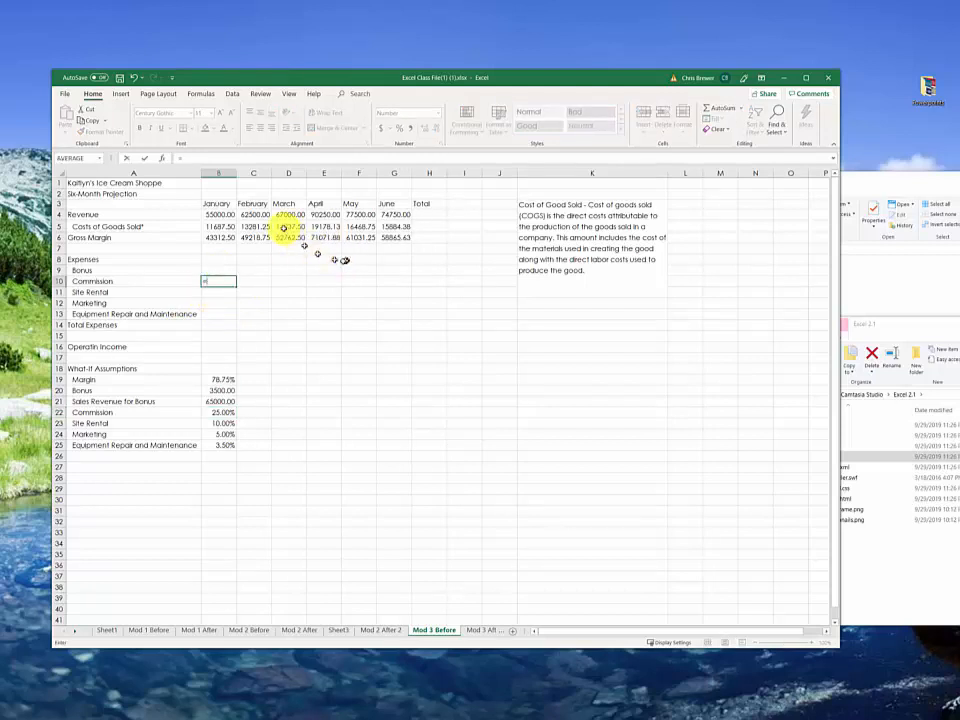
pyautogui.click(217, 241)
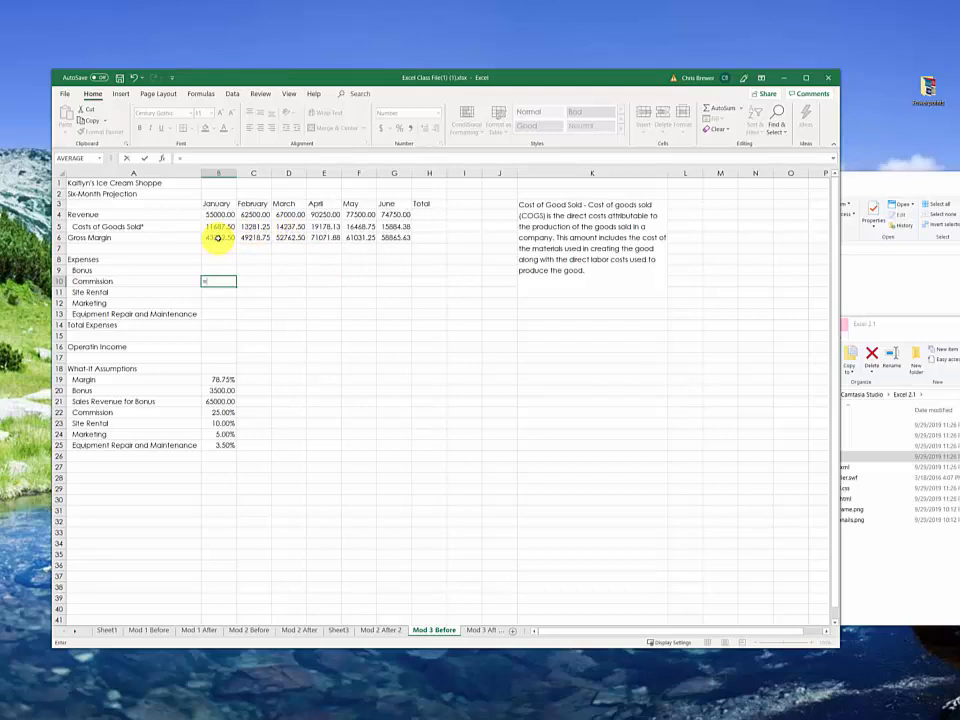
pyautogui.click(217, 238)
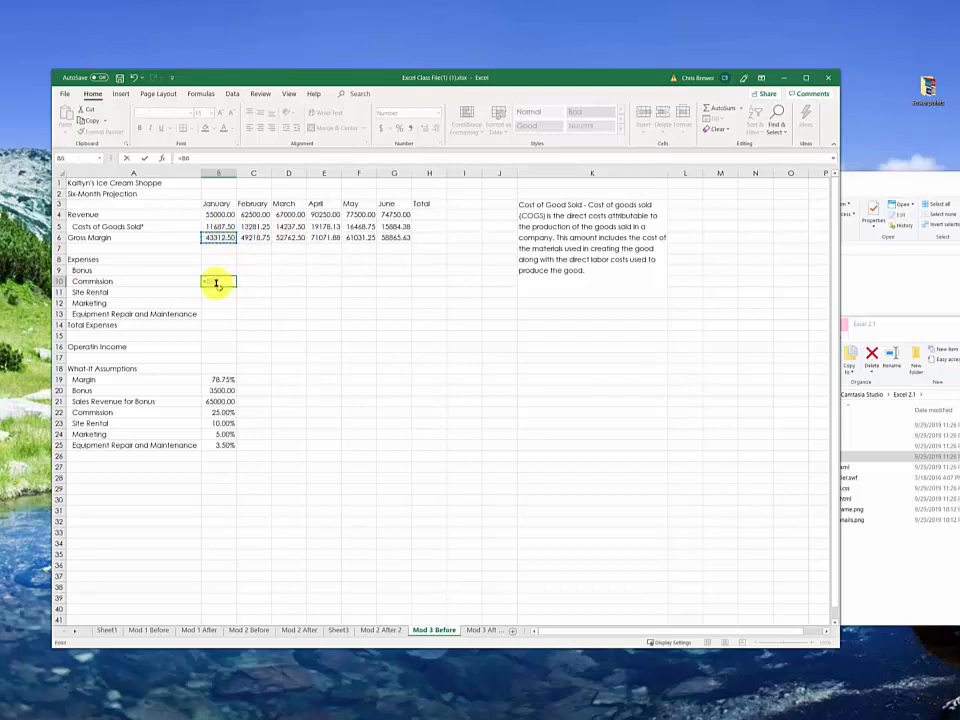
pyautogui.write('*')
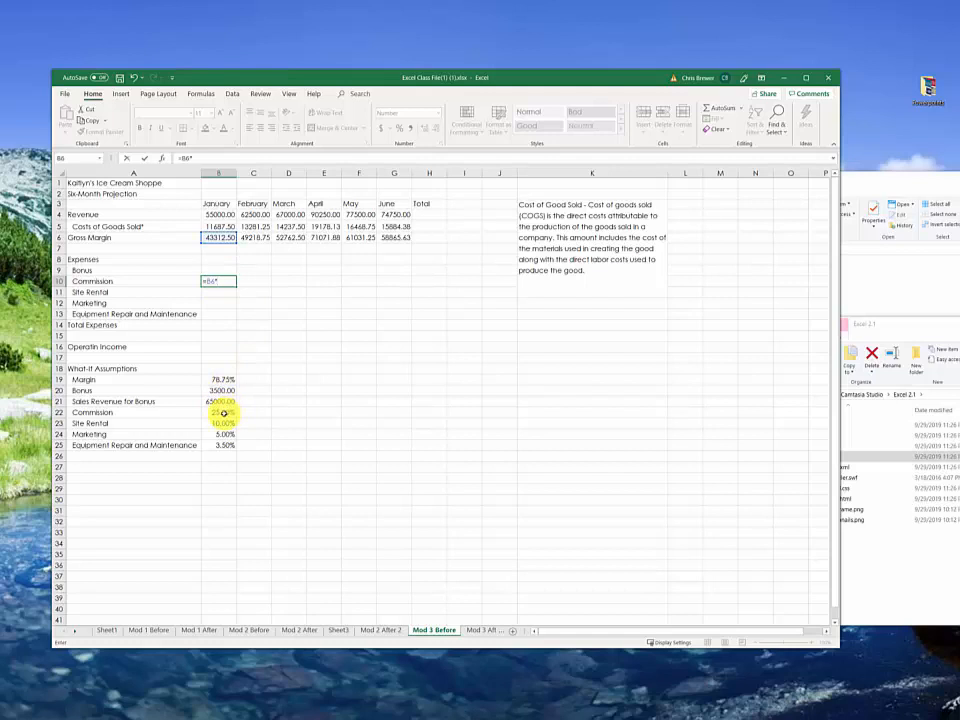
pyautogui.click(222, 412)
pyautogui.press('Return')
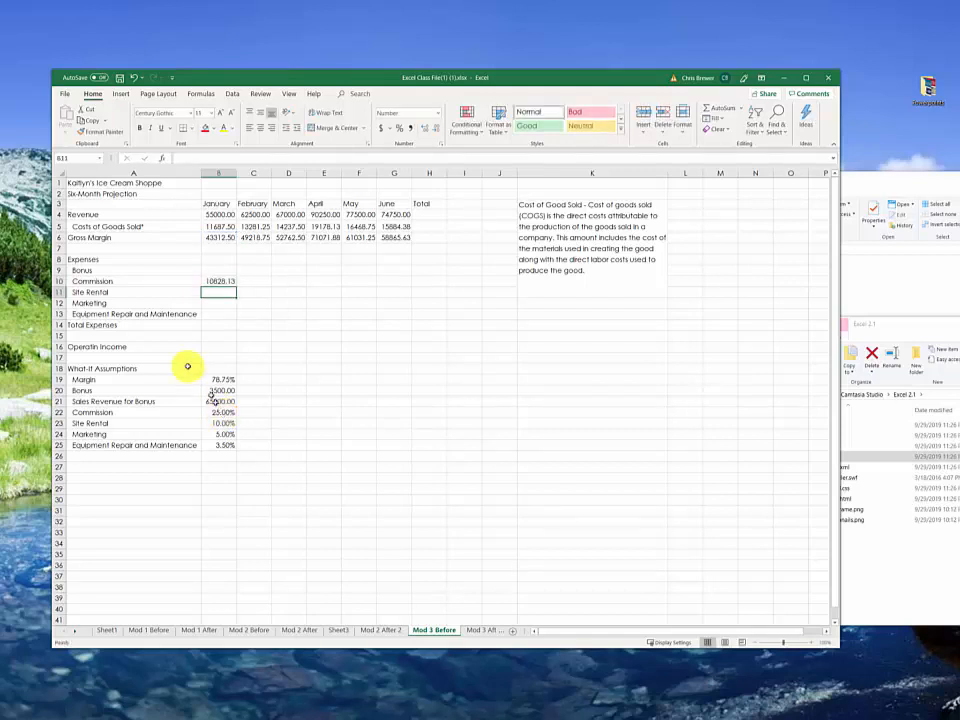
# Step: Fill the B10 Commission formula across to G10 and inspect the cell references in the monthly Commission cells
pyautogui.click(227, 281)
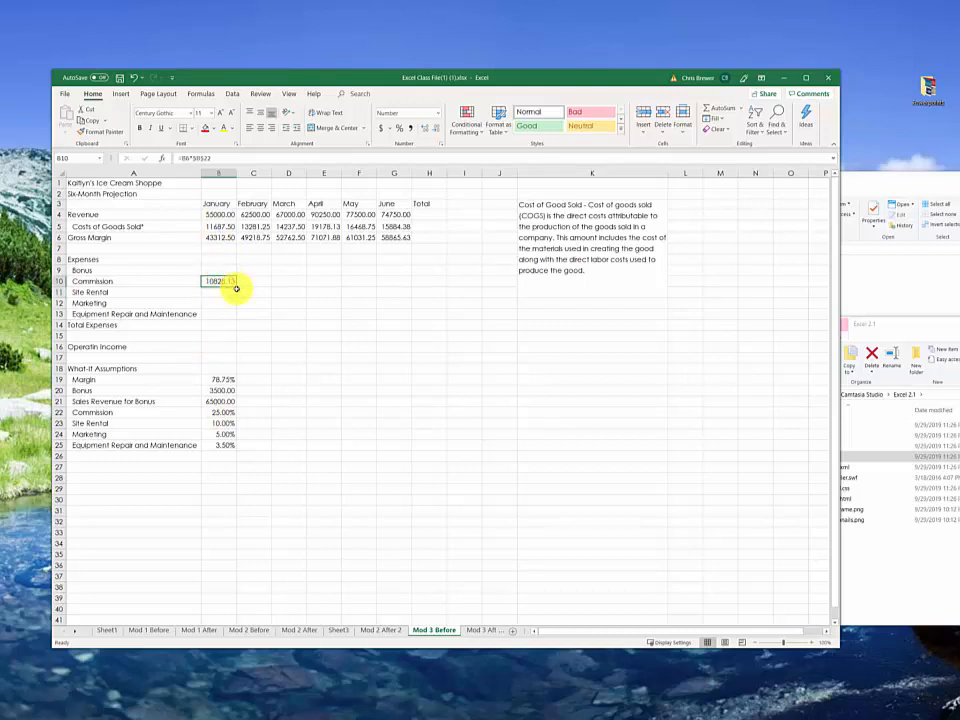
pyautogui.moveTo(237, 288); pyautogui.dragTo(403, 296)
pyautogui.click(357, 281)
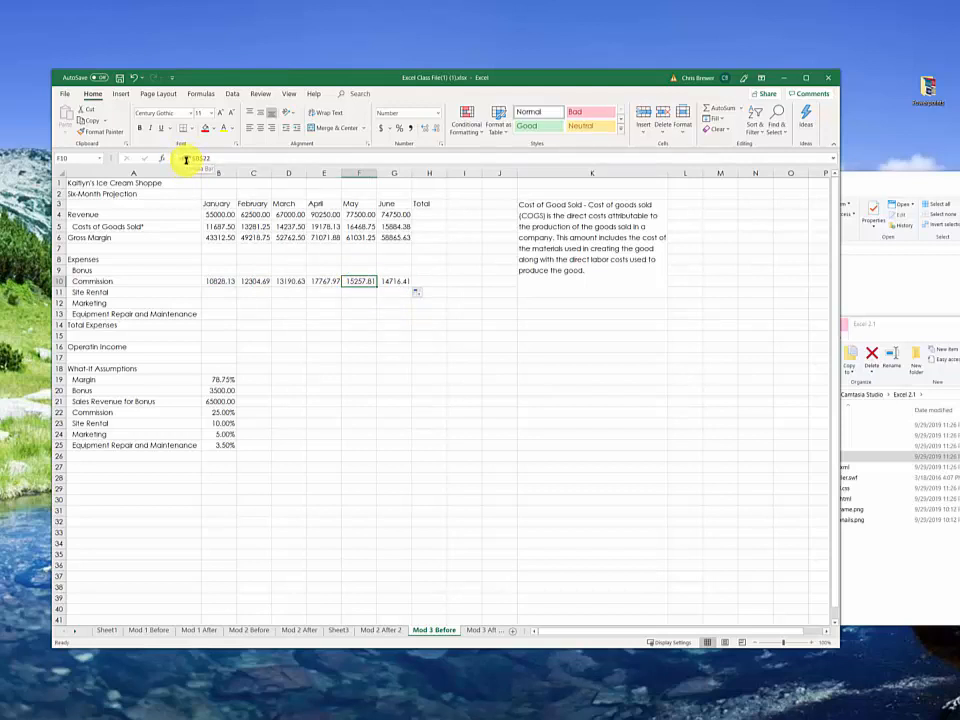
pyautogui.click(223, 281)
pyautogui.click(268, 282)
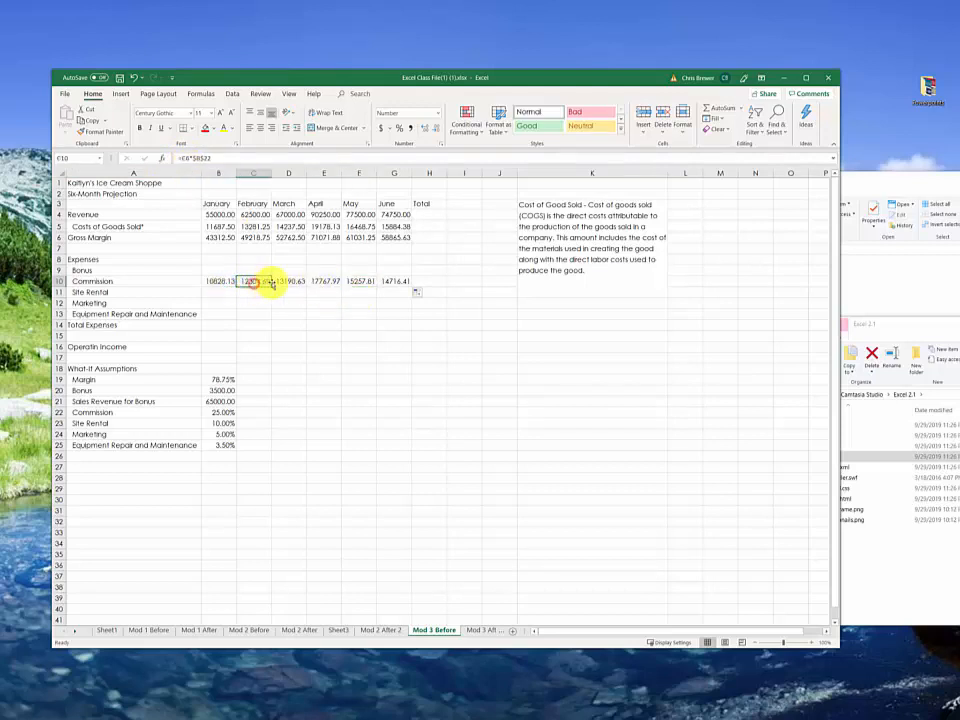
pyautogui.click(293, 281)
pyautogui.click(316, 283)
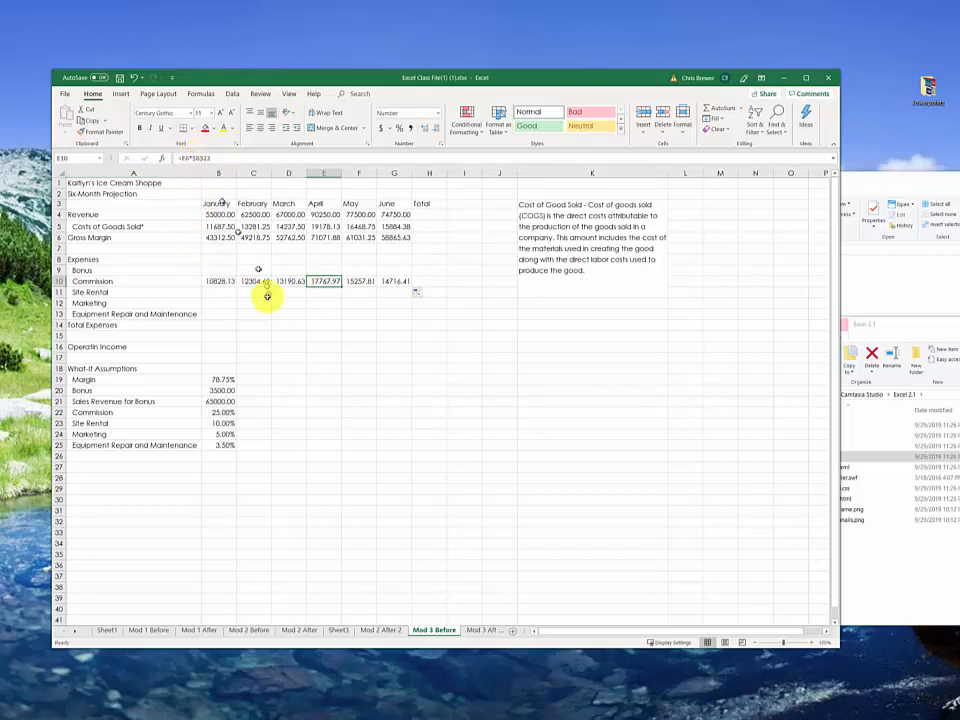
pyautogui.click(229, 283)
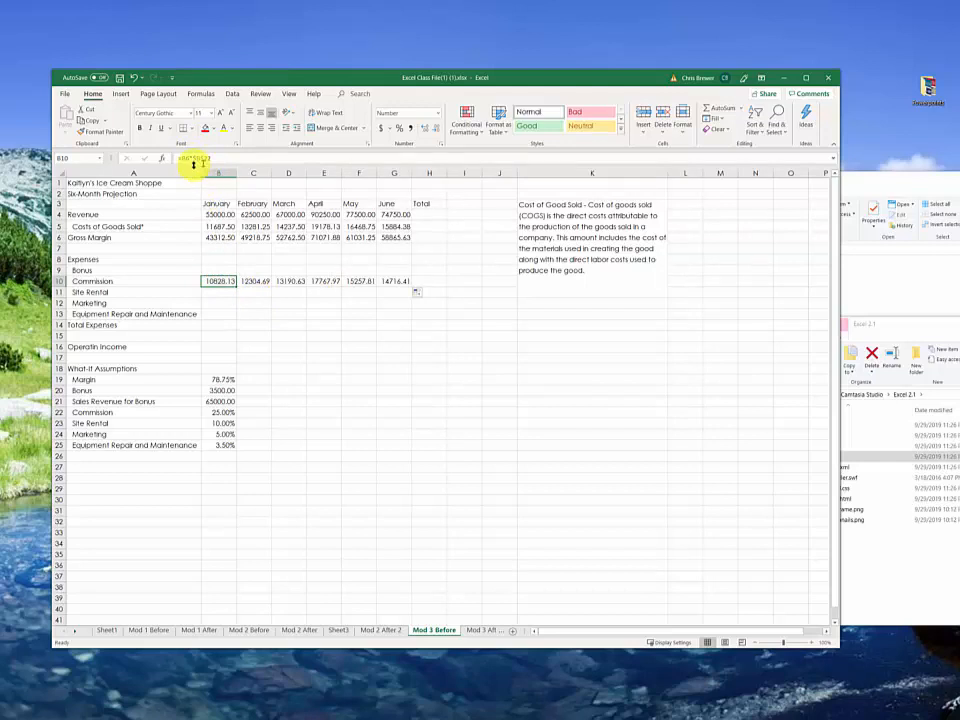
pyautogui.click(260, 282)
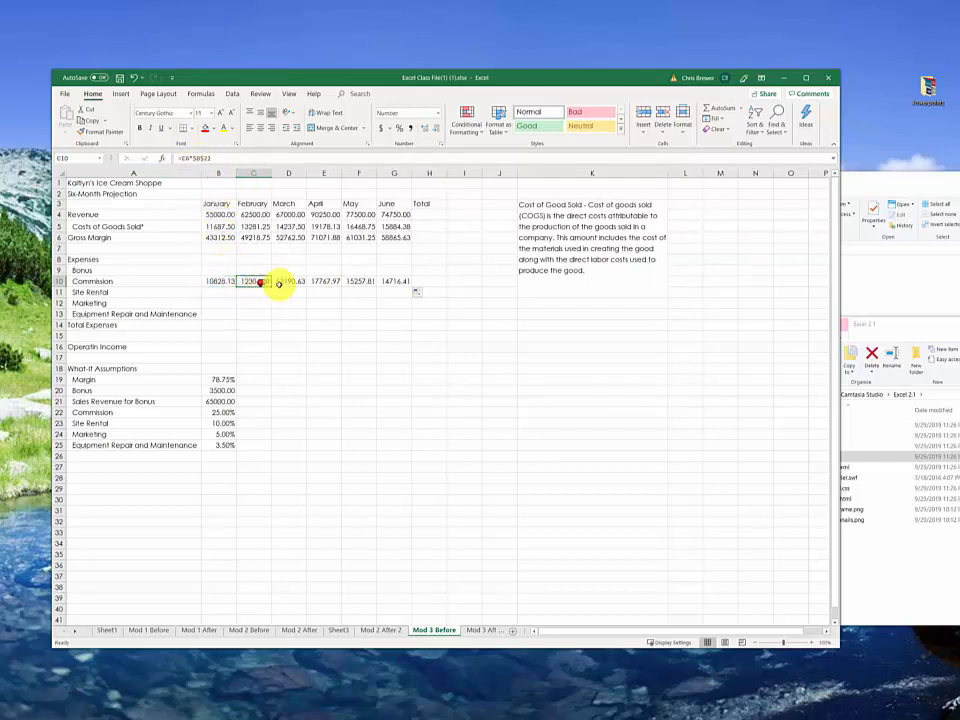
pyautogui.click(293, 281)
pyautogui.click(318, 281)
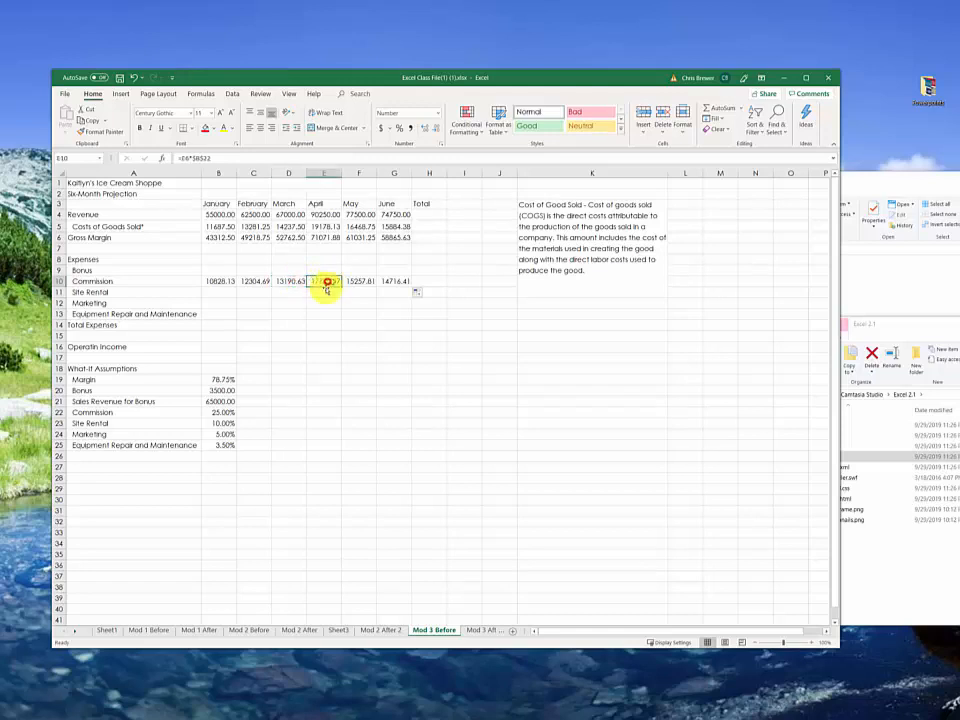
# Step: Calculate January's Site Rental in B11 as =B6*$B$23 and fill the formula across to G11
pyautogui.click(217, 293)
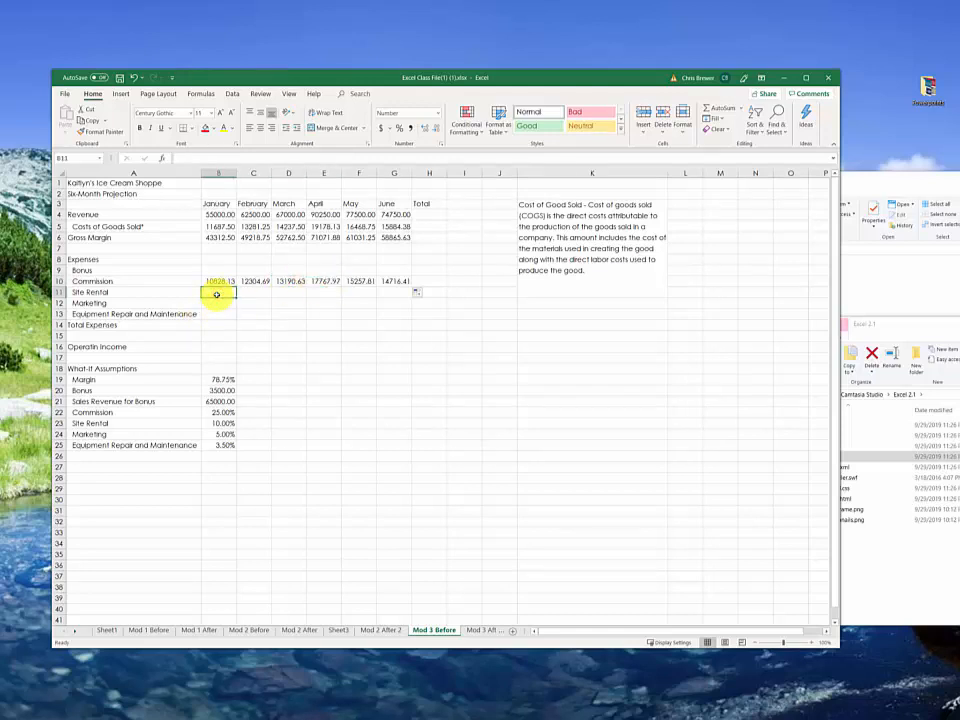
pyautogui.write('=')
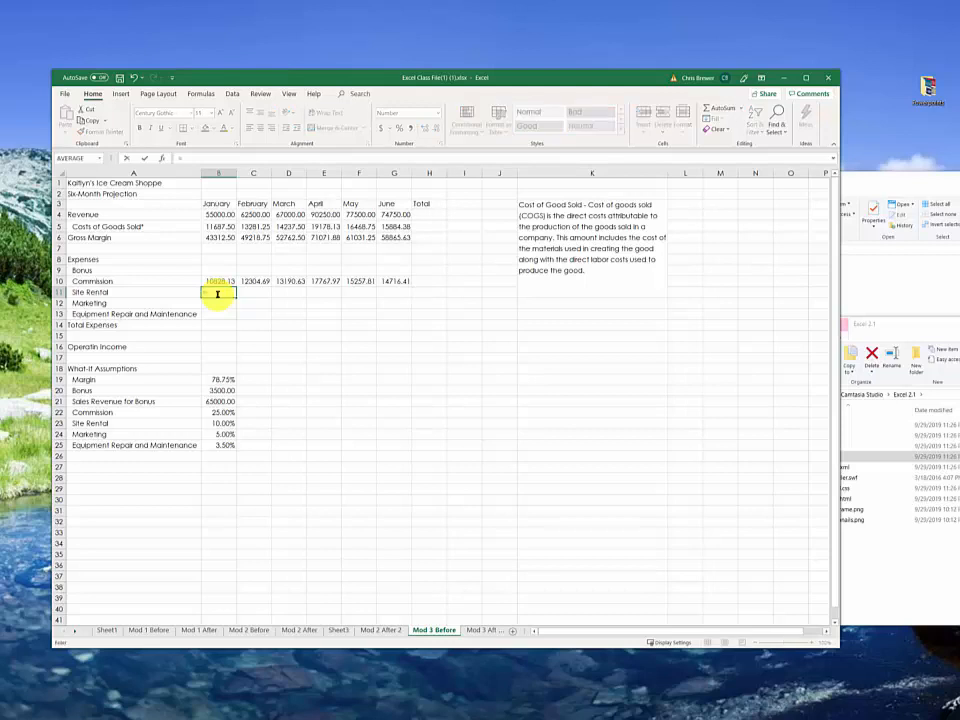
pyautogui.click(217, 238)
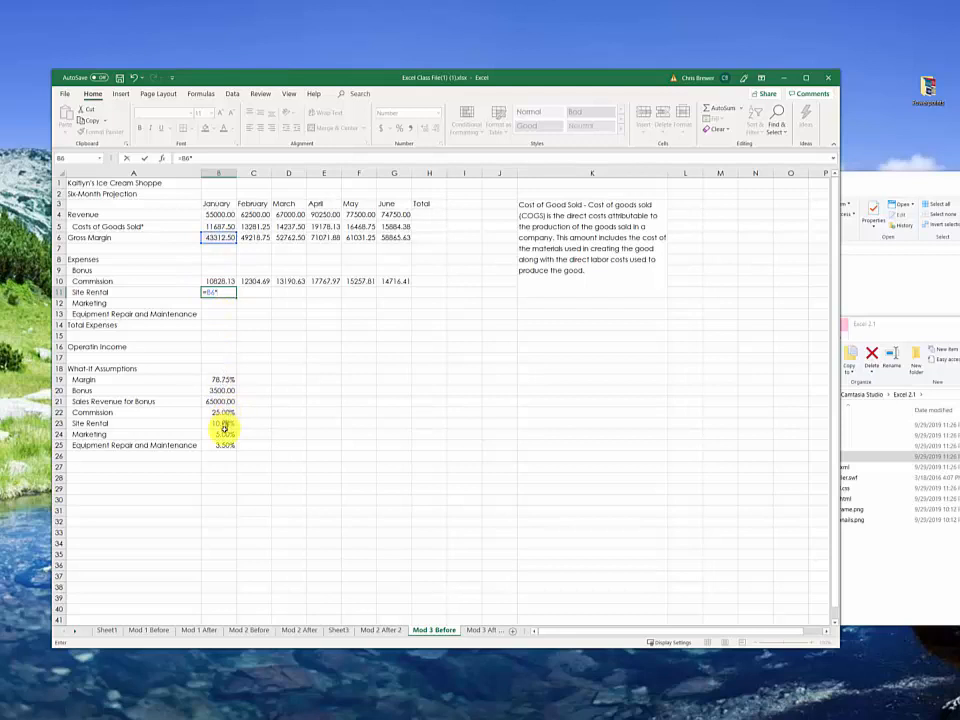
pyautogui.click(223, 424)
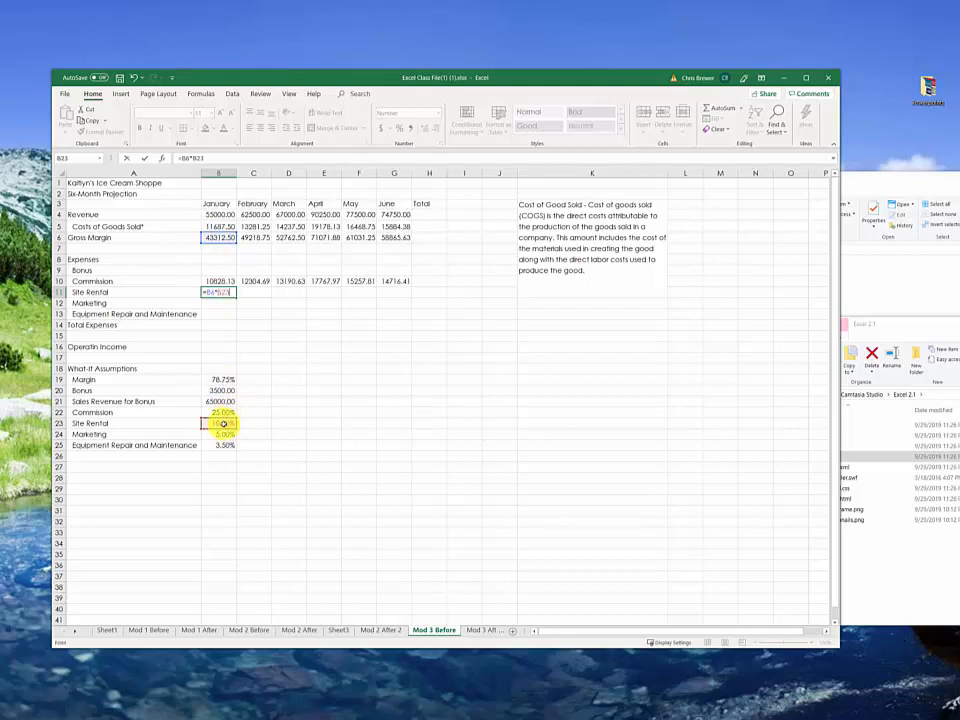
pyautogui.press('F4')
pyautogui.press('Return')
pyautogui.click(208, 292)
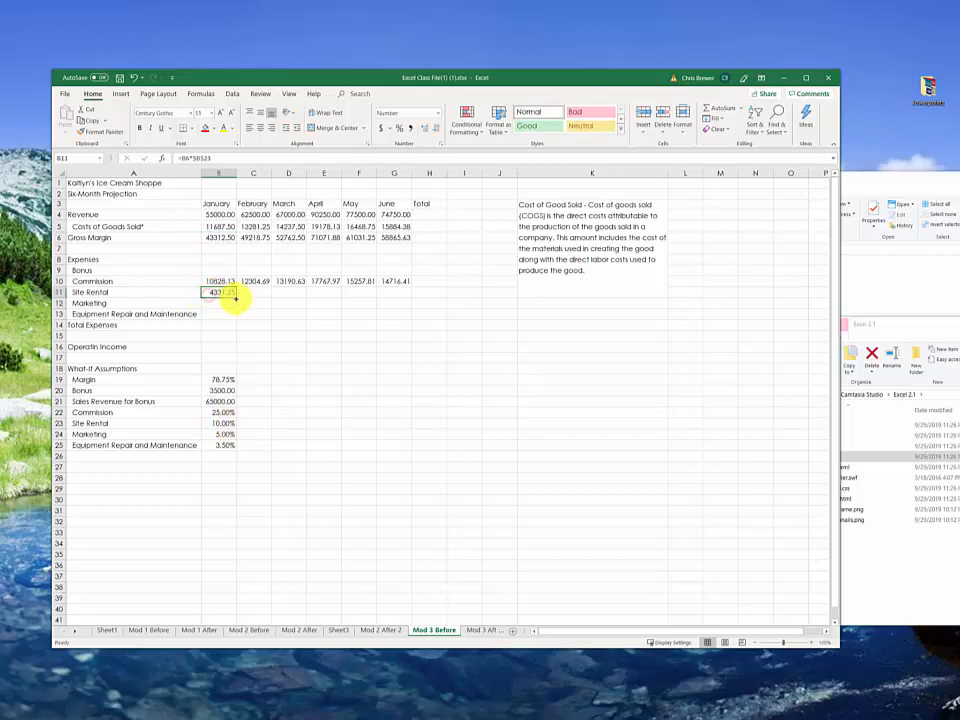
pyautogui.moveTo(236, 297); pyautogui.dragTo(396, 300)
# Step: Enter the January Marketing formula =B6*$B$23 in B12
pyautogui.click(217, 302)
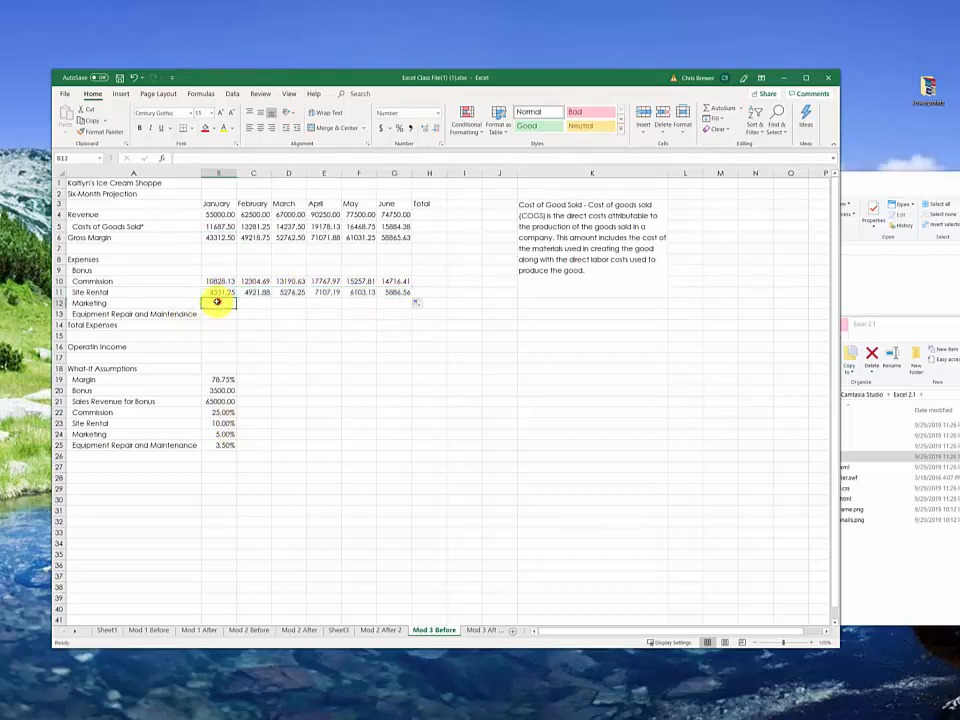
pyautogui.write('=')
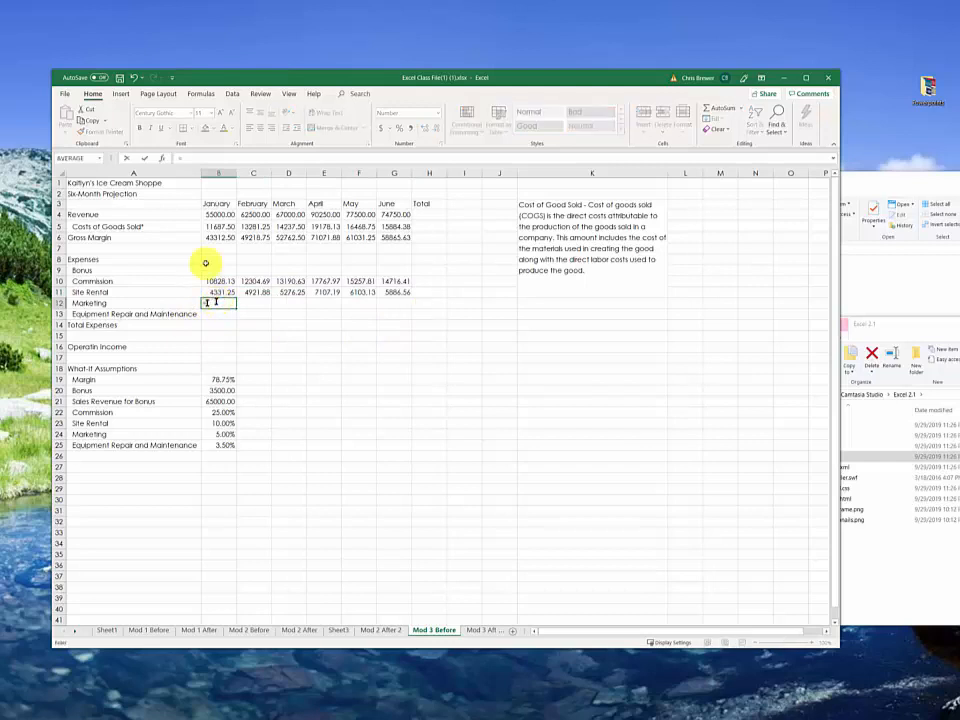
pyautogui.click(212, 240)
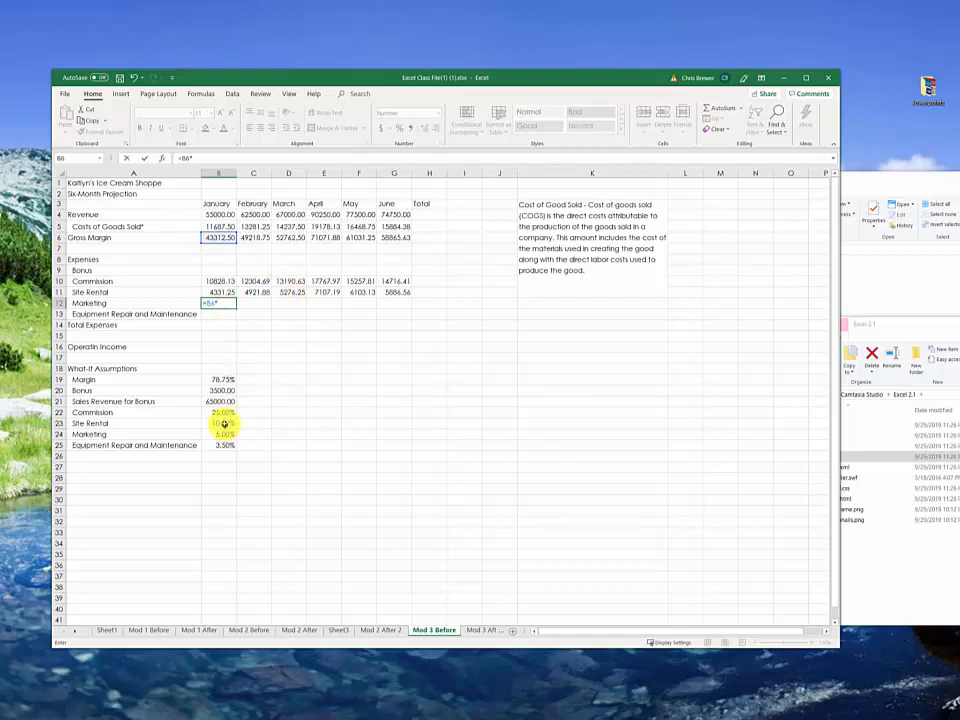
pyautogui.click(224, 423)
pyautogui.press('F4')
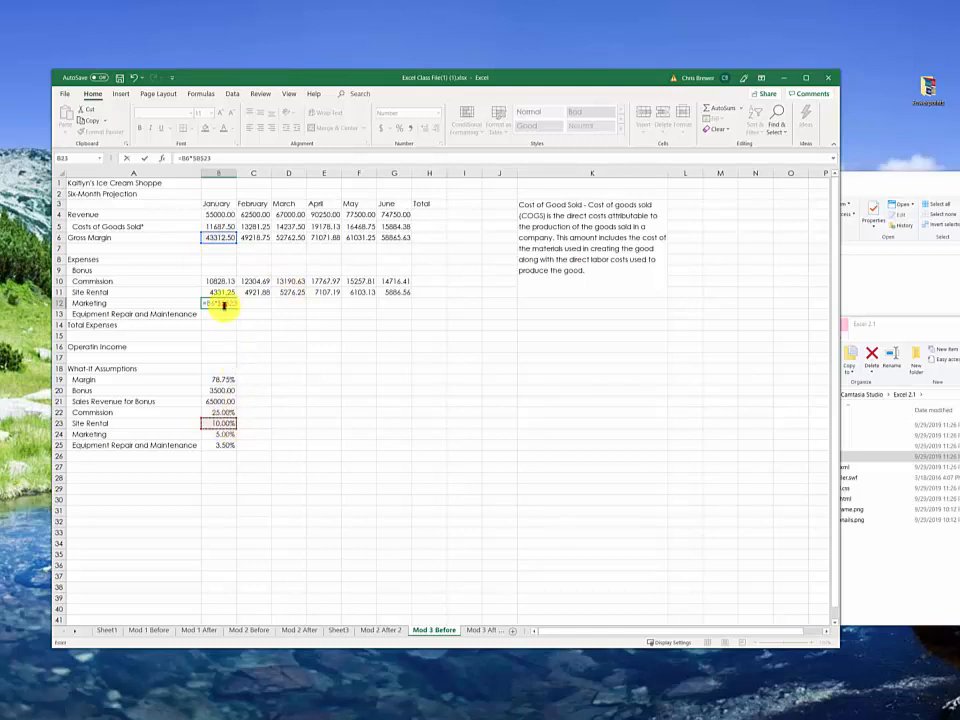
pyautogui.hotkey('ctrl', 'Return')
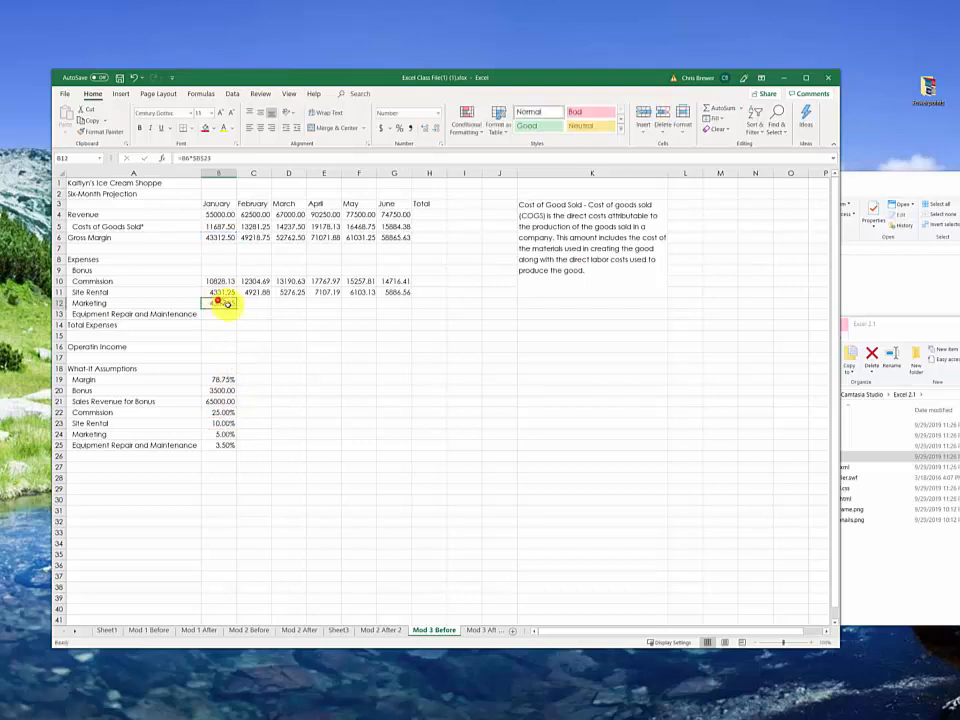
# Step: Fill the B12 Marketing formula across to G12 and inspect the January, February and March formulas
pyautogui.moveTo(237, 308); pyautogui.dragTo(405, 318)
pyautogui.click(218, 303)
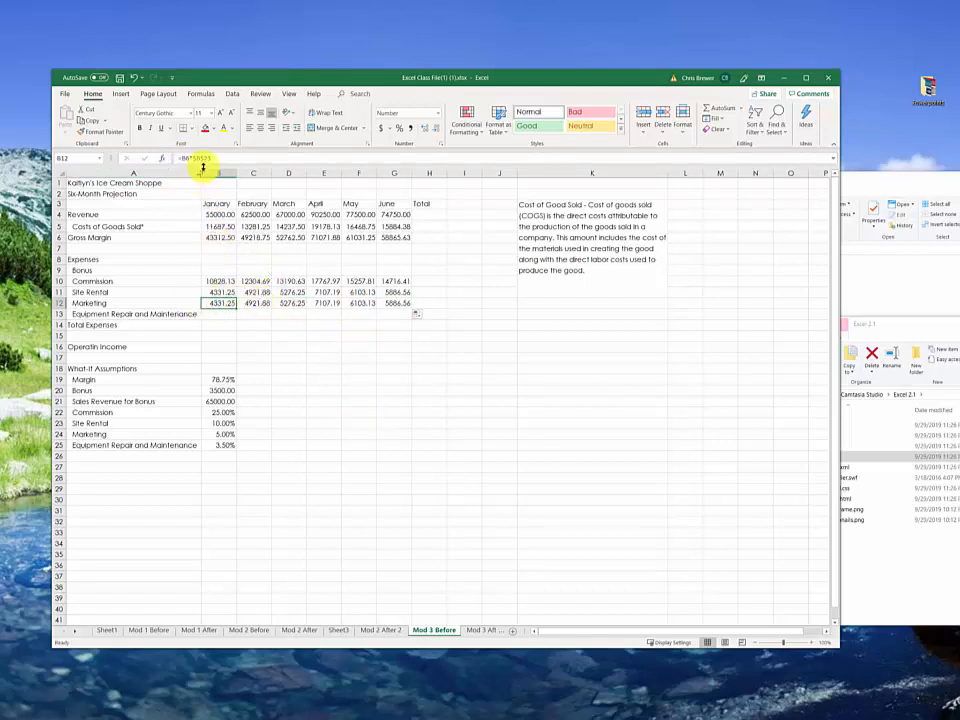
pyautogui.click(254, 303)
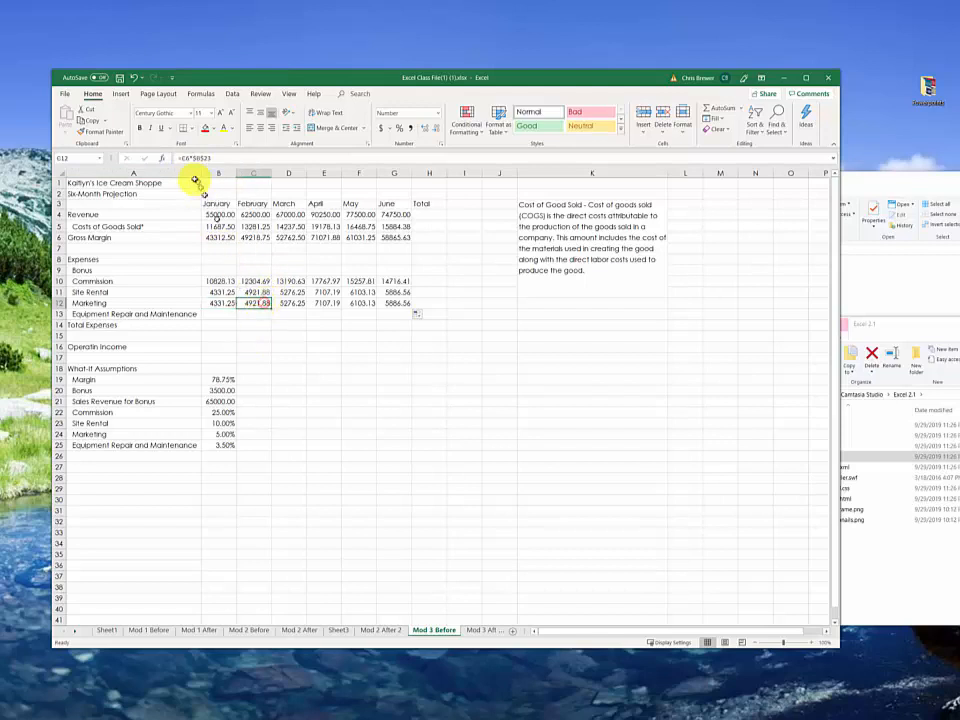
pyautogui.click(289, 302)
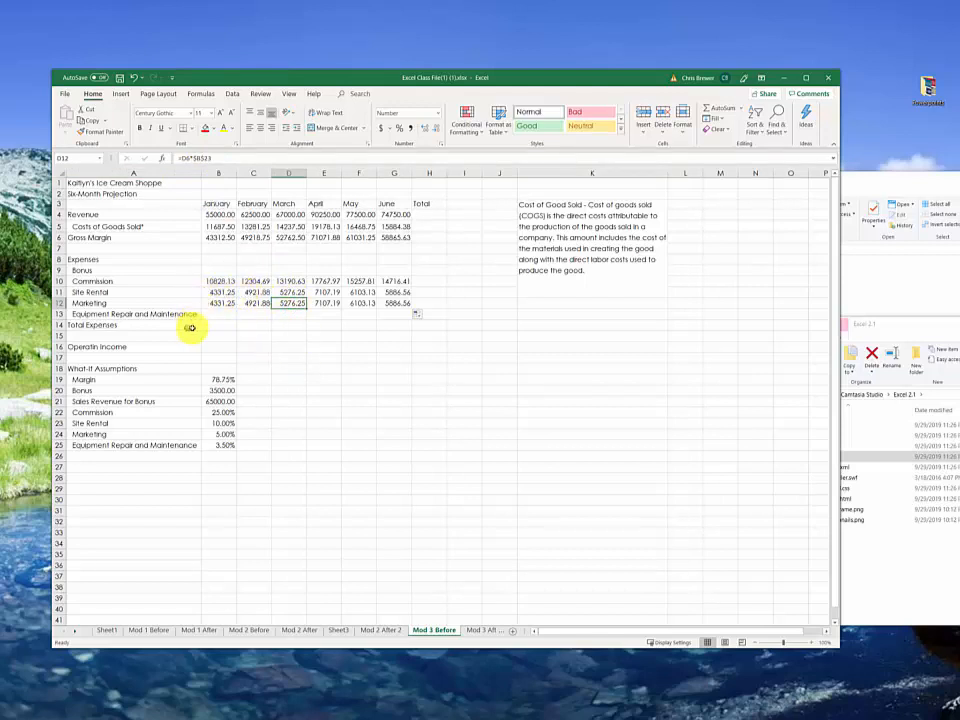
# Step: Calculate January's Equipment Repair and Maintenance in B13 by multiplying Gross Margin B6 by the rate in B25
pyautogui.click(223, 314)
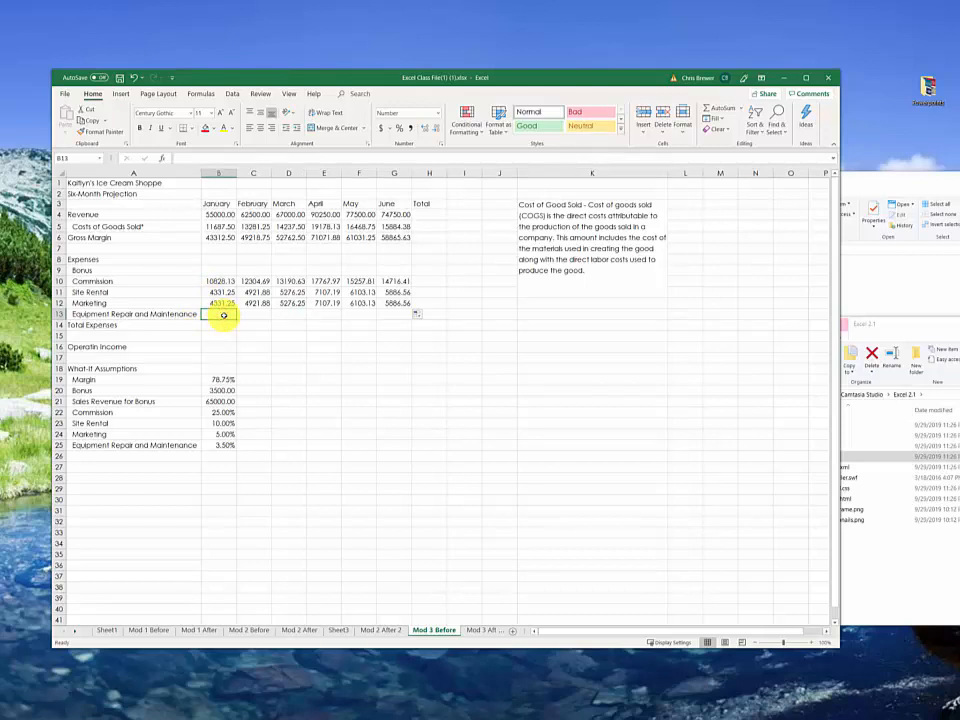
pyautogui.write('=')
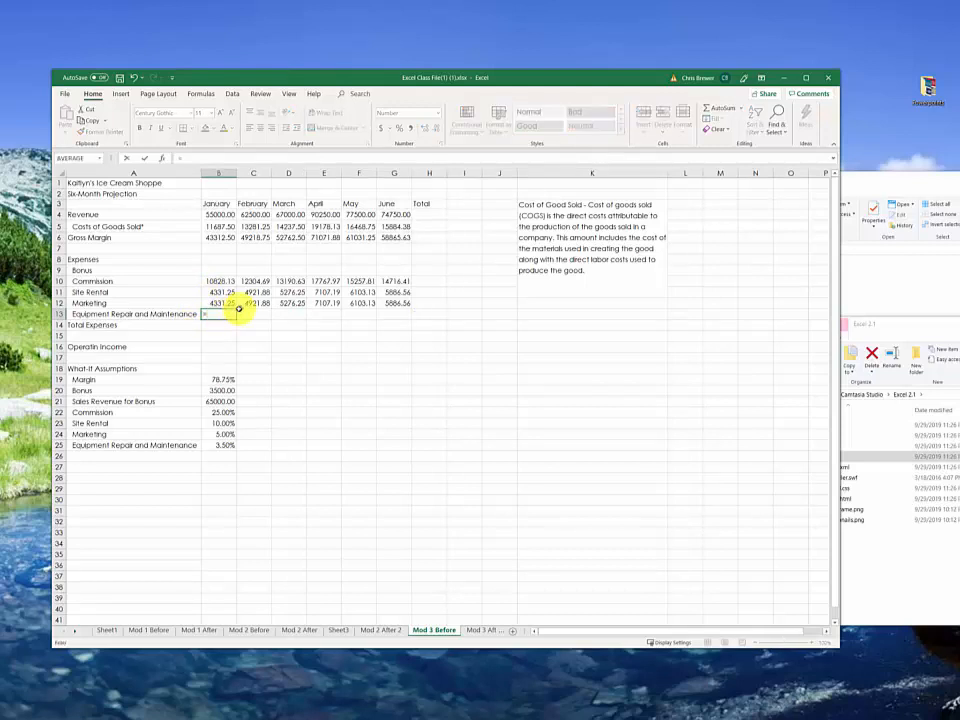
pyautogui.click(222, 240)
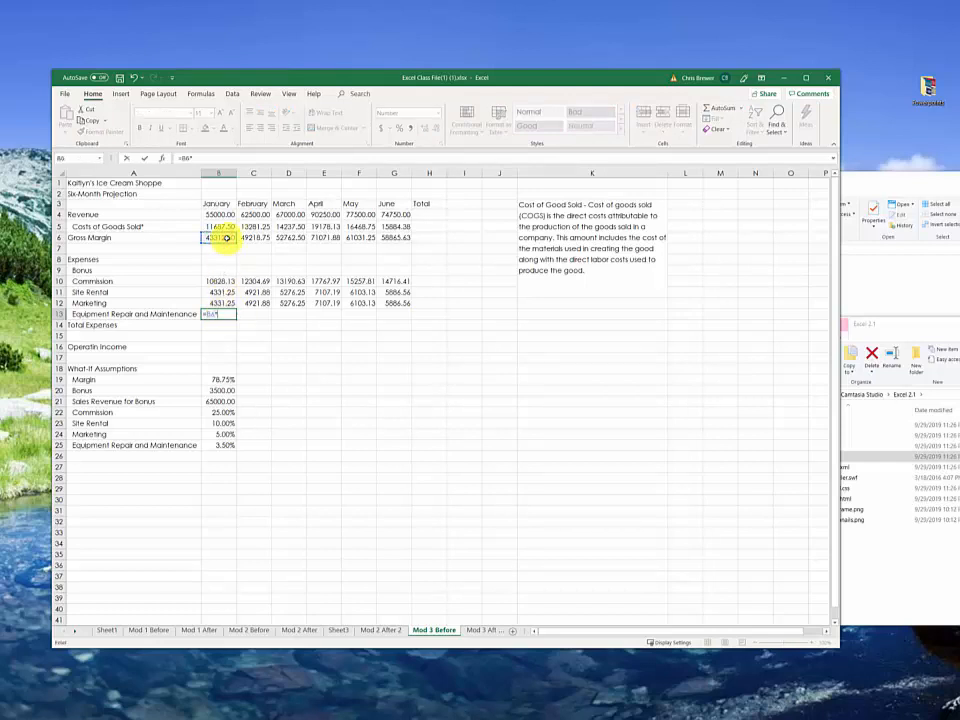
pyautogui.write('*')
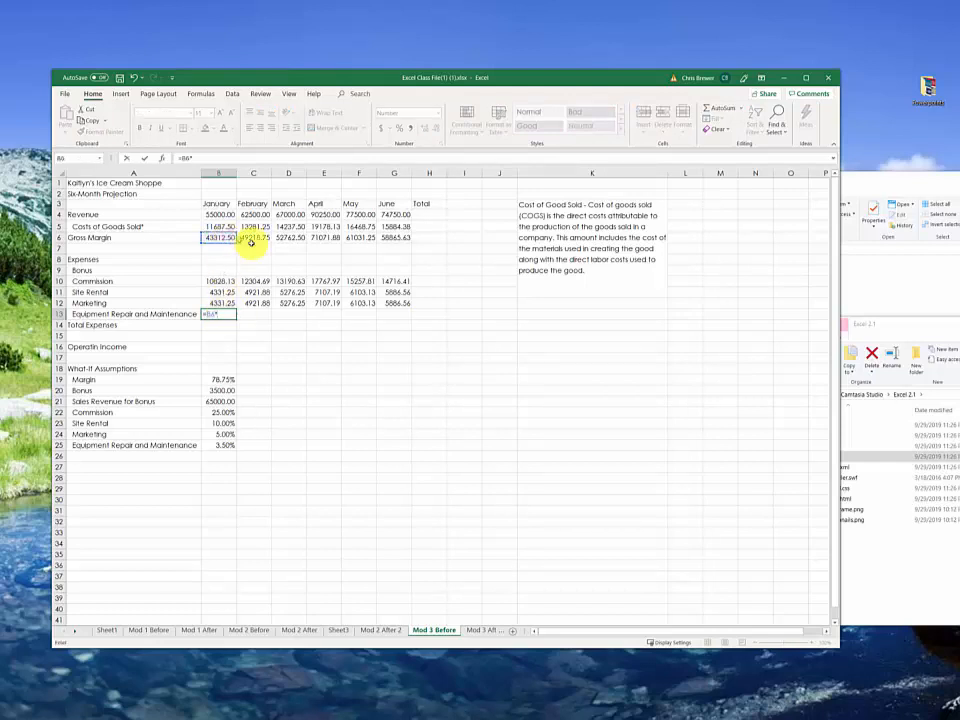
pyautogui.click(228, 447)
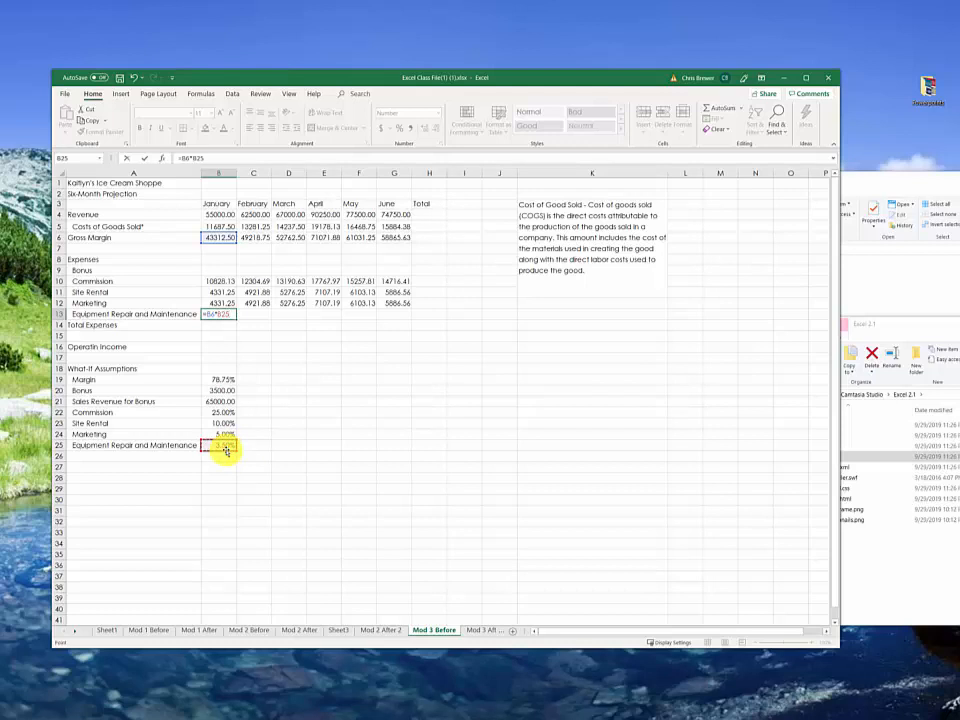
pyautogui.press('Return')
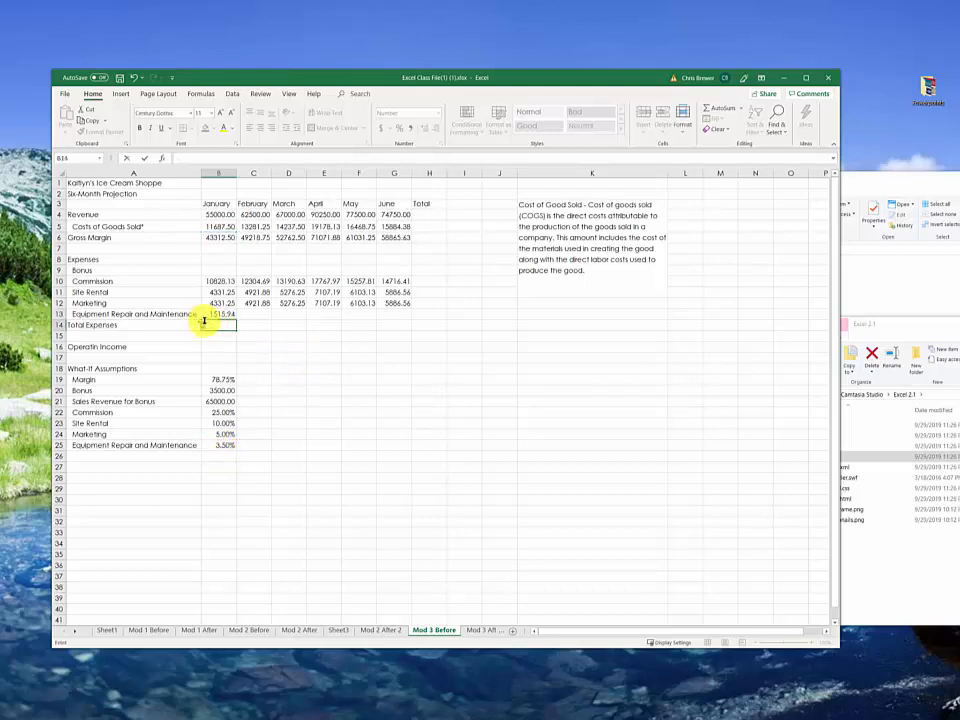
# Step: Fill the January Equipment Repair and Maintenance formula from B13 across to June in G13
pyautogui.click(214, 314)
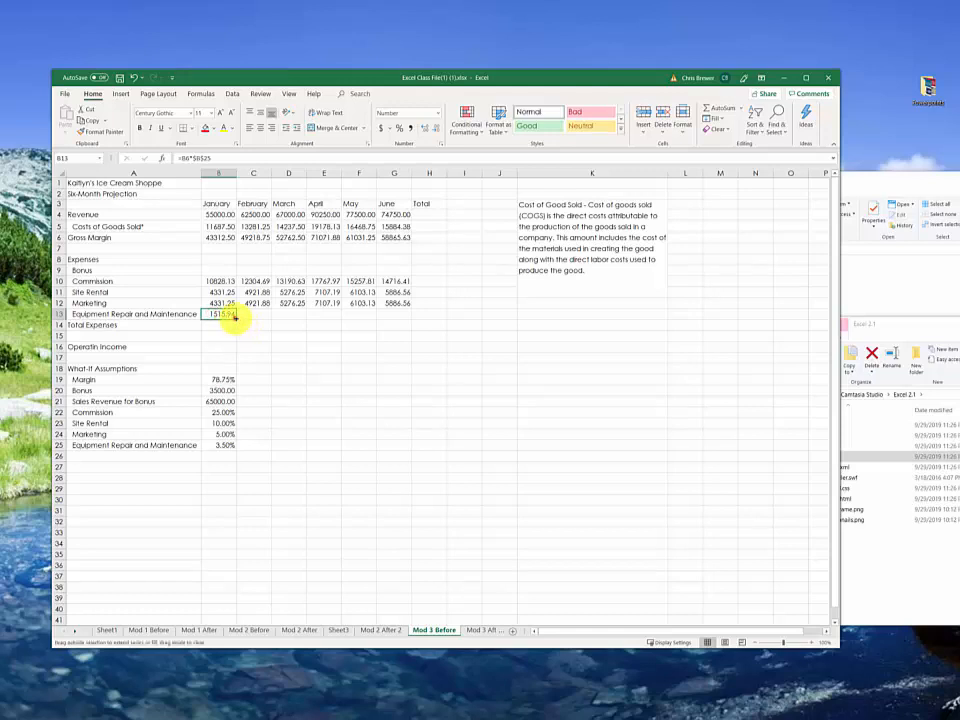
pyautogui.moveTo(234, 317); pyautogui.dragTo(388, 339)
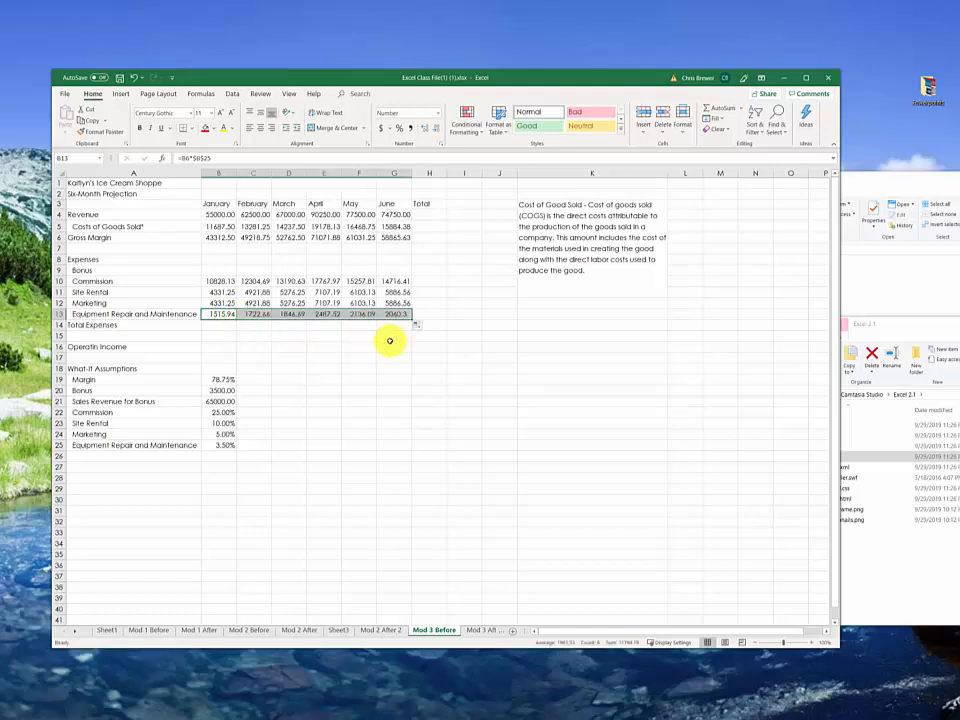
pyautogui.click(103, 329)
pyautogui.click(207, 332)
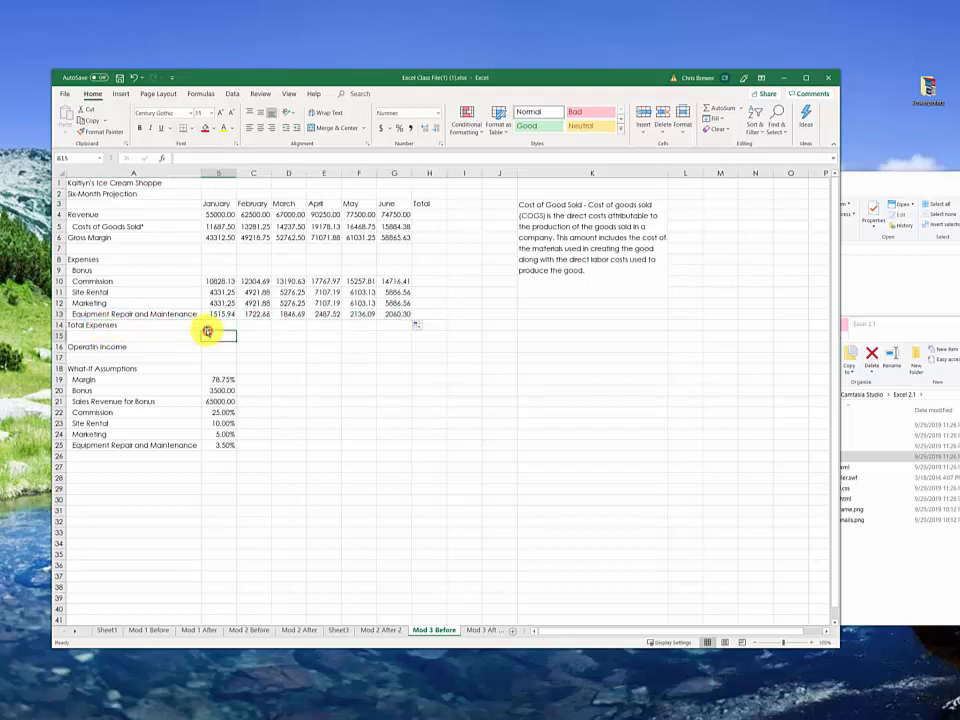
pyautogui.moveTo(209, 316); pyautogui.dragTo(212, 321)
pyautogui.moveTo(214, 268); pyautogui.dragTo(211, 293)
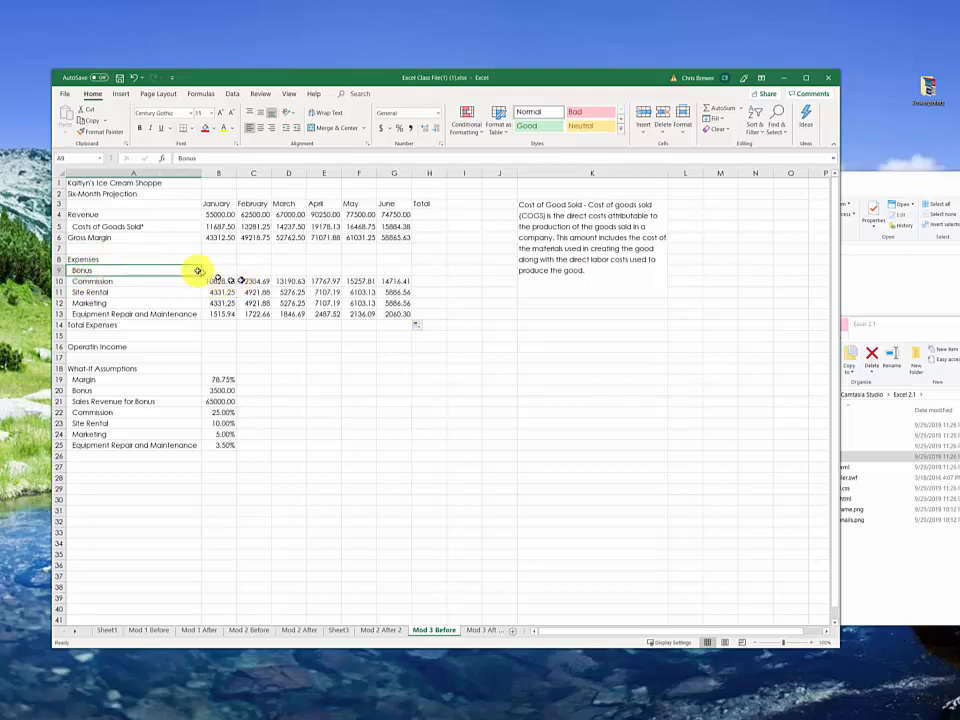
pyautogui.click(222, 271)
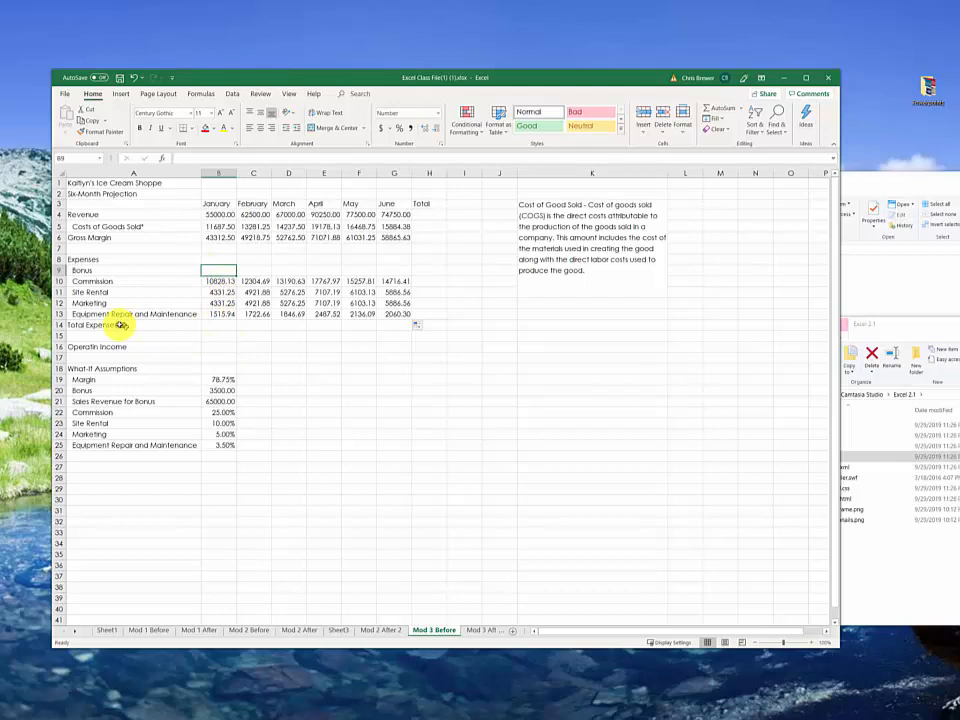
# Step: Total January's expenses in B14 with =SUM(B9:B13), including the empty Bonus cell, and fill the formula across to G14
pyautogui.click(217, 326)
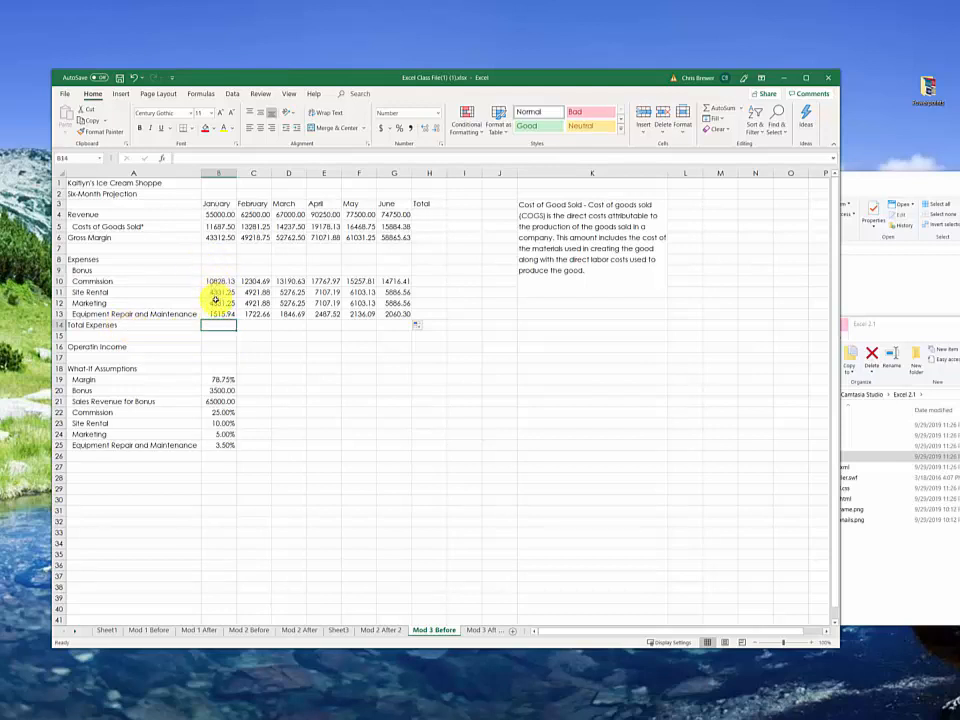
pyautogui.write('=')
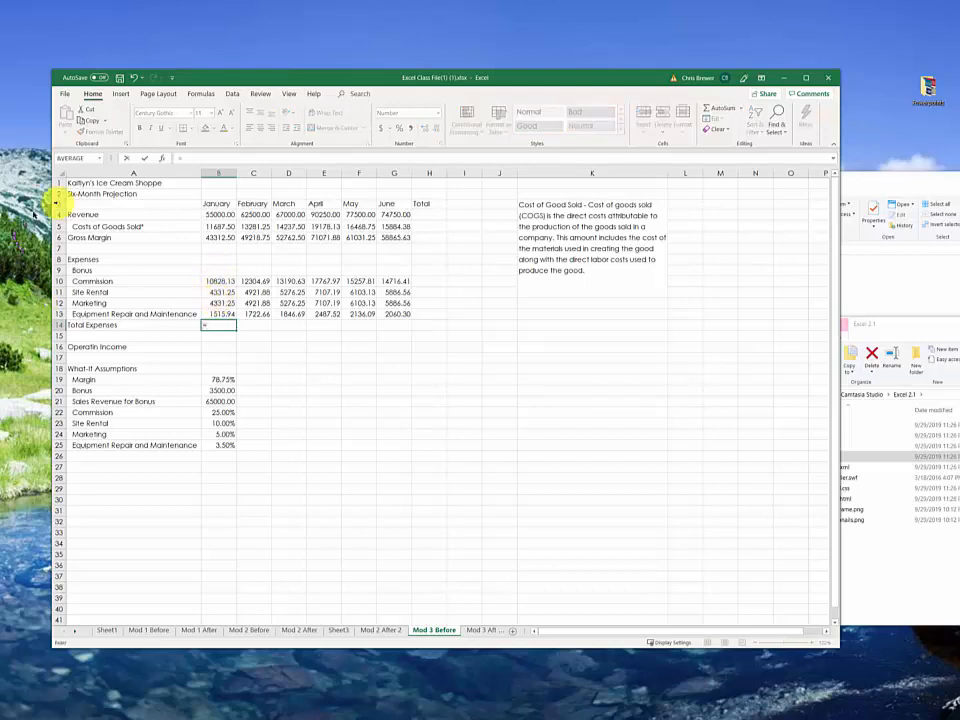
pyautogui.click(99, 158)
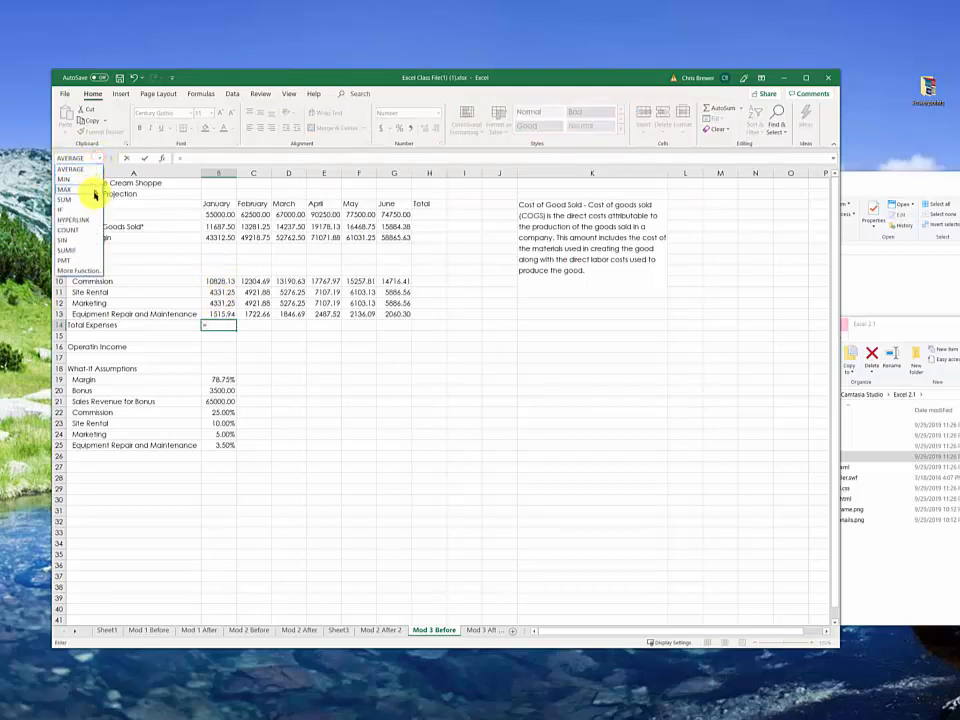
pyautogui.click(90, 200)
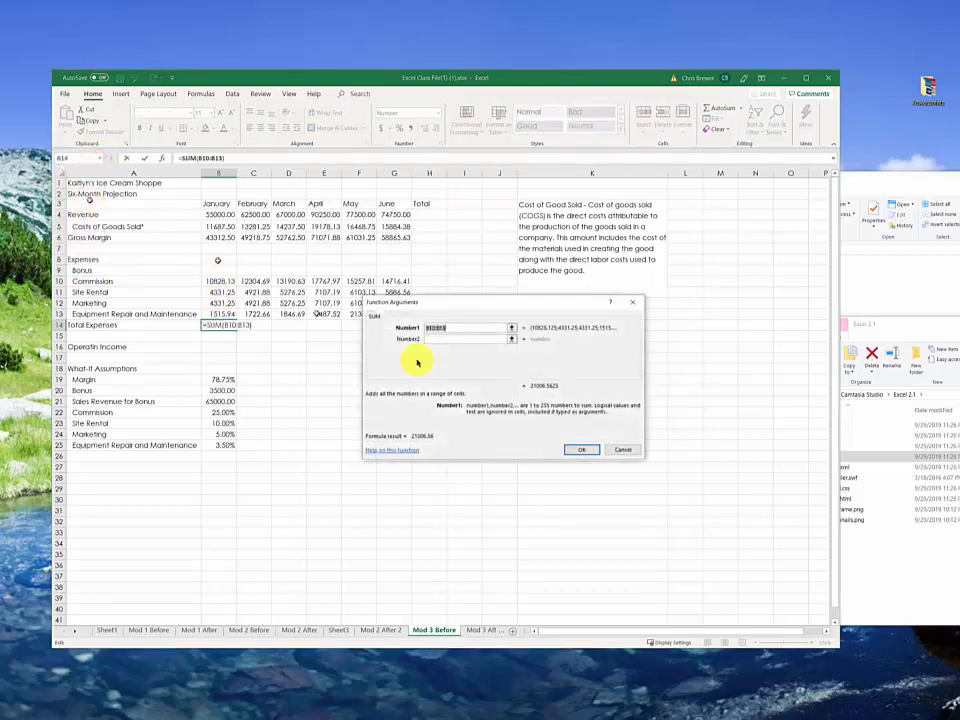
pyautogui.moveTo(212, 268); pyautogui.dragTo(214, 313)
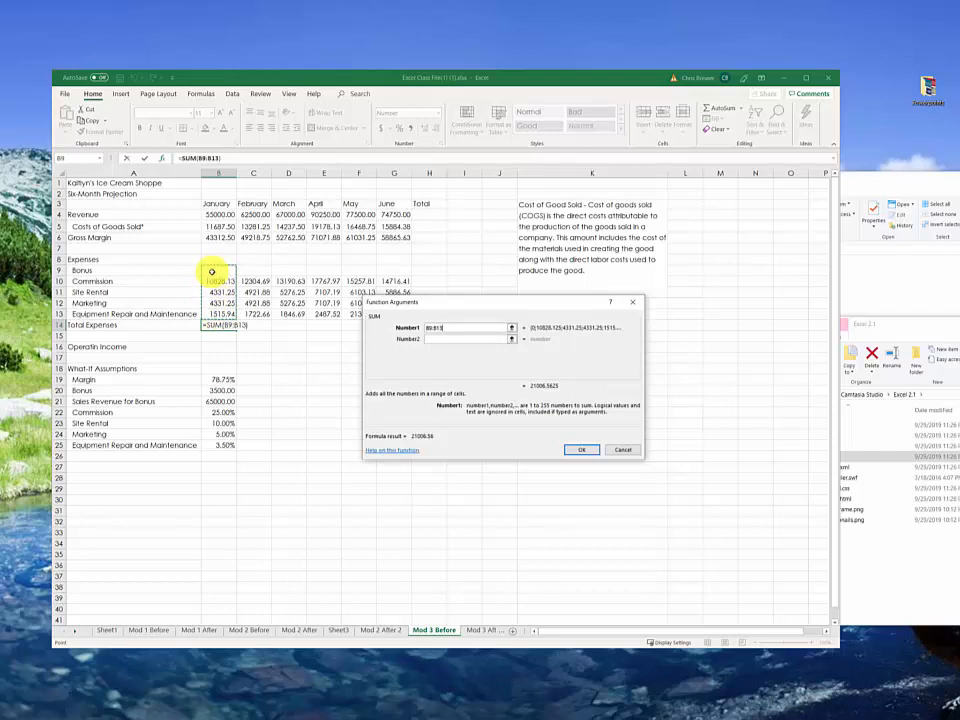
pyautogui.press('Return')
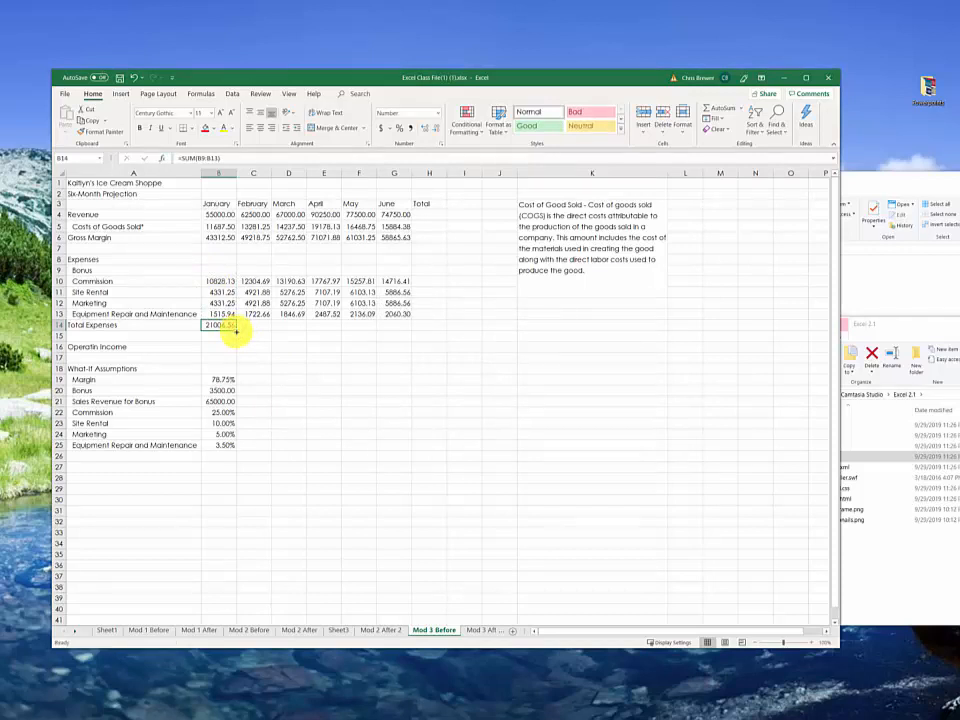
pyautogui.moveTo(235, 331); pyautogui.dragTo(416, 352)
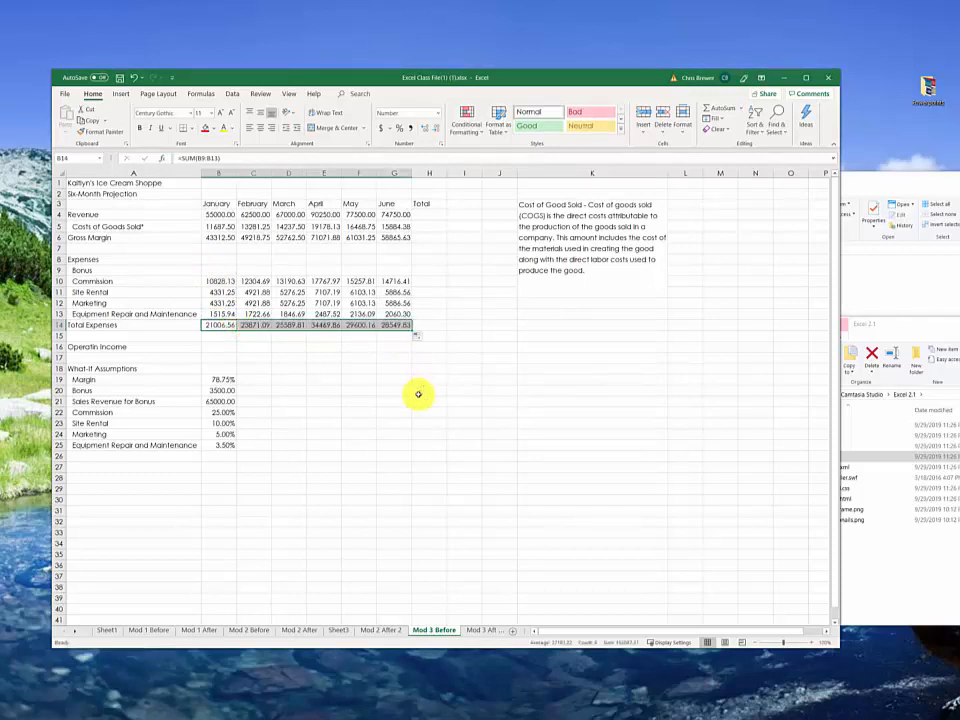
# Step: Calculate January's operating income in B16 as =B6-B14 and fill the formula across to G16
pyautogui.click(209, 347)
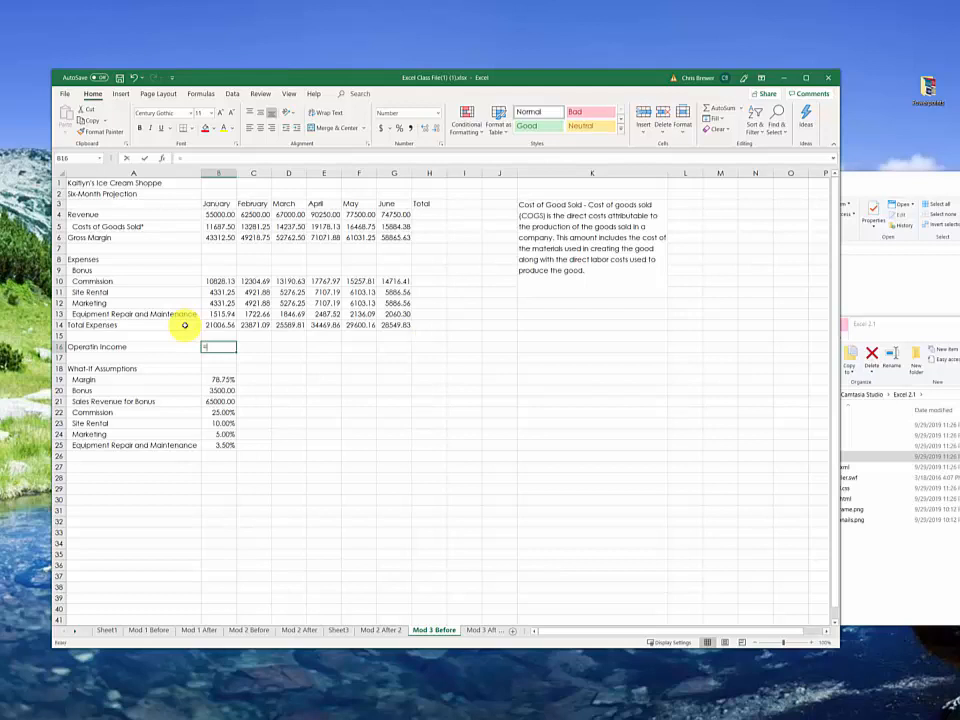
pyautogui.write('=')
pyautogui.click(216, 238)
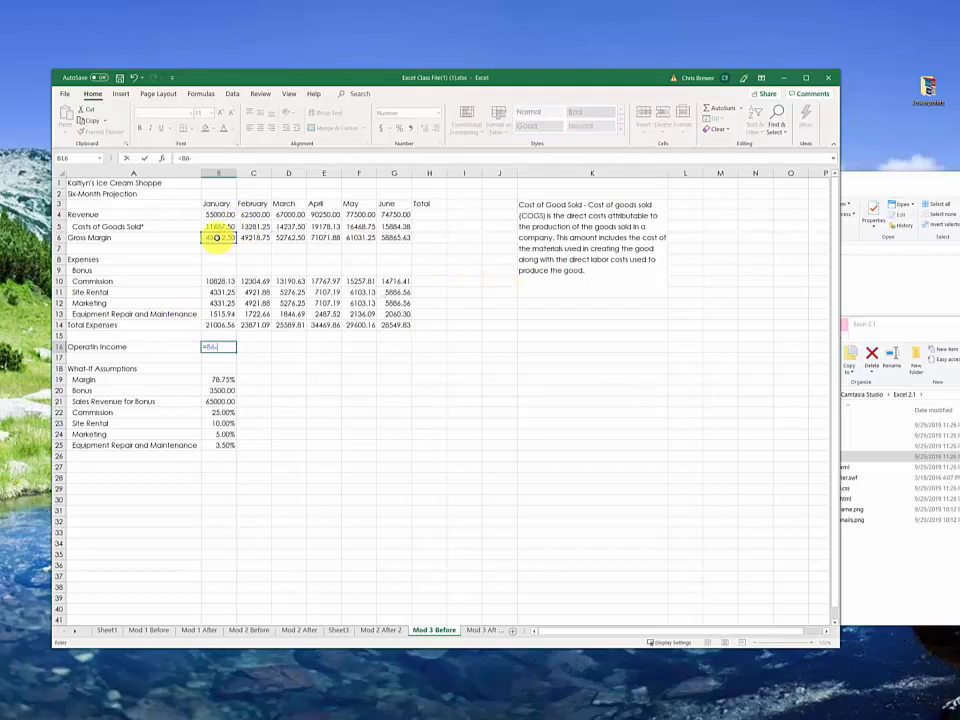
pyautogui.click(219, 325)
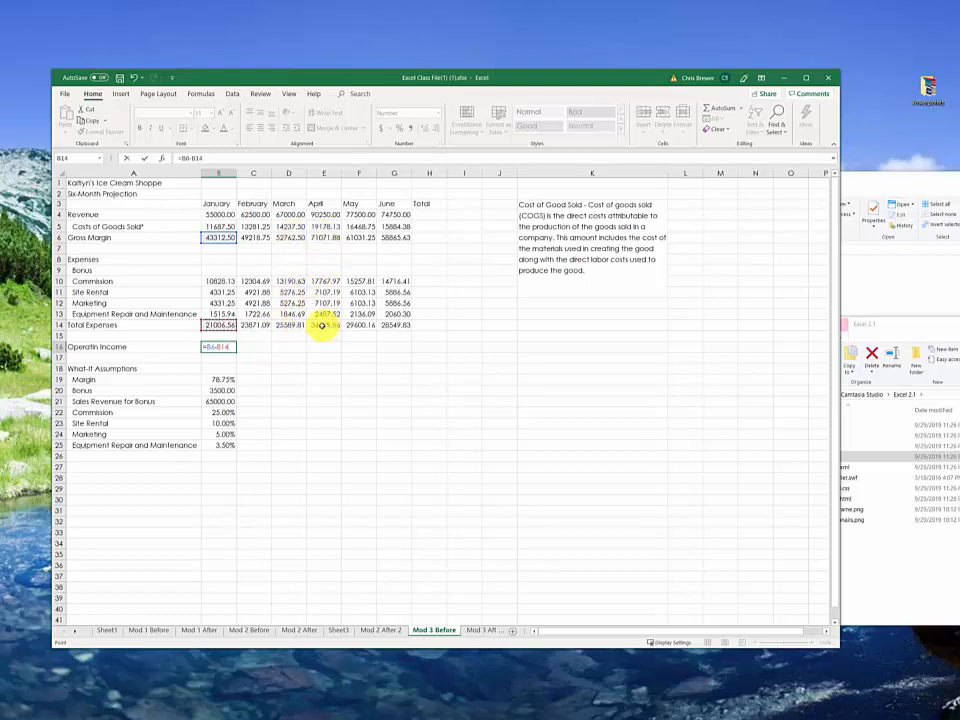
pyautogui.press('Return')
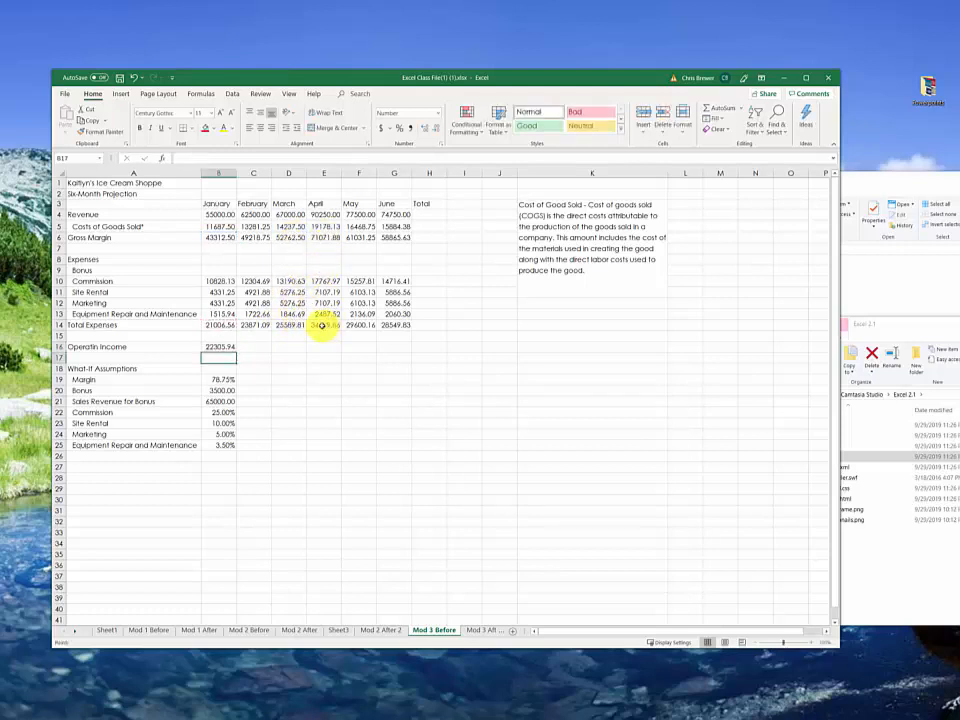
pyautogui.click(207, 347)
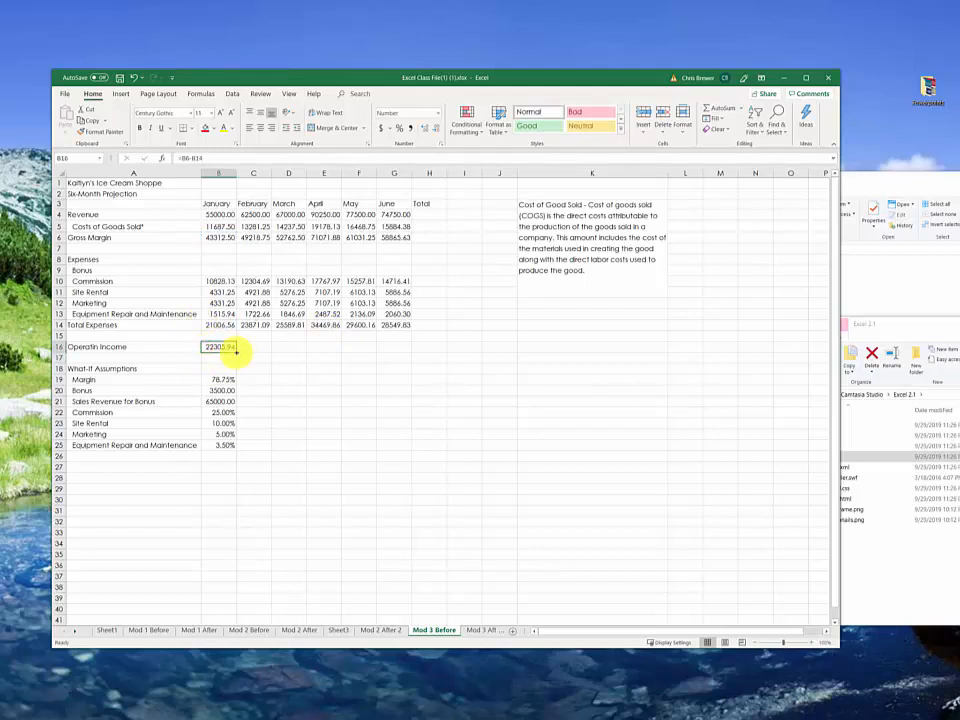
pyautogui.moveTo(236, 352); pyautogui.dragTo(399, 362)
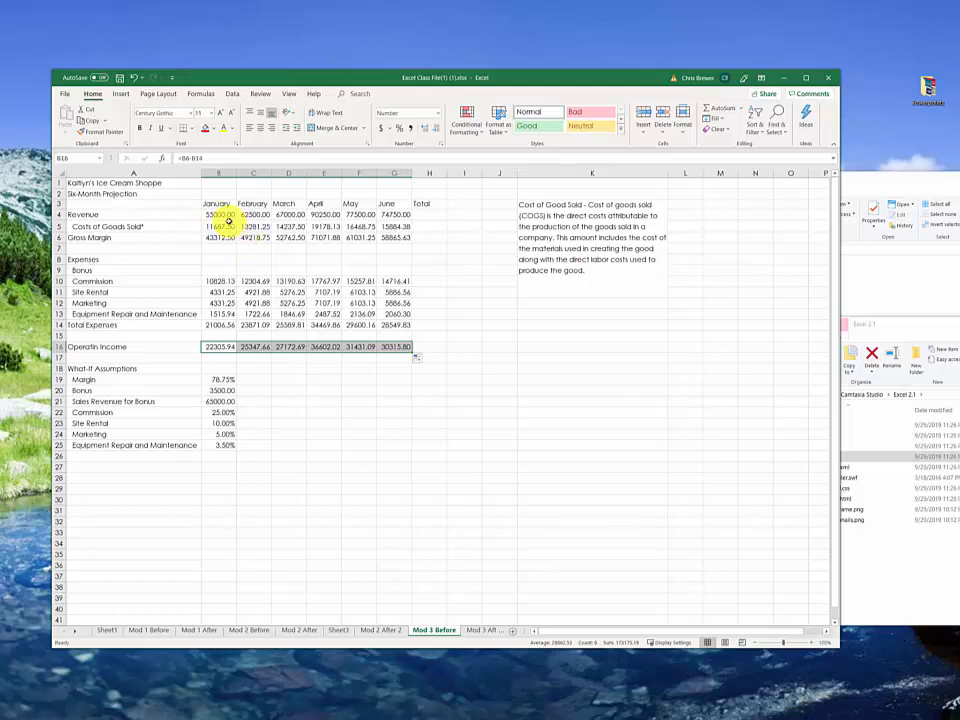
# Step: Compare the monthly revenues in row 4 with the Sales Revenue for Bonus threshold in B21, and check the Bonus amount in B20
pyautogui.click(216, 215)
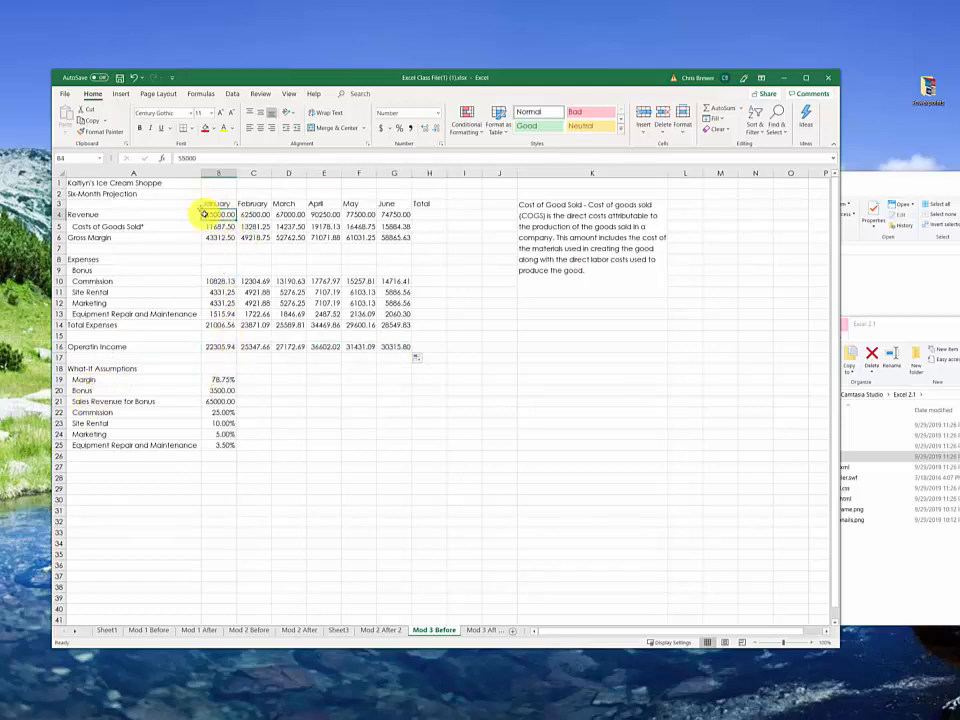
pyautogui.click(255, 215)
pyautogui.click(290, 215)
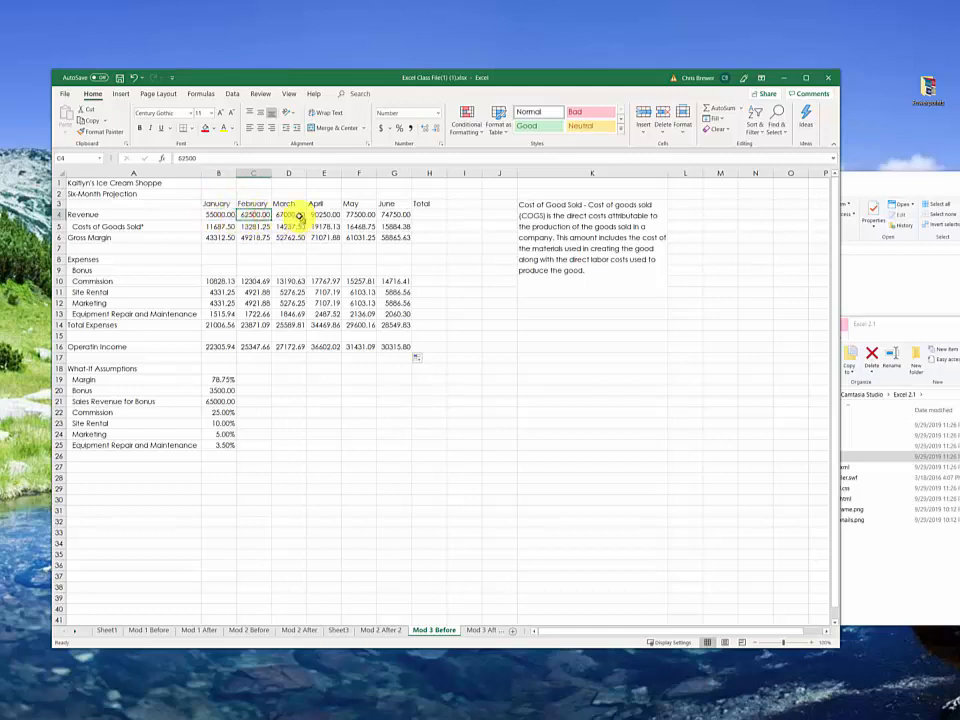
pyautogui.click(216, 214)
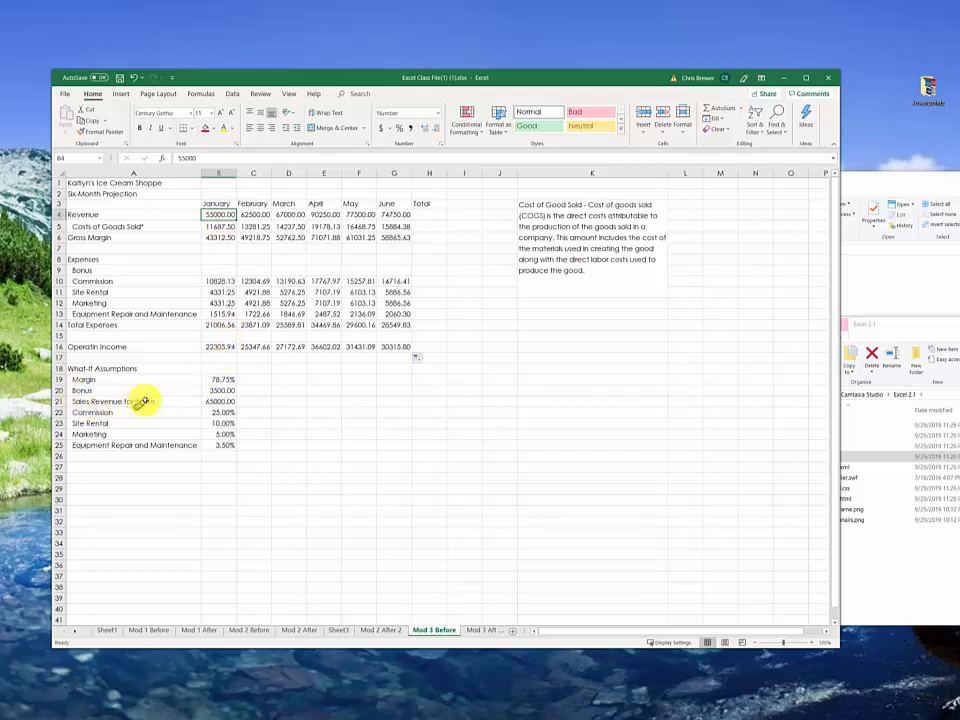
pyautogui.click(221, 402)
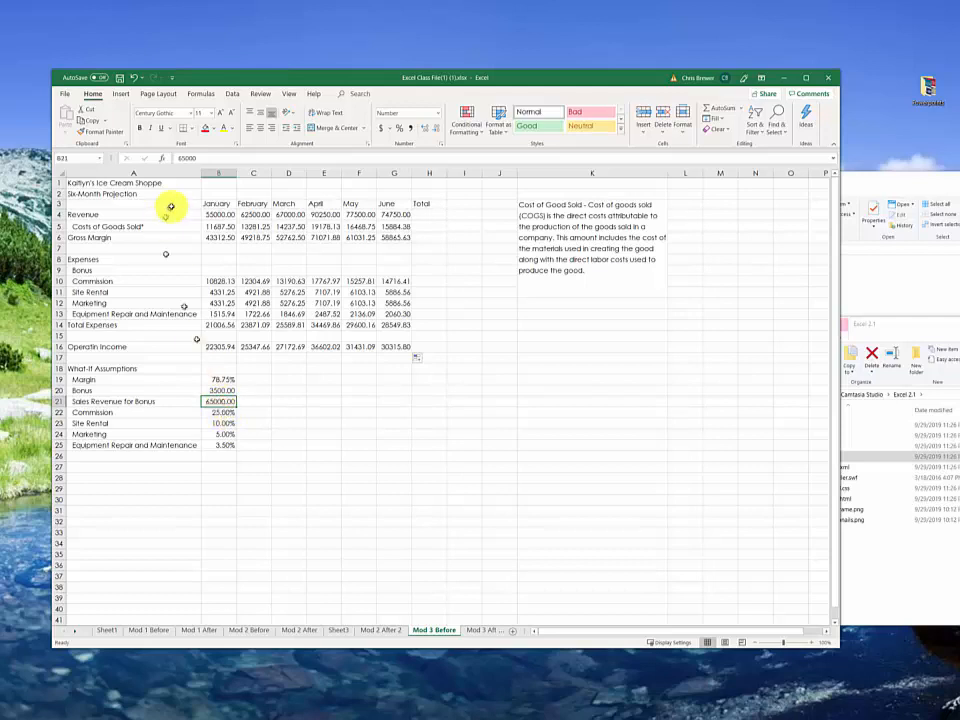
pyautogui.click(217, 215)
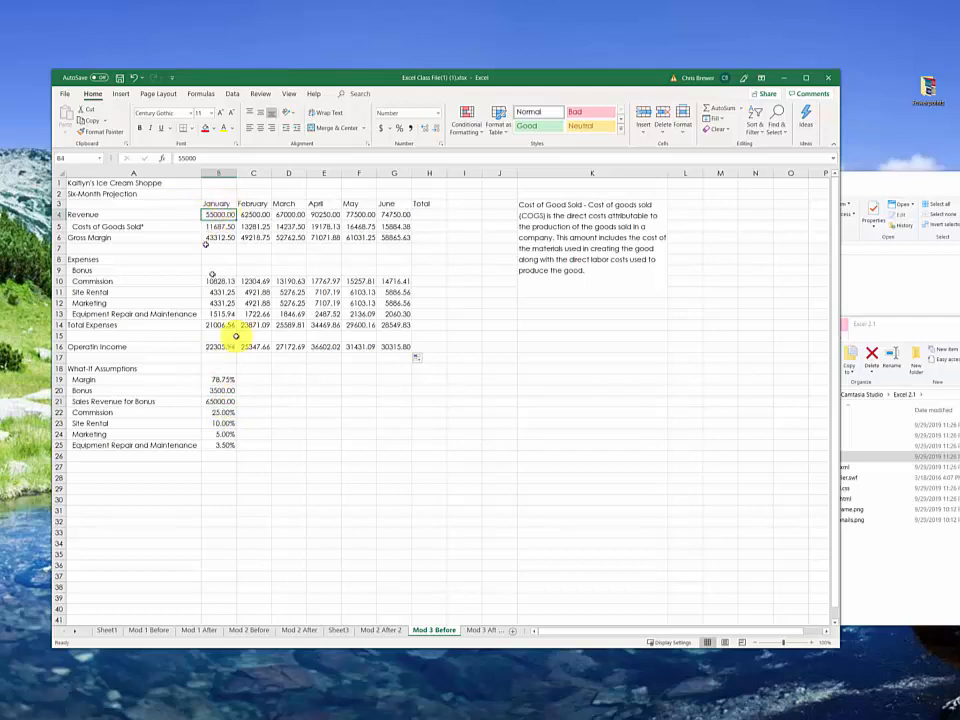
pyautogui.click(221, 401)
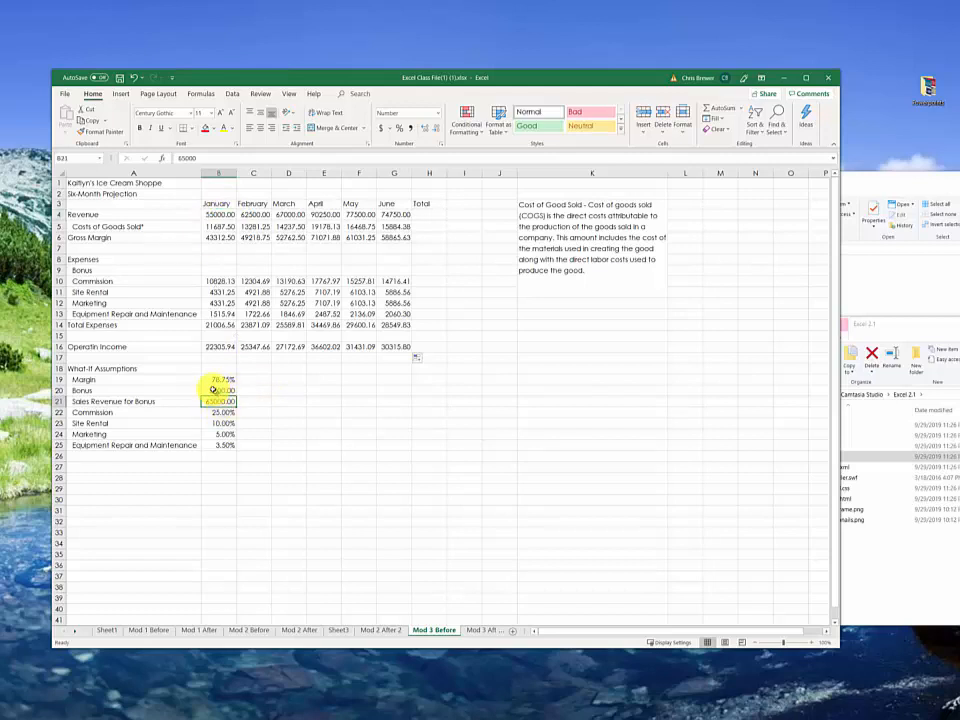
pyautogui.click(218, 390)
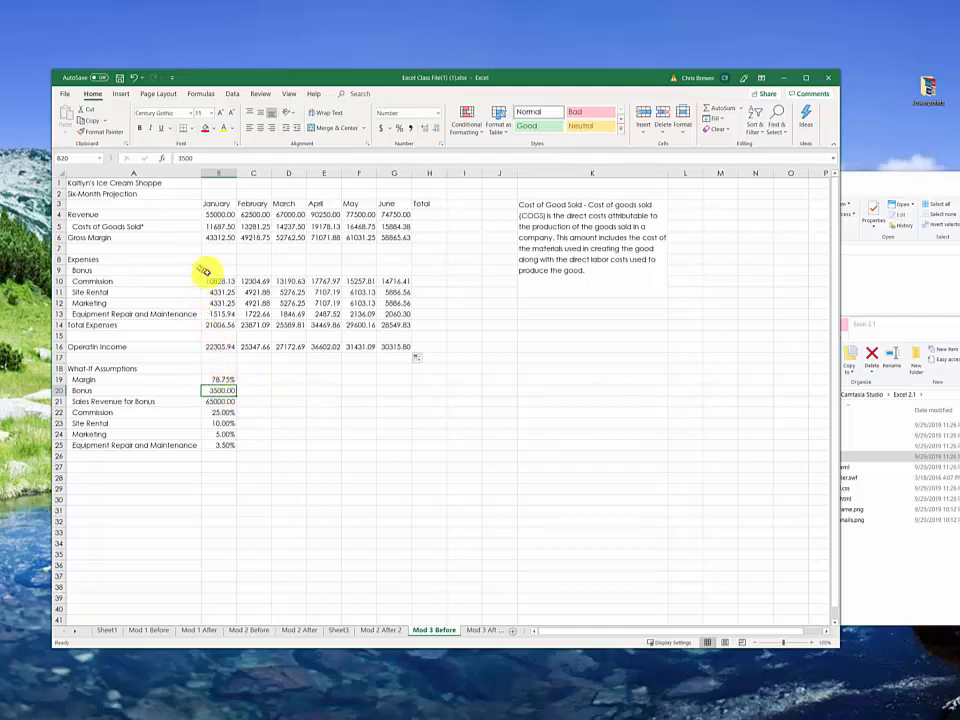
# Step: Start an IF function for January's Bonus in B9 with the logical test B4>$B$21
pyautogui.click(205, 270)
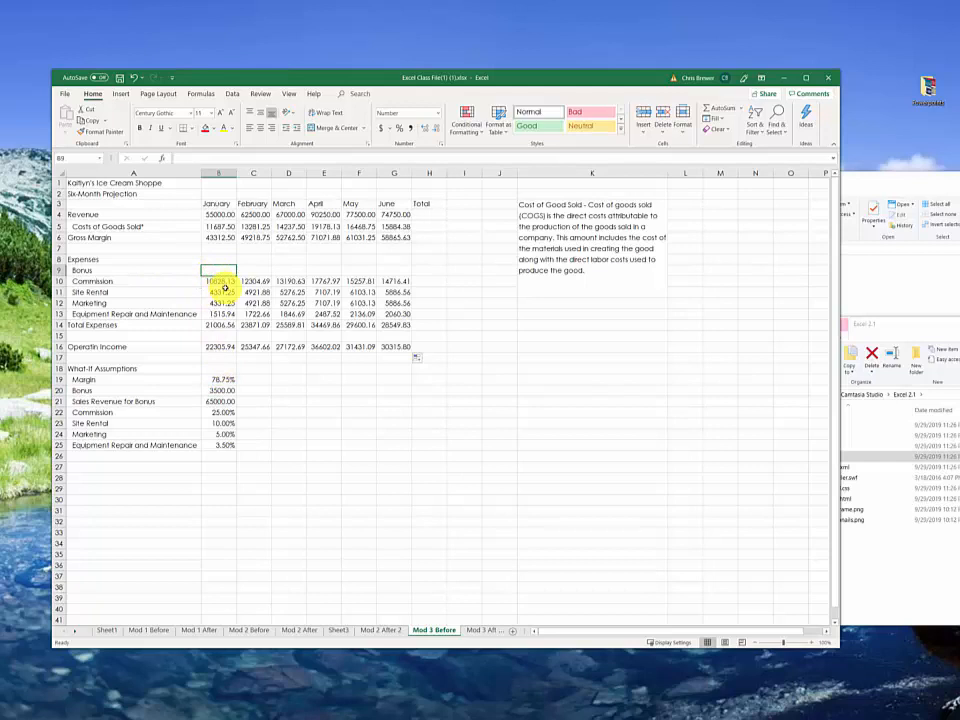
pyautogui.write('=')
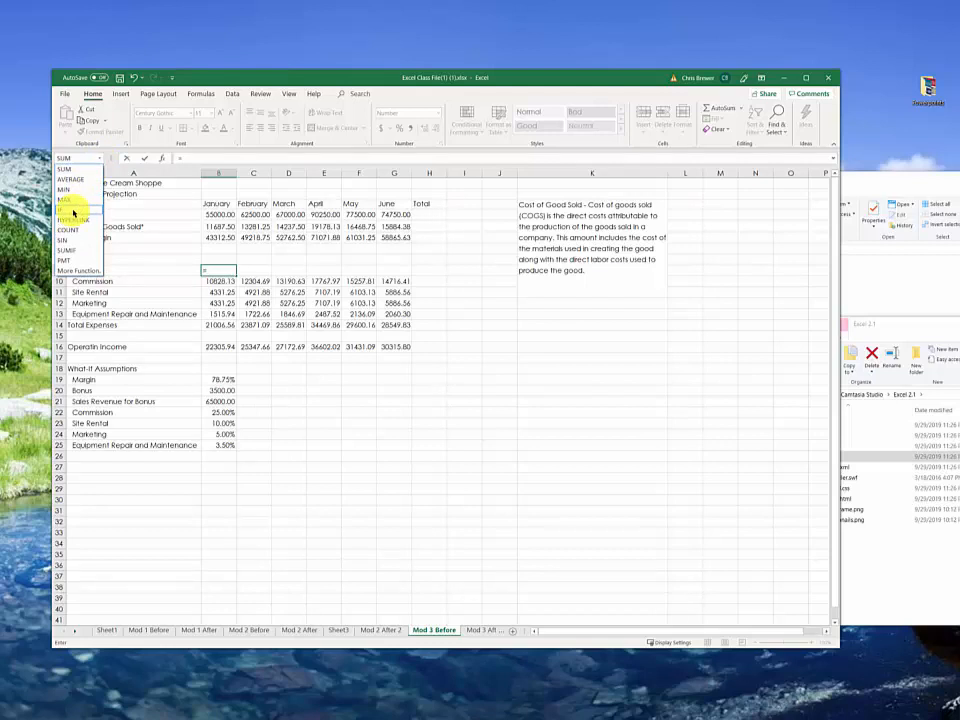
pyautogui.click(73, 213)
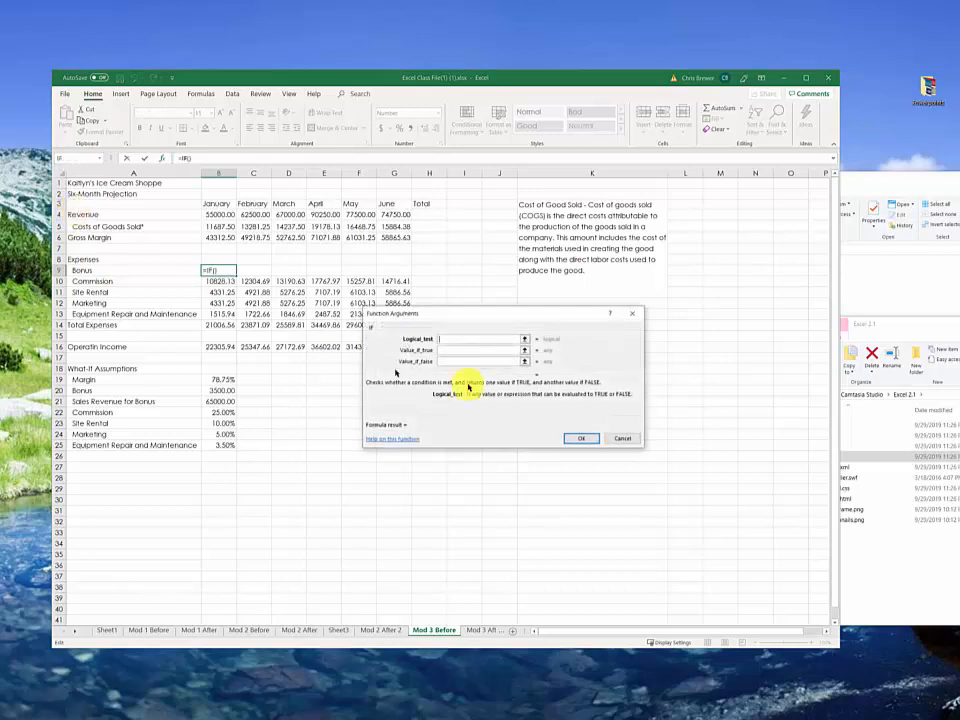
pyautogui.moveTo(474, 320); pyautogui.dragTo(546, 282)
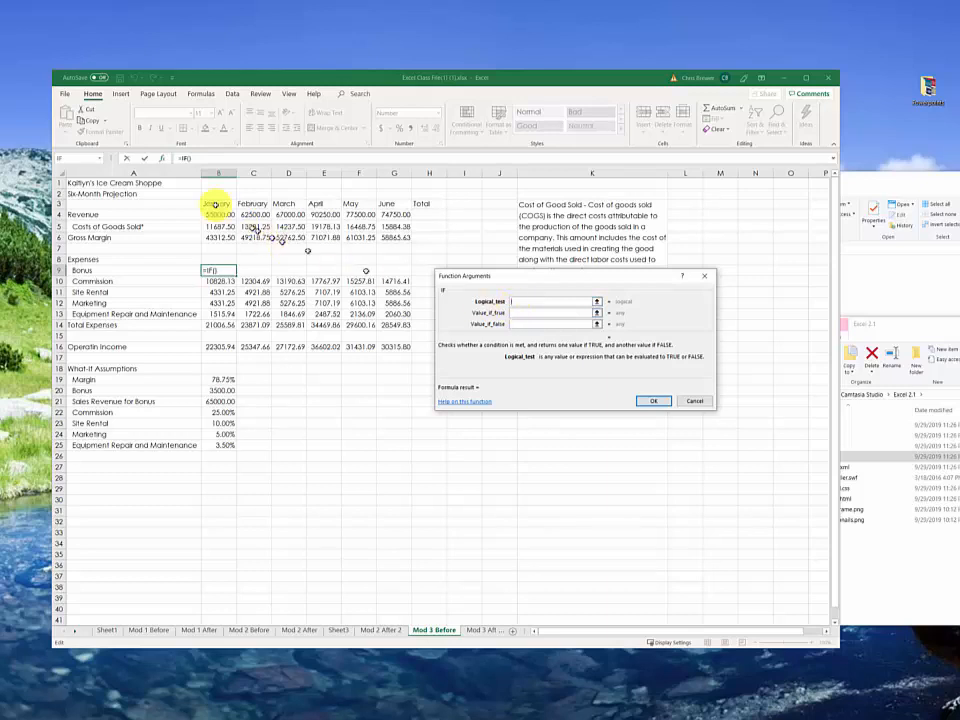
pyautogui.click(220, 214)
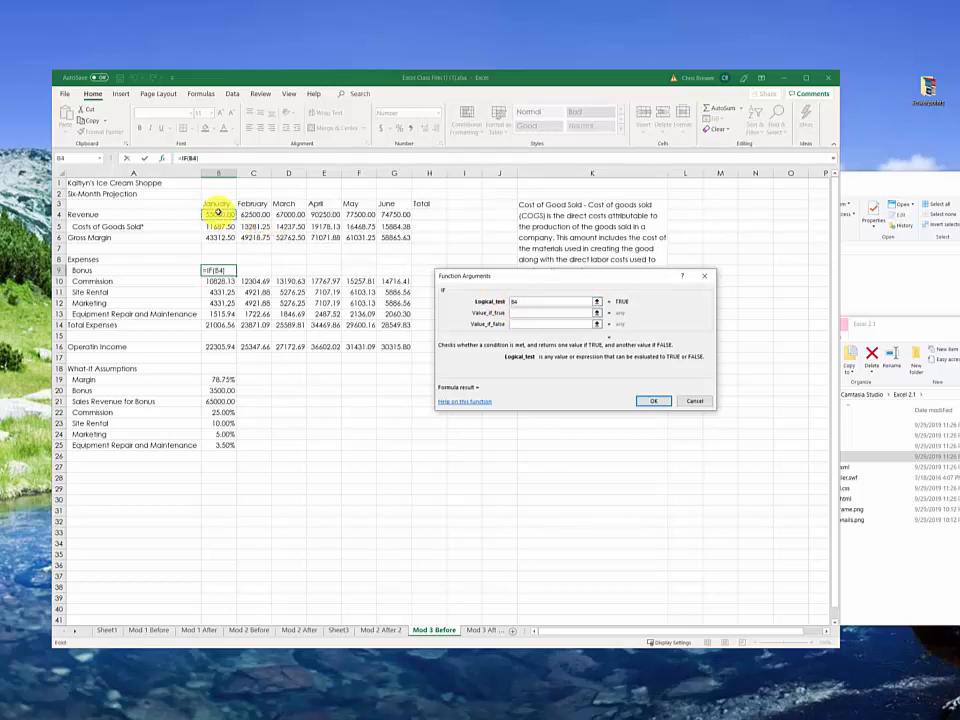
pyautogui.write('>')
pyautogui.click(224, 401)
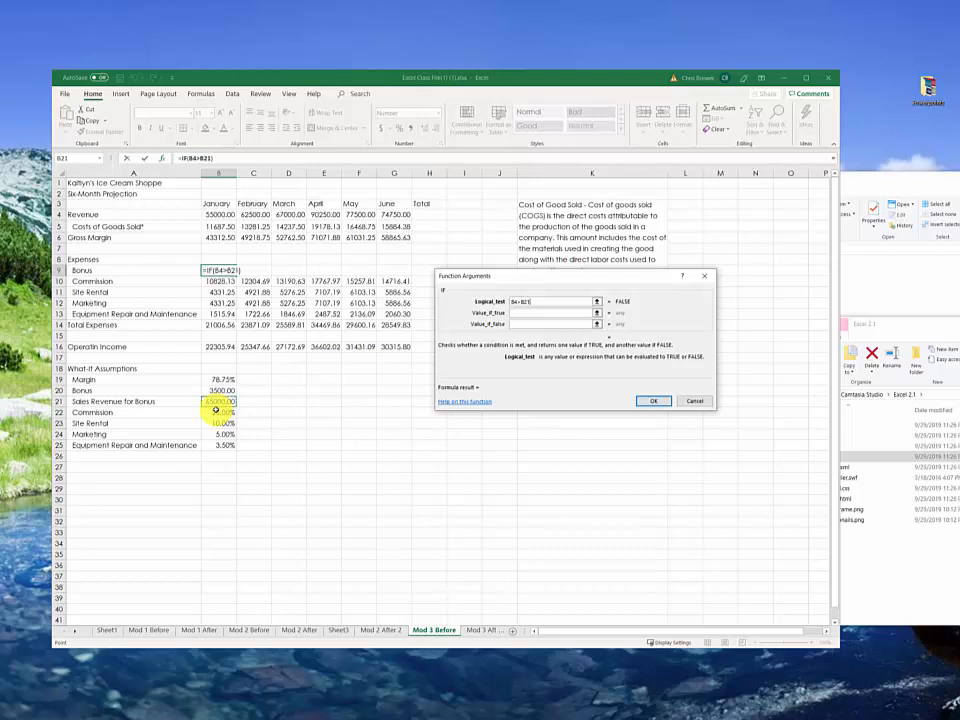
pyautogui.press('F4')
# Step: Complete January's Bonus IF function in B9 with $B$20 as the value if true and 0 as the value if false
pyautogui.click(515, 313)
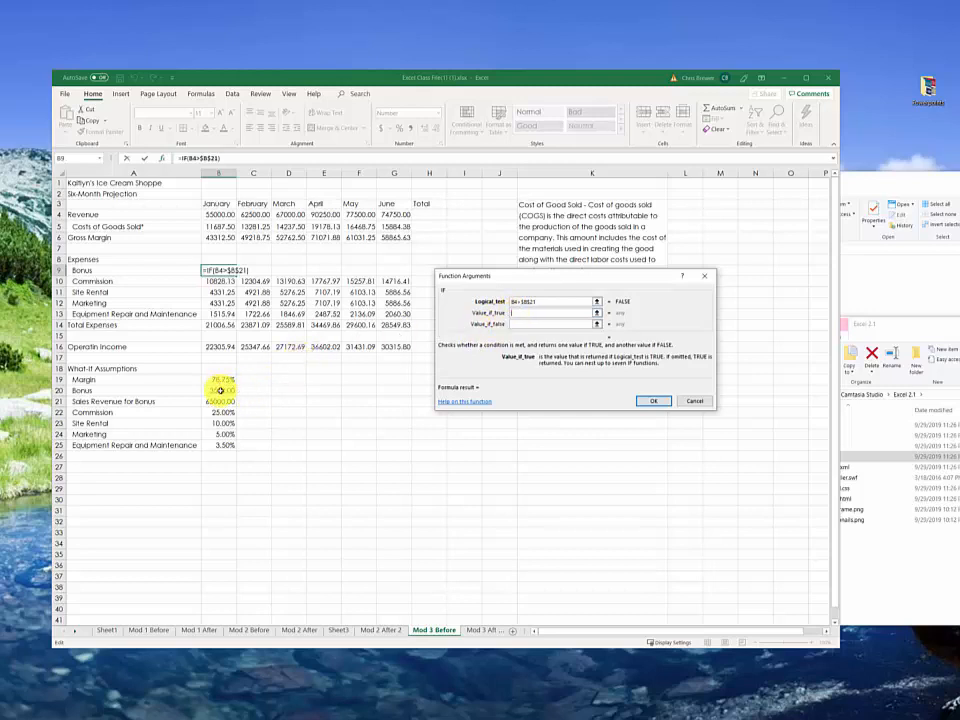
pyautogui.click(220, 391)
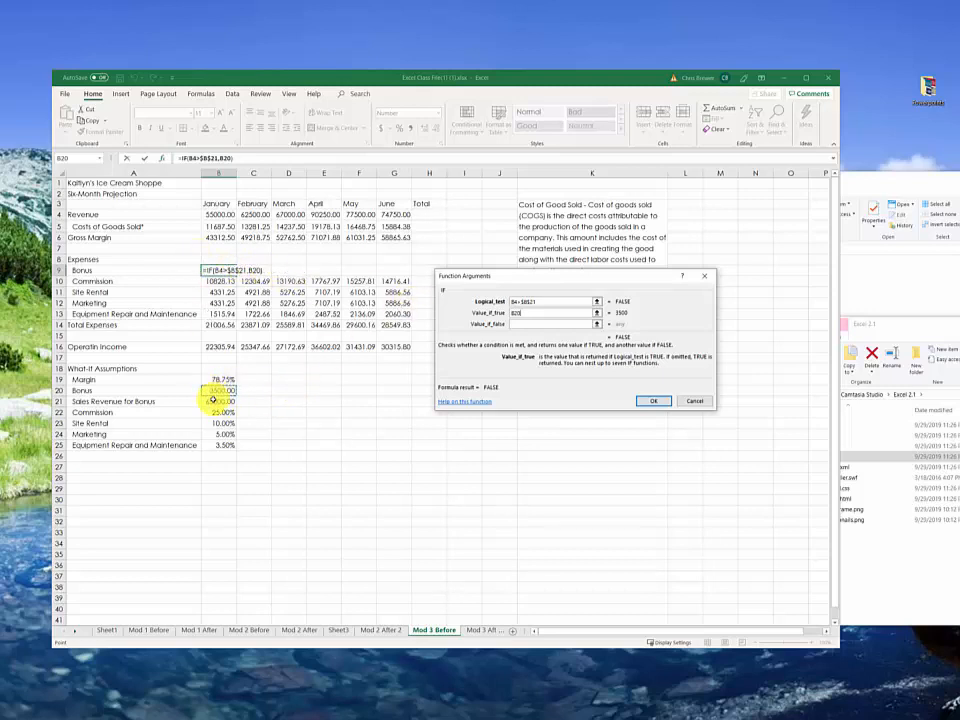
pyautogui.click(517, 323)
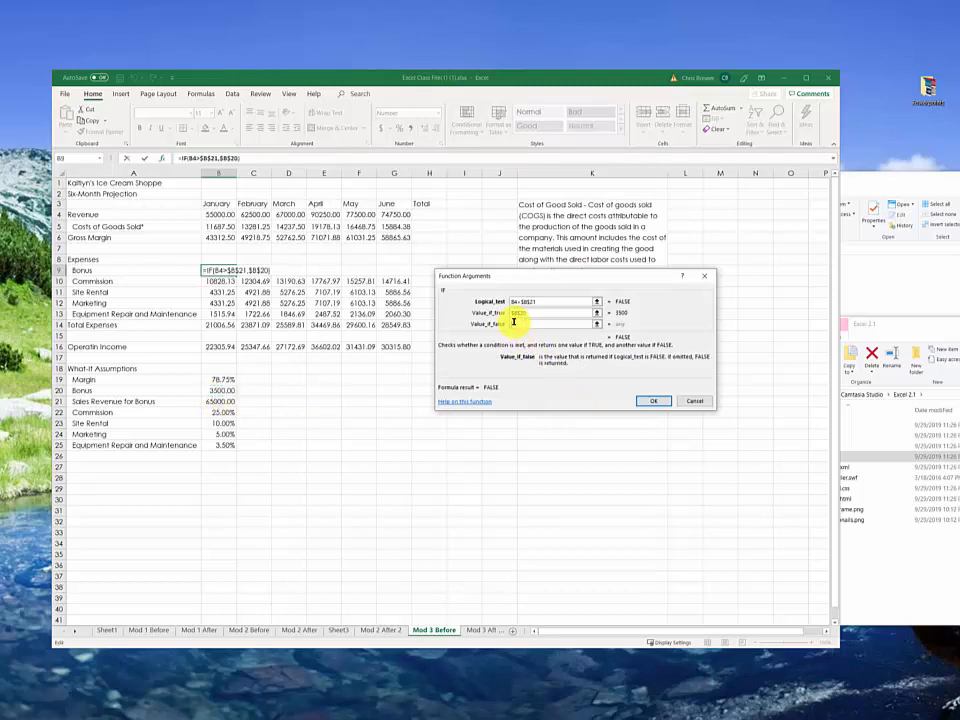
pyautogui.write('0')
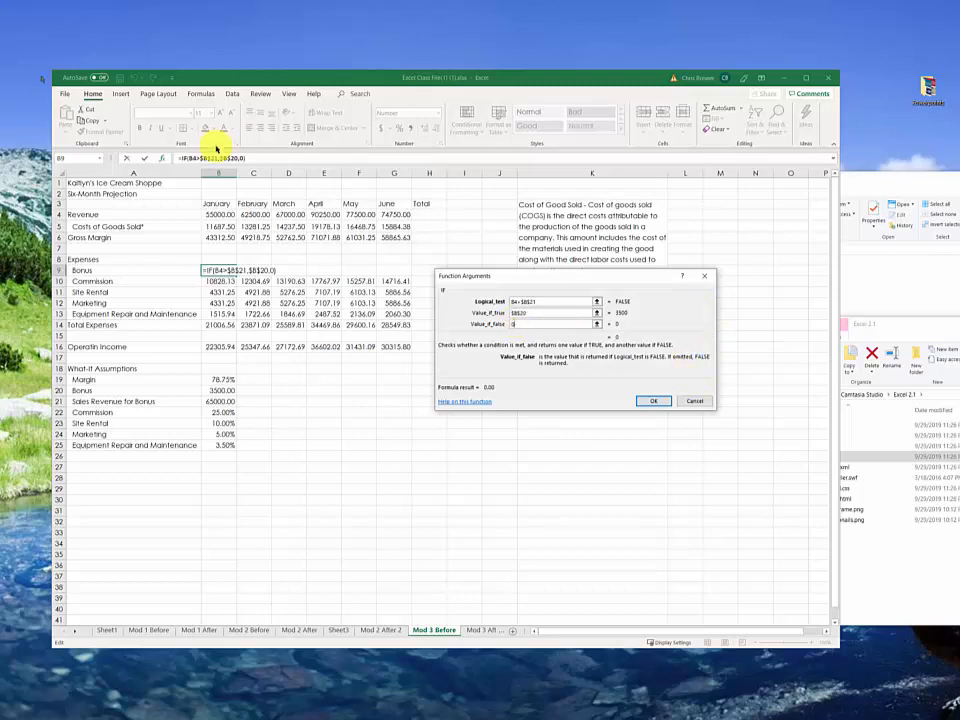
pyautogui.moveTo(187, 160); pyautogui.dragTo(203, 160)
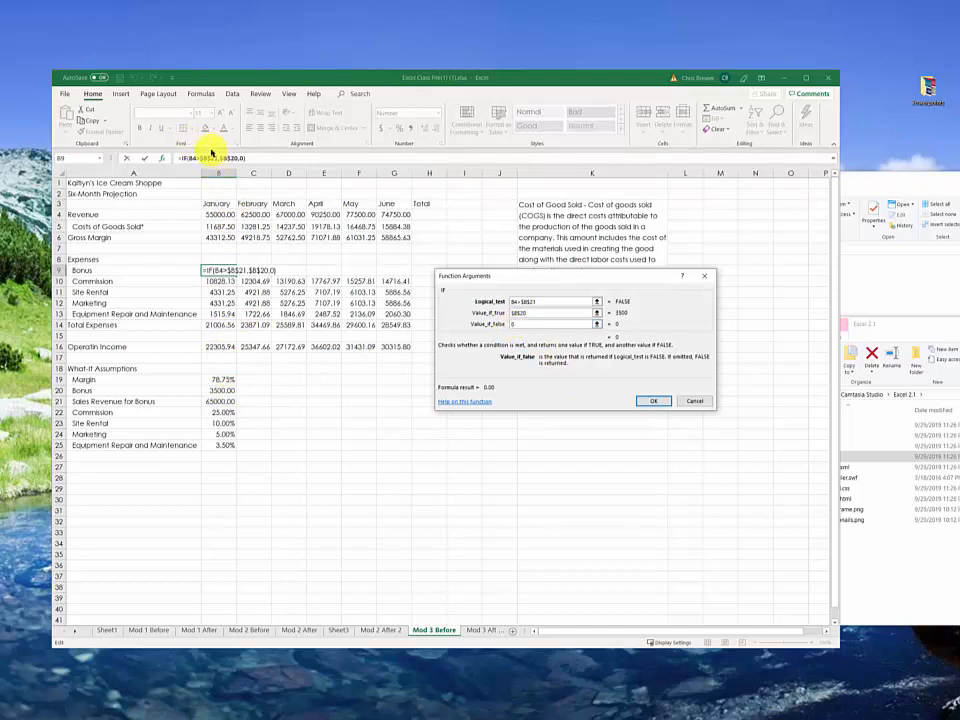
pyautogui.click(651, 401)
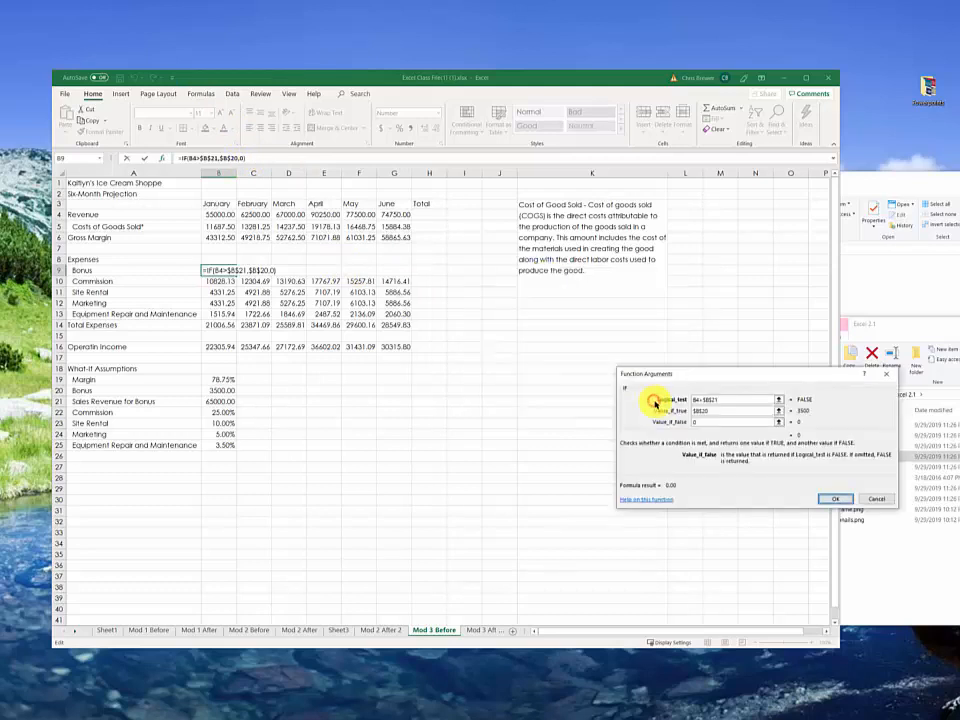
pyautogui.click(836, 498)
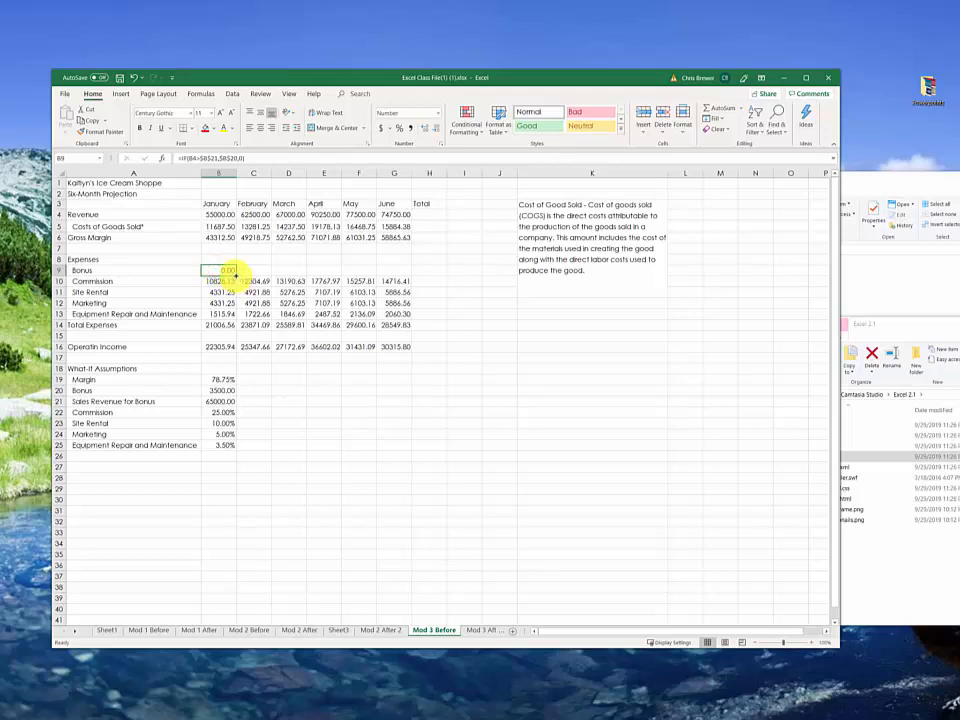
pyautogui.moveTo(236, 275); pyautogui.dragTo(268, 280)
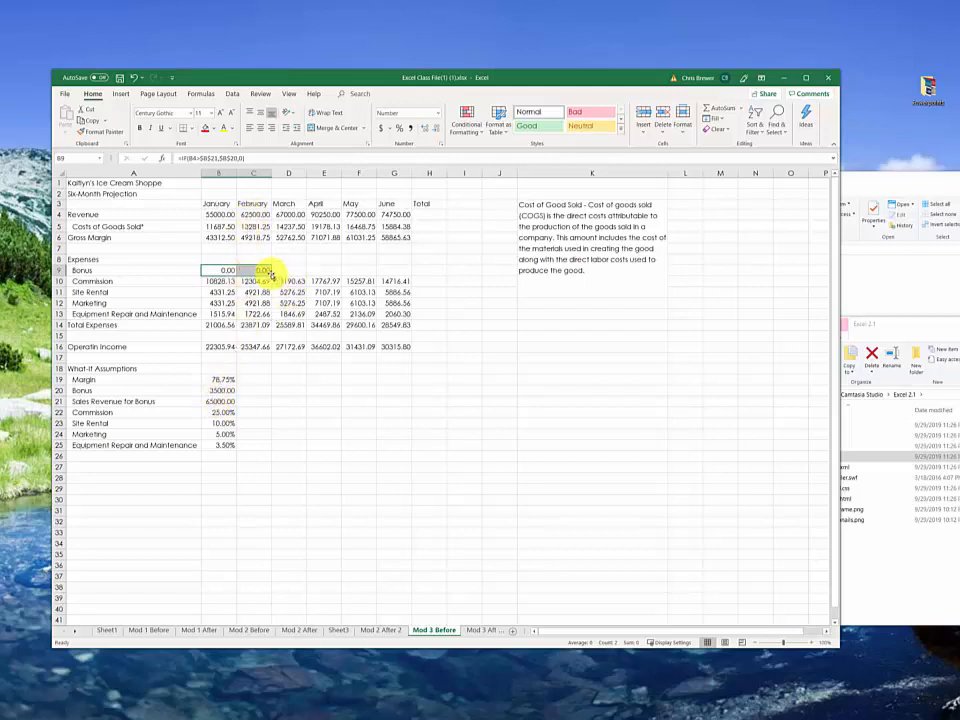
pyautogui.moveTo(271, 276); pyautogui.dragTo(300, 269)
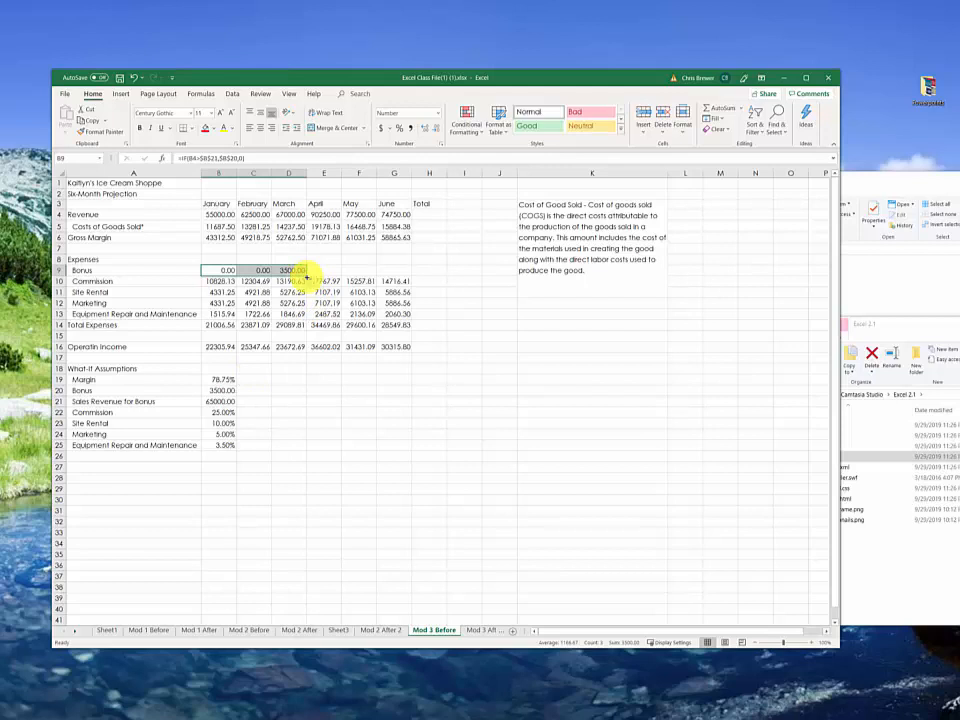
pyautogui.moveTo(306, 276); pyautogui.dragTo(405, 276)
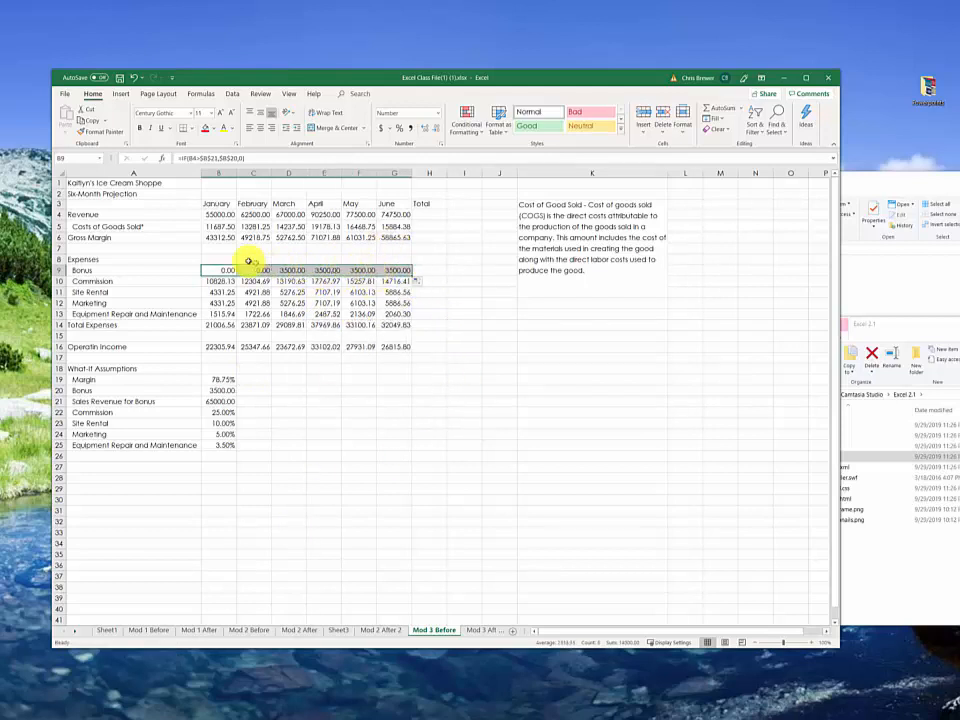
pyautogui.hotkey('ctrl', 'z')
pyautogui.hotkey('ctrl', 'z')
pyautogui.hotkey('ctrl', 'z')
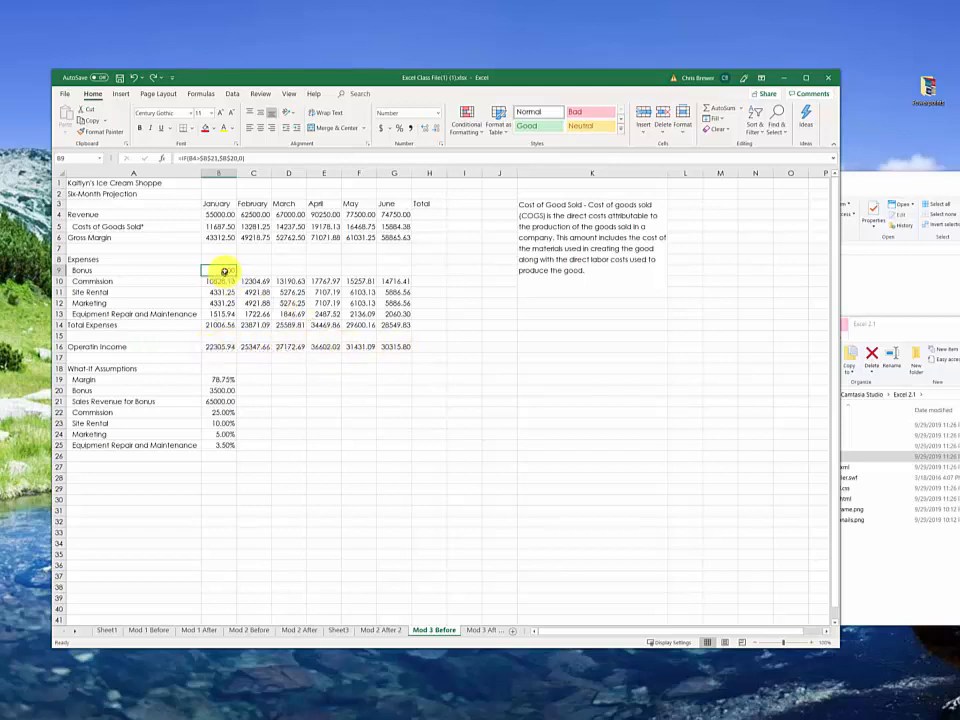
# Step: Fill January's Bonus formula from B9 across to June in G9
pyautogui.moveTo(236, 276); pyautogui.dragTo(400, 290)
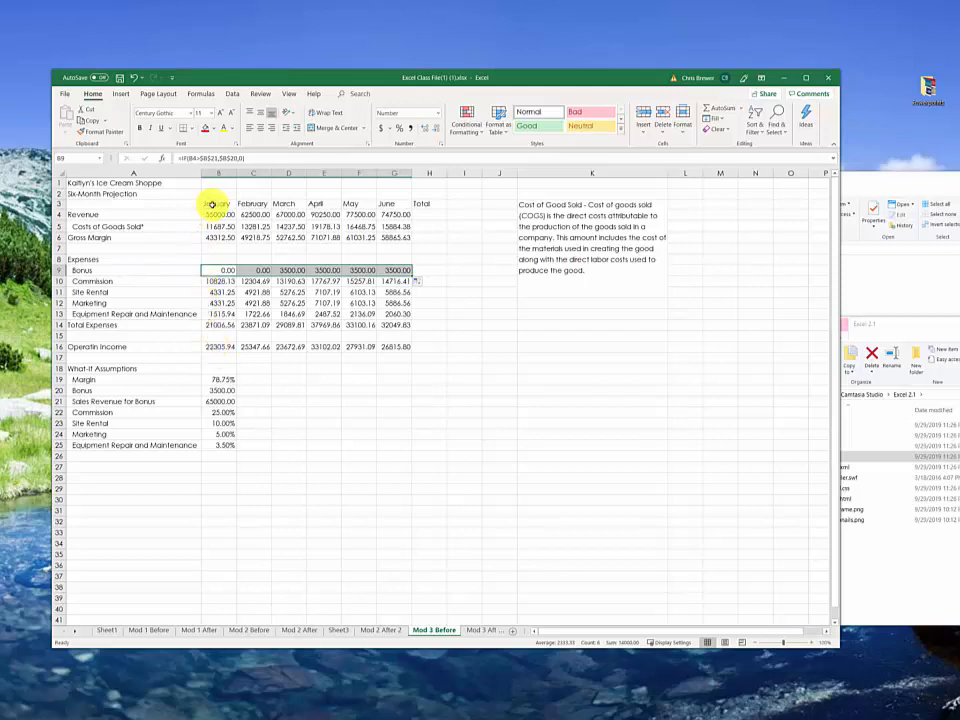
# Step: Insert a 3-D clustered column chart from the month names in B3:G3 and the operating income in B16:G16
pyautogui.moveTo(210, 205); pyautogui.dragTo(379, 206)
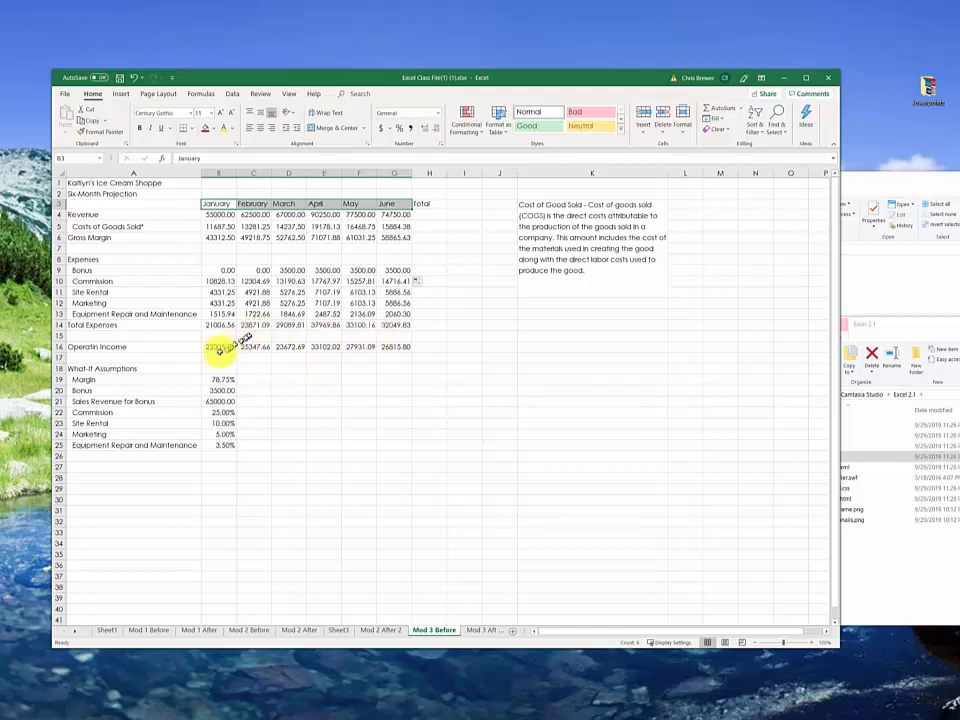
pyautogui.moveTo(212, 347); pyautogui.dragTo(390, 347)
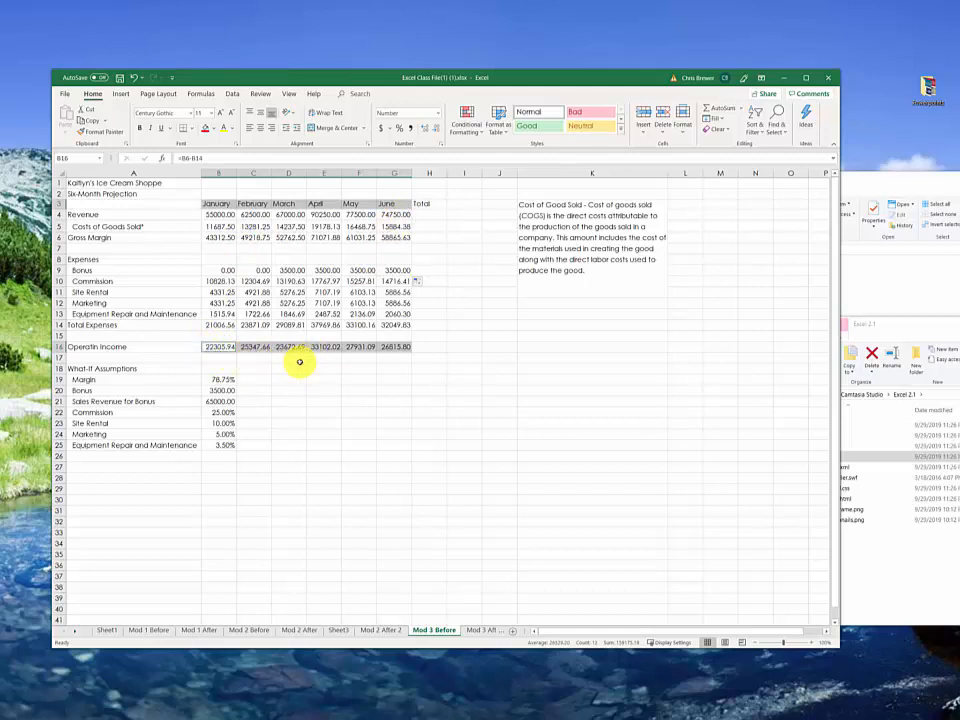
pyautogui.click(122, 94)
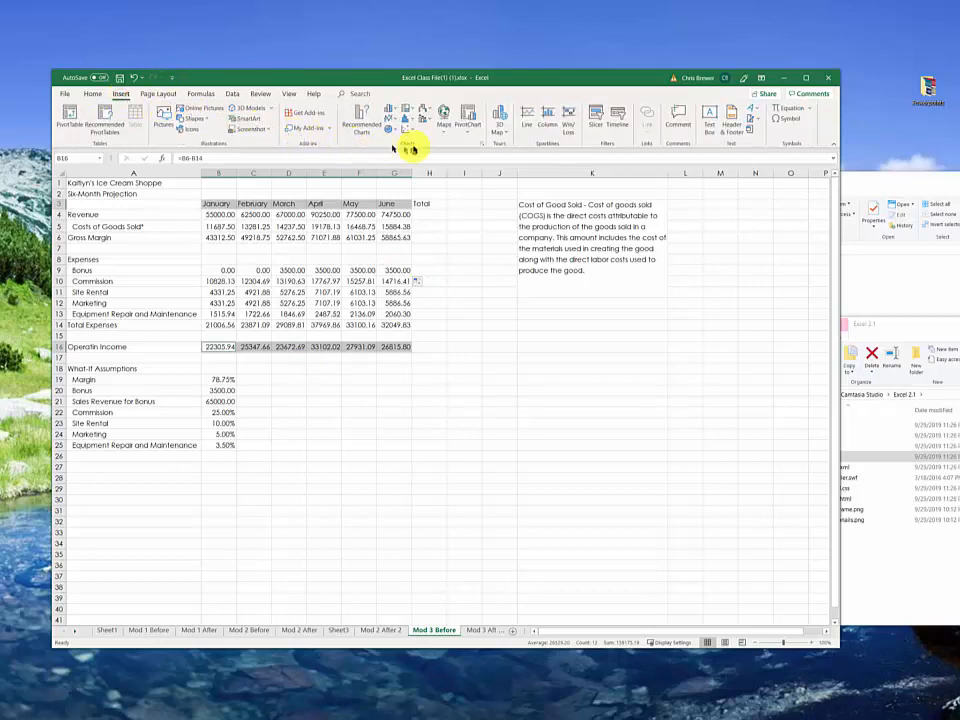
pyautogui.click(389, 108)
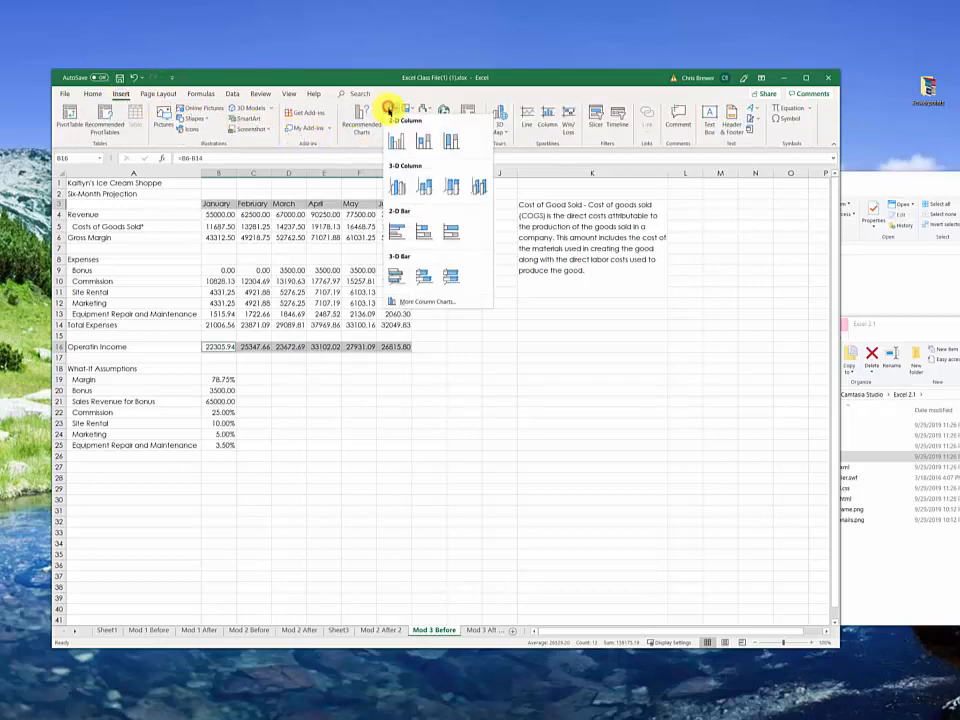
pyautogui.click(402, 183)
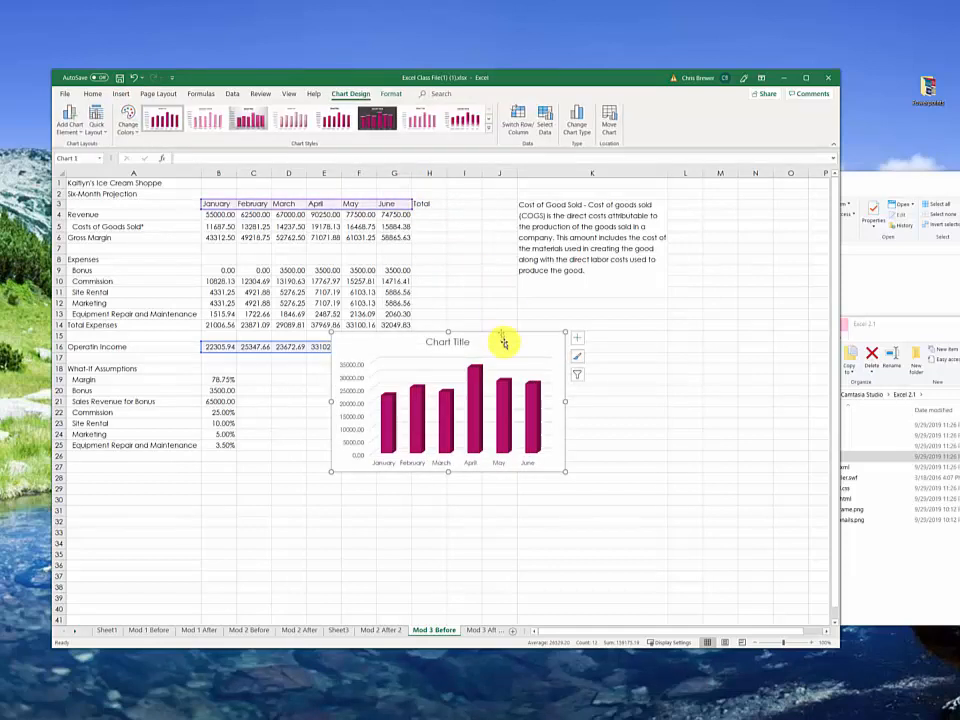
# Step: Move the column chart off the projection table so it clears the Total column, starting near column J and row 9
pyautogui.moveTo(514, 334); pyautogui.dragTo(605, 268)
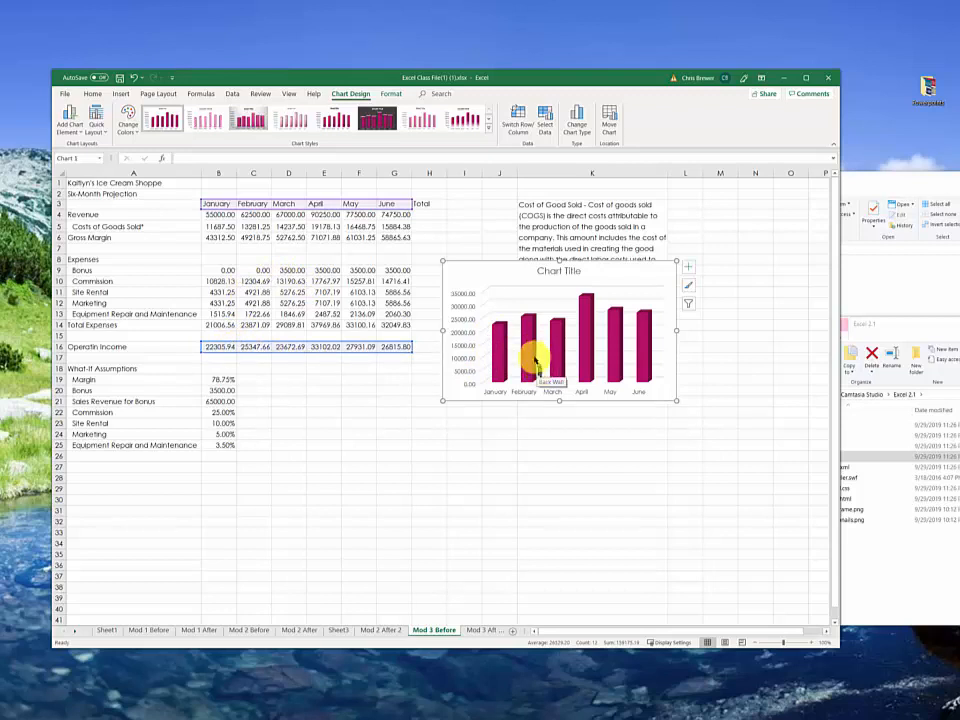
pyautogui.moveTo(532, 332)
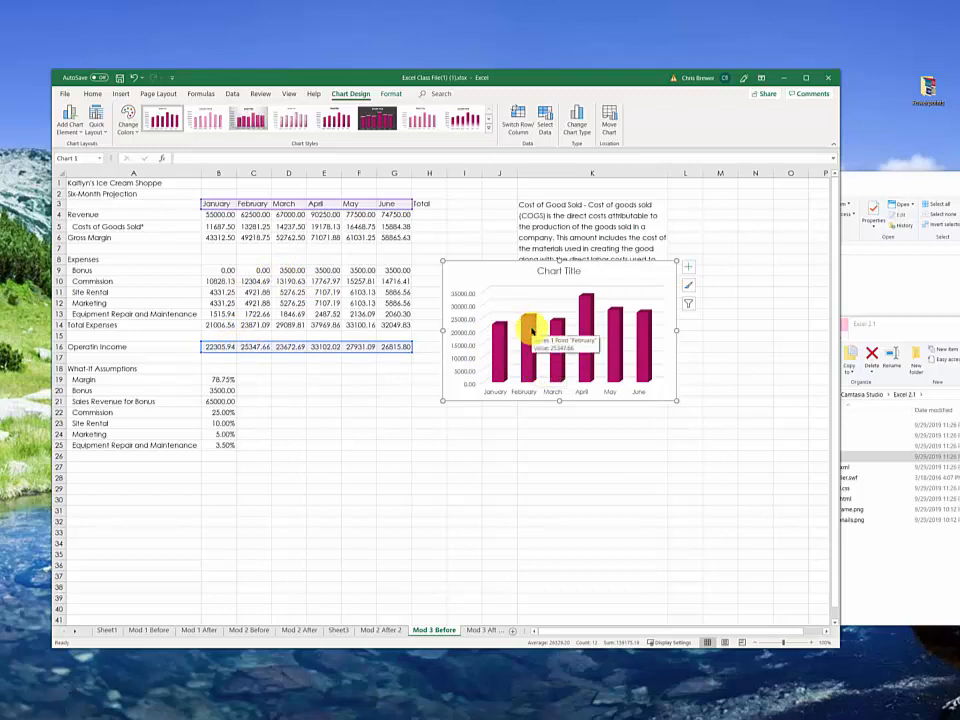
pyautogui.click(532, 332)
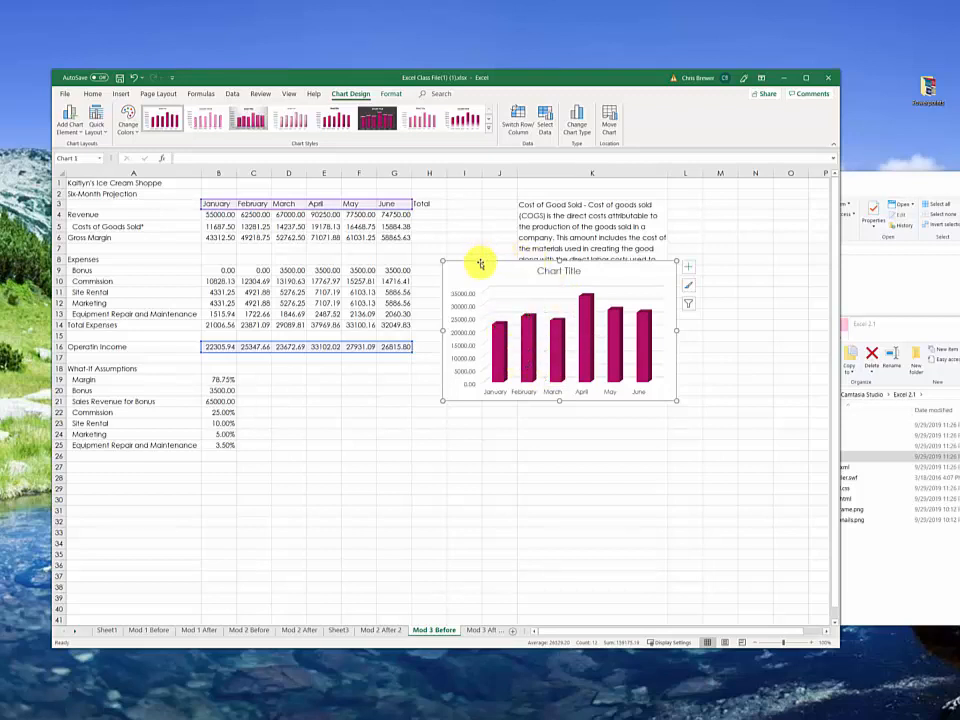
pyautogui.moveTo(480, 263); pyautogui.dragTo(515, 270)
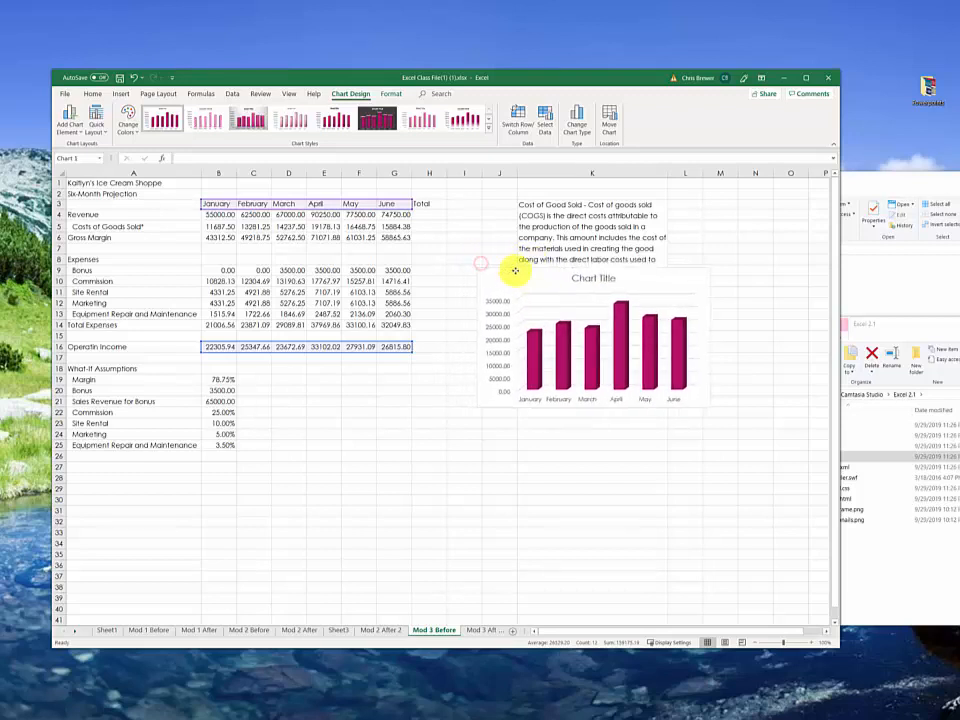
# Step: Total the six months of revenue in H4 with =SUM(B4:G4)
pyautogui.click(414, 205)
pyautogui.click(416, 214)
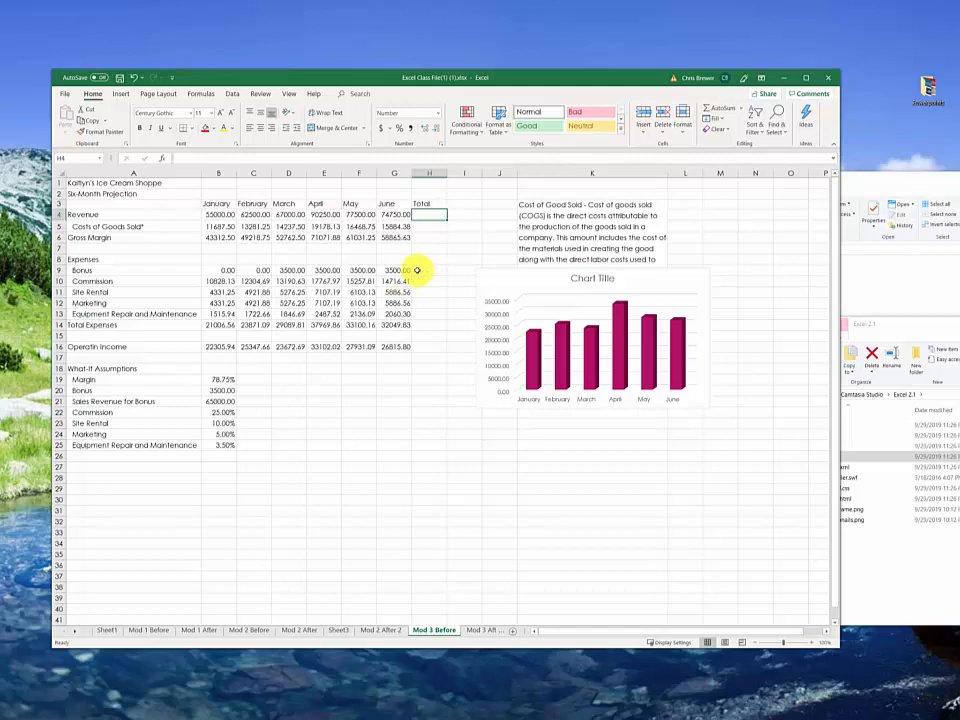
pyautogui.write('=')
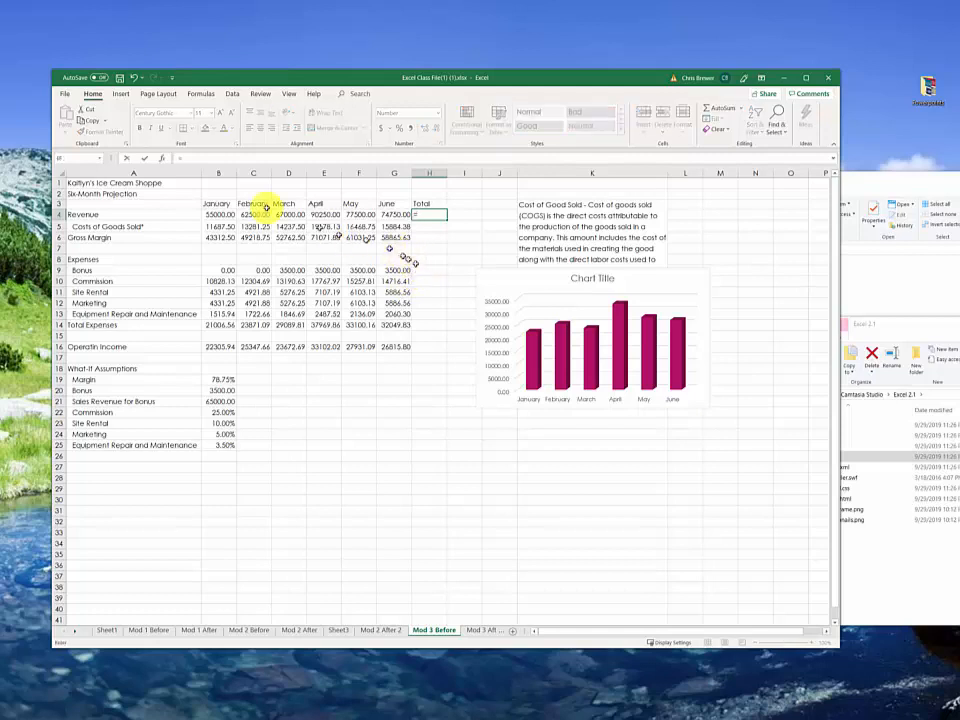
pyautogui.click(98, 160)
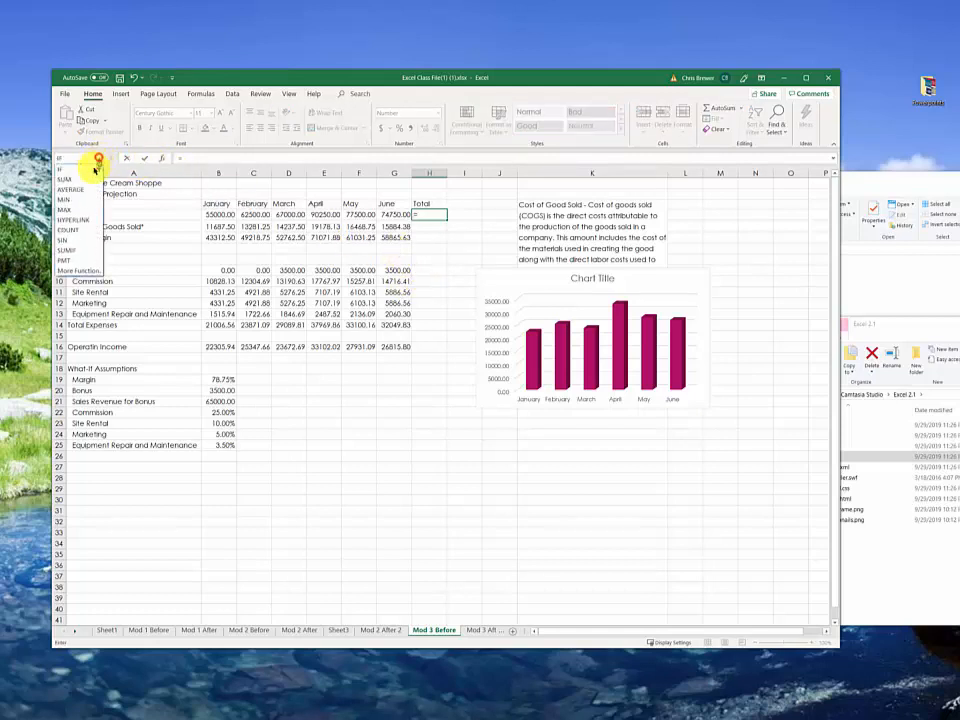
pyautogui.click(81, 178)
pyautogui.moveTo(213, 213); pyautogui.dragTo(381, 215)
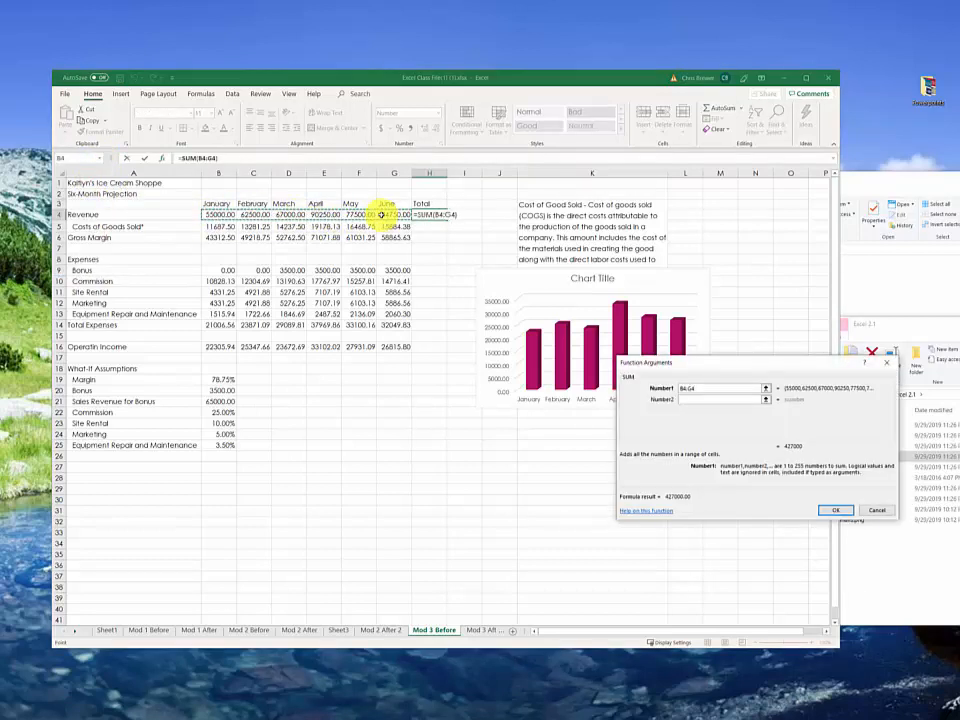
pyautogui.press('Return')
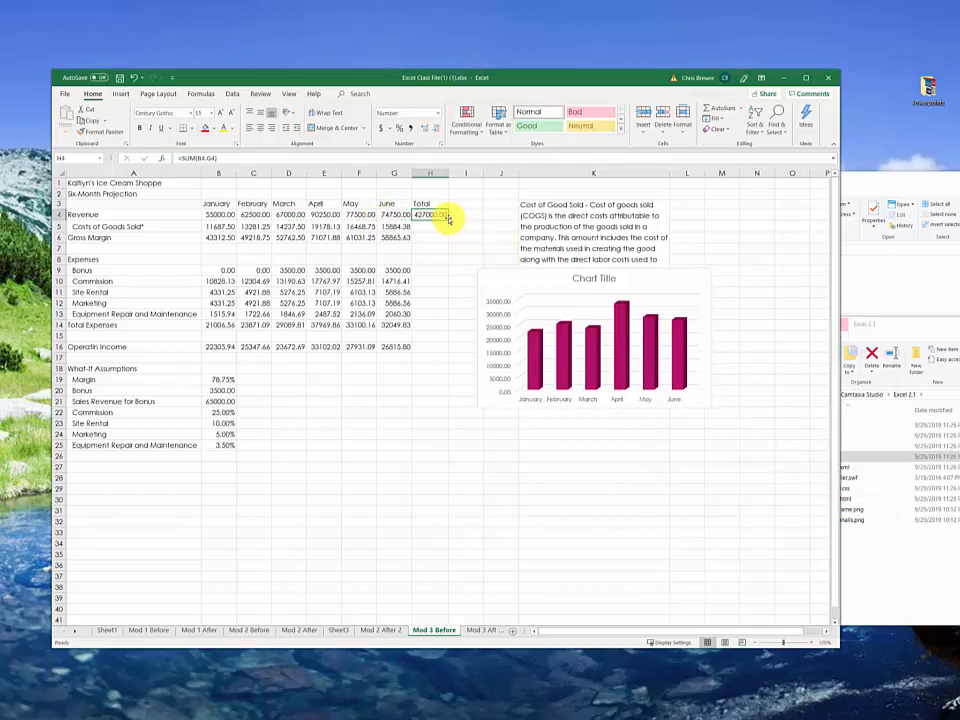
# Step: Fill the Total formula from H4 down to H16 and clear it from the blank rows H7:H8 and H15
pyautogui.moveTo(449, 218); pyautogui.dragTo(456, 349)
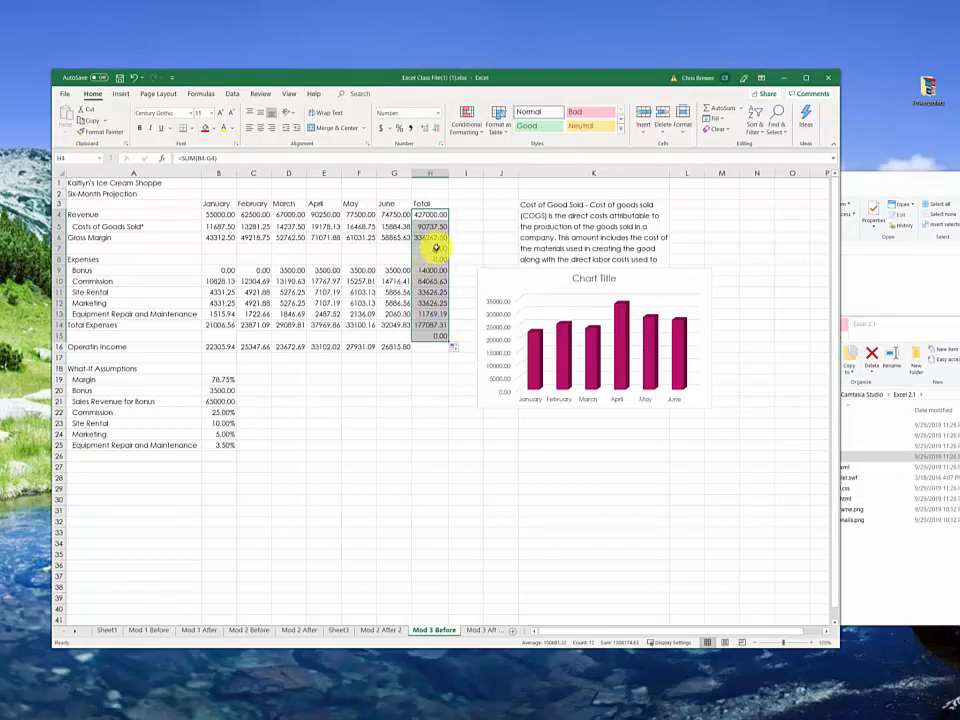
pyautogui.moveTo(436, 247); pyautogui.dragTo(436, 259)
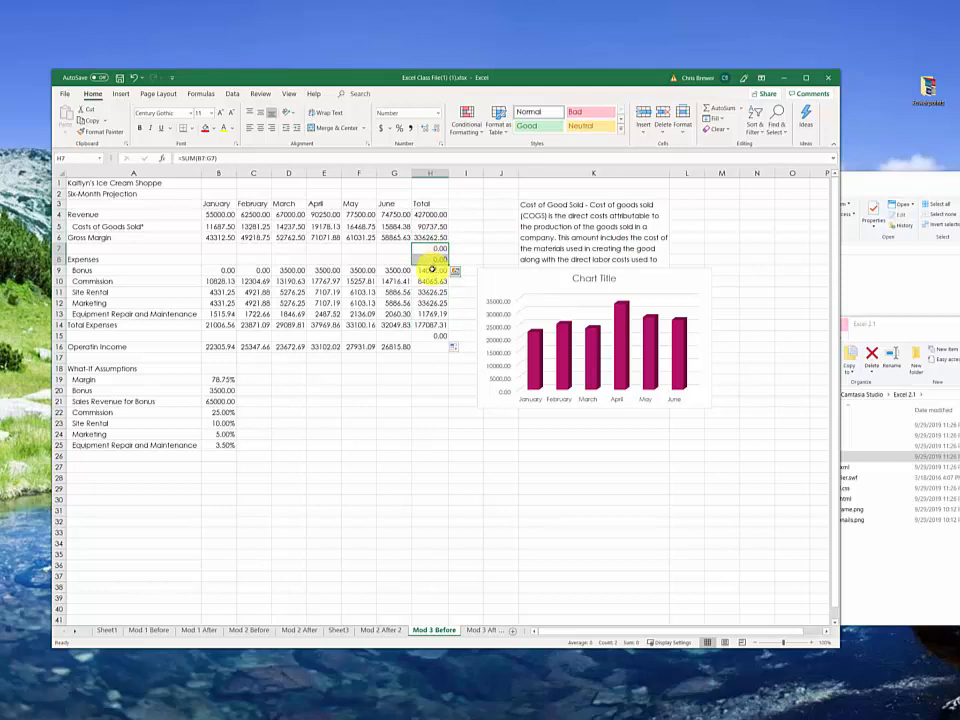
pyautogui.press('Delete')
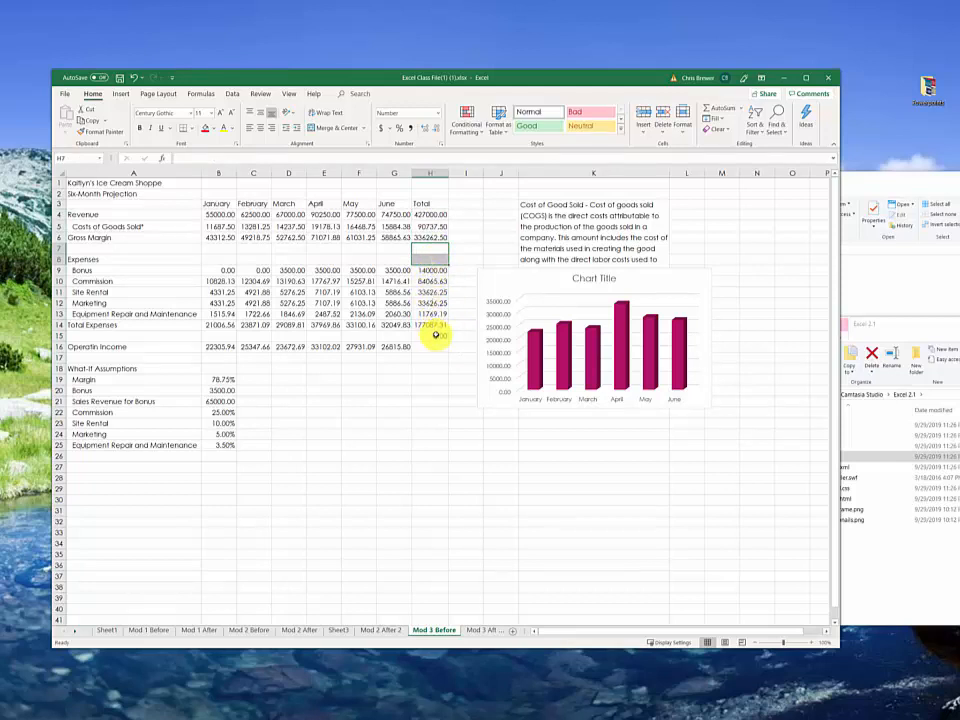
pyautogui.click(440, 326)
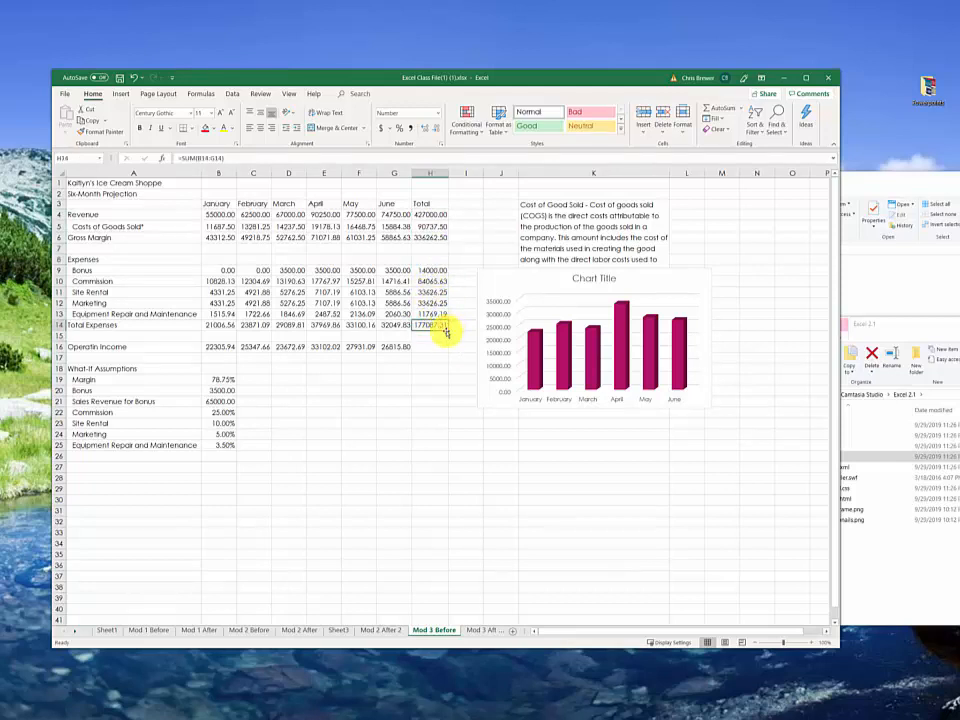
pyautogui.moveTo(447, 330); pyautogui.dragTo(437, 349)
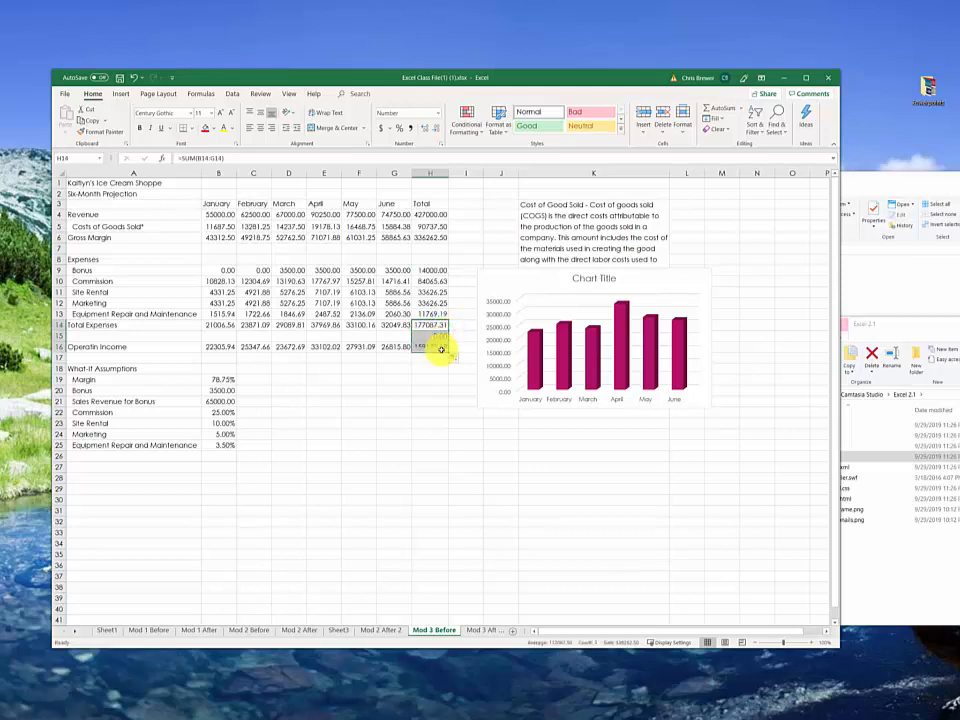
pyautogui.click(443, 337)
pyautogui.press('Delete')
pyautogui.moveTo(453, 417); pyautogui.dragTo(472, 433)
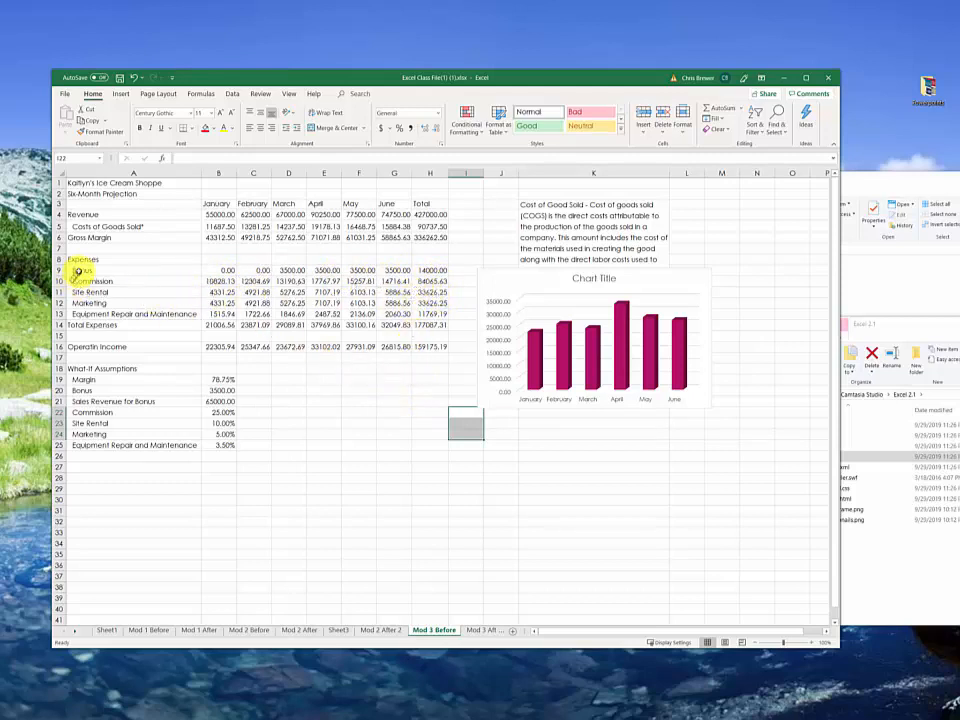
# Step: Insert a 3-D pie chart from the expense names in A9:A13 and totals in H9:H13, and place it below the projection table
pyautogui.moveTo(79, 269); pyautogui.dragTo(90, 312)
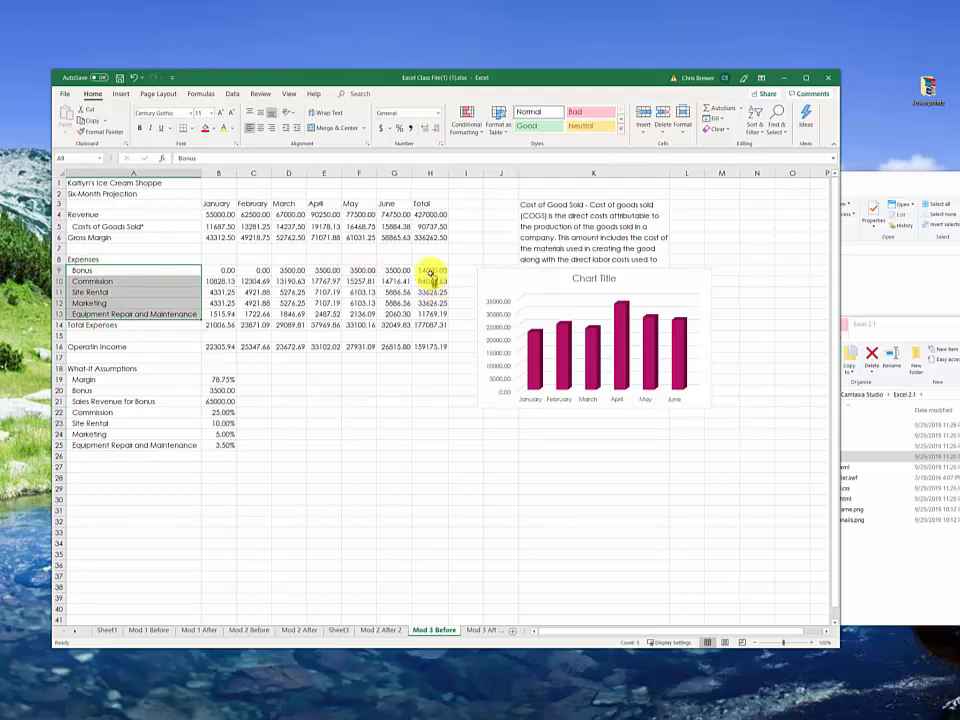
pyautogui.moveTo(432, 270); pyautogui.dragTo(434, 316)
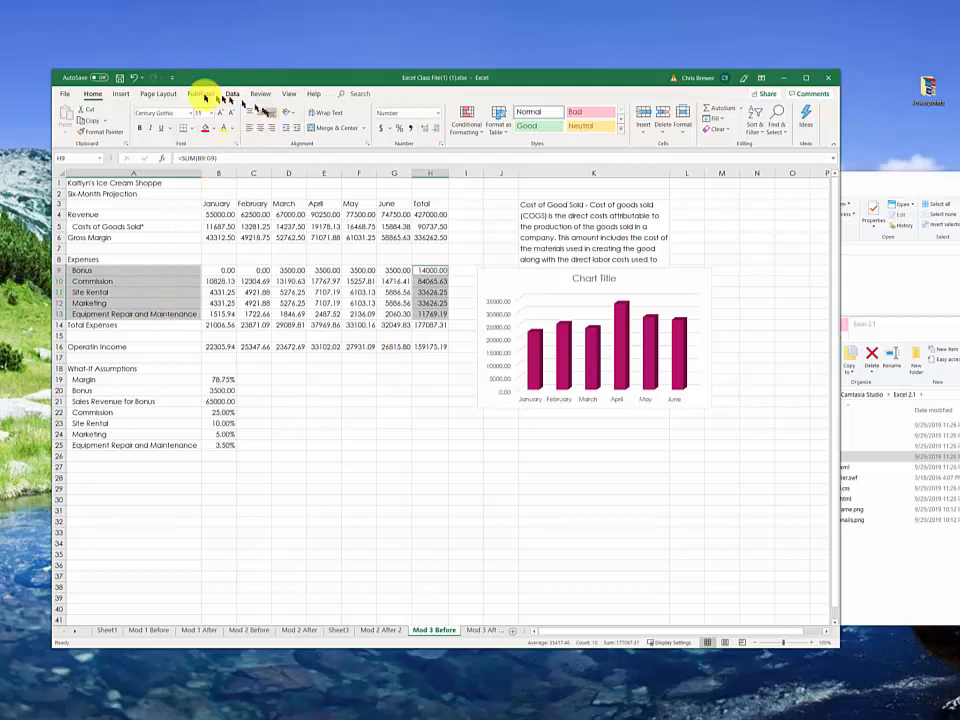
pyautogui.click(118, 94)
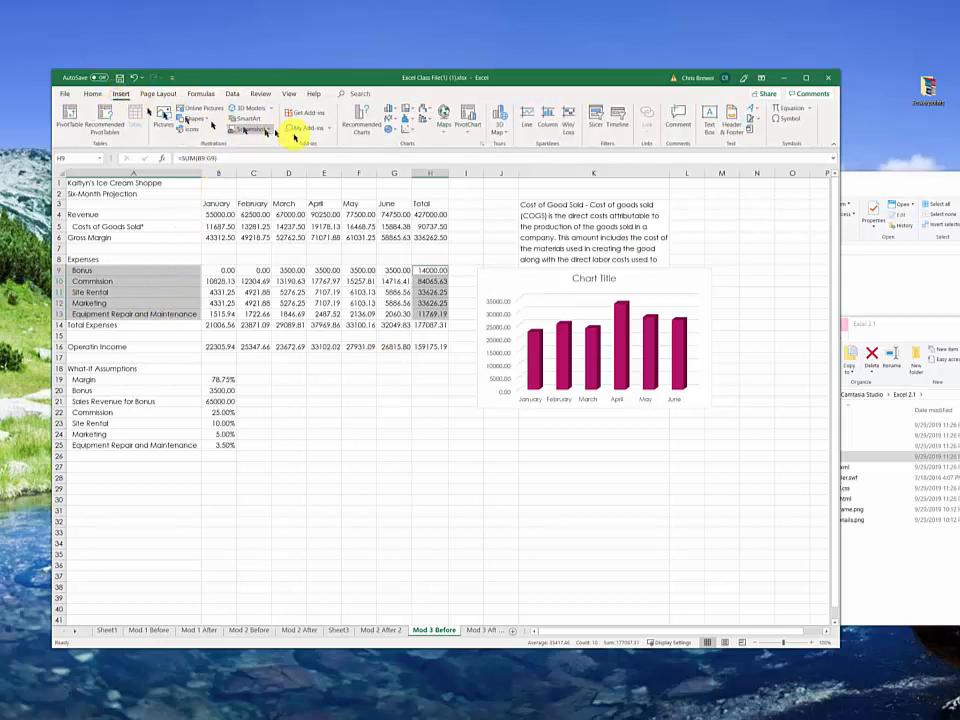
pyautogui.click(393, 130)
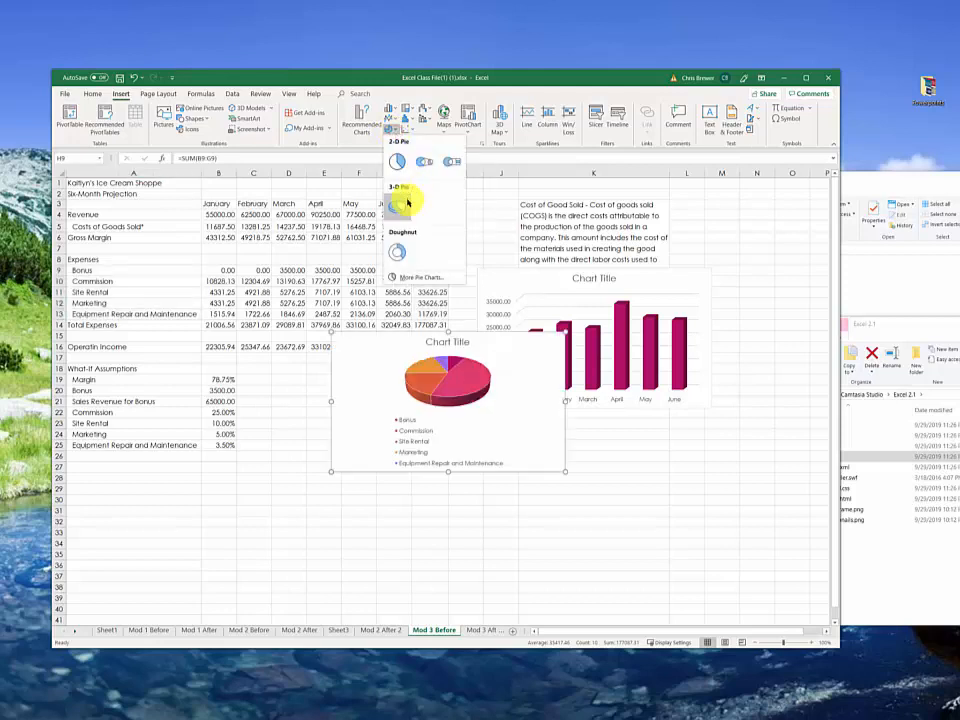
pyautogui.click(407, 202)
pyautogui.moveTo(503, 345); pyautogui.dragTo(428, 394)
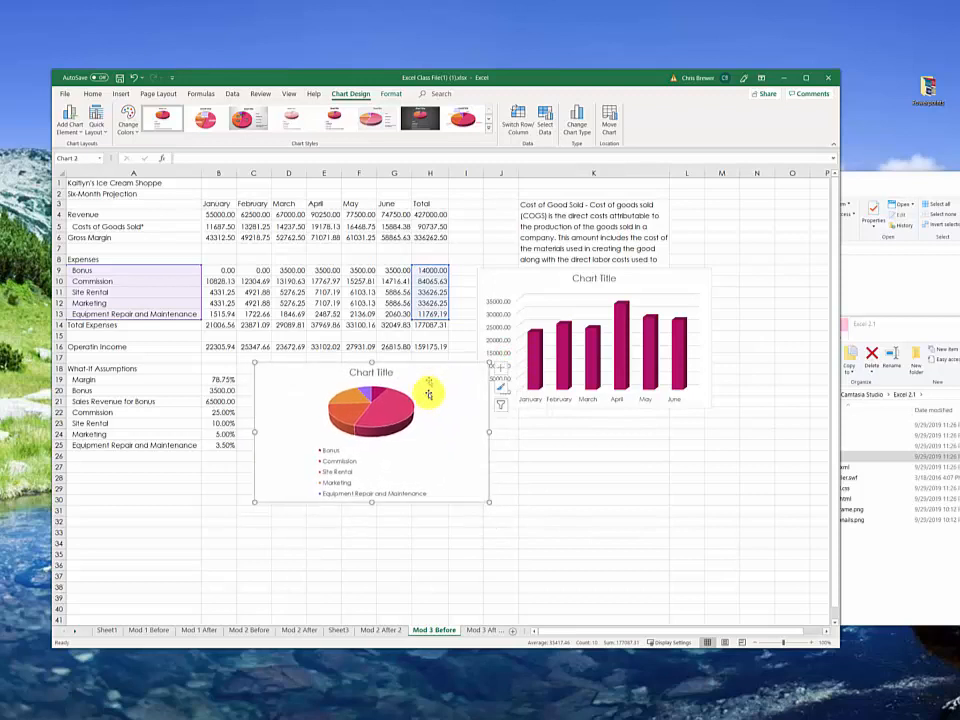